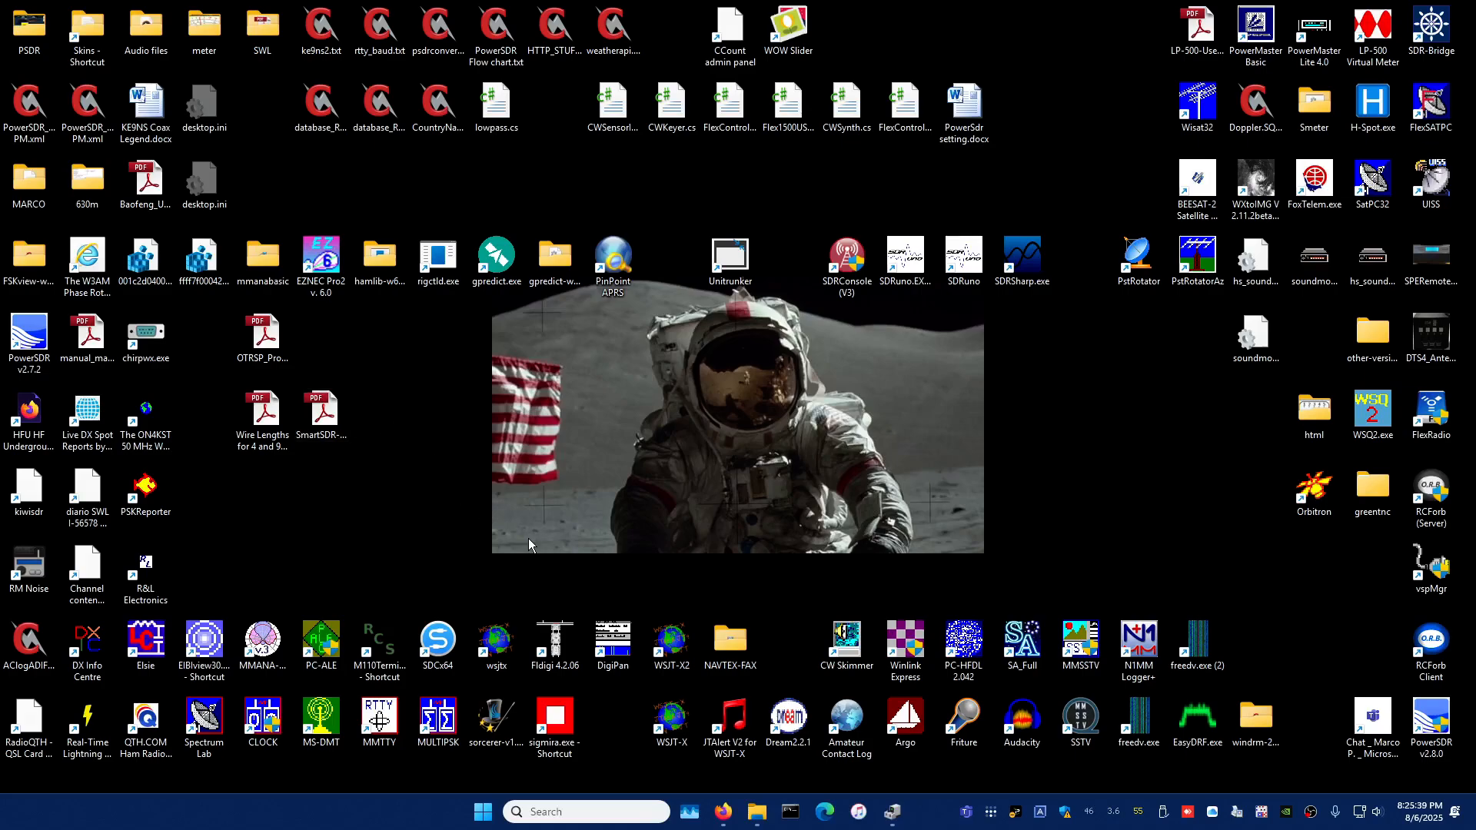
Bring up Device Manager showing the Texas Instruments controller under IEEE 1394 host controllers and shift its window slightly
right_click(468, 518)
click(366, 524)
click(892, 813)
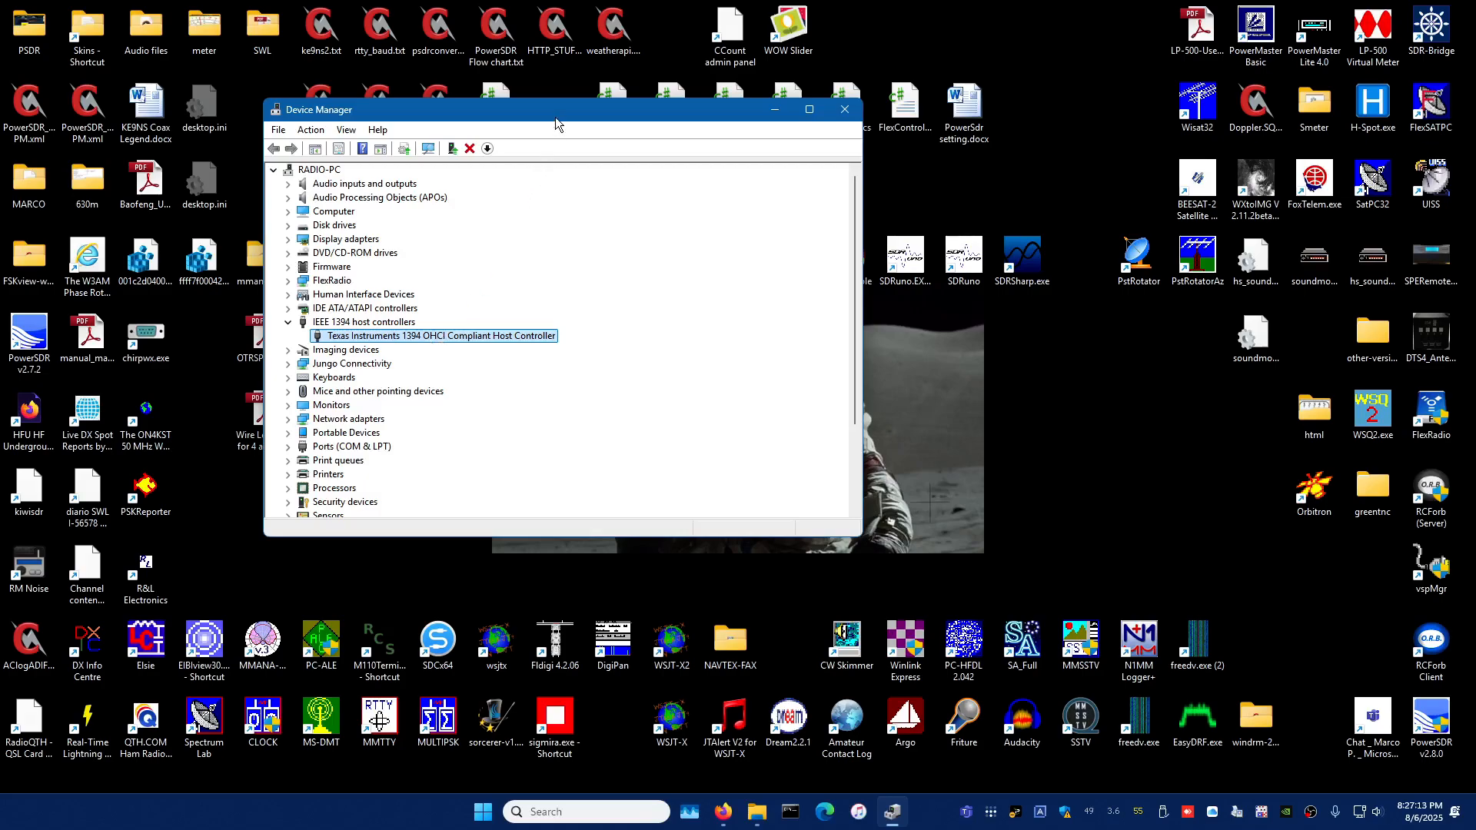
drag(556, 112, 542, 113)
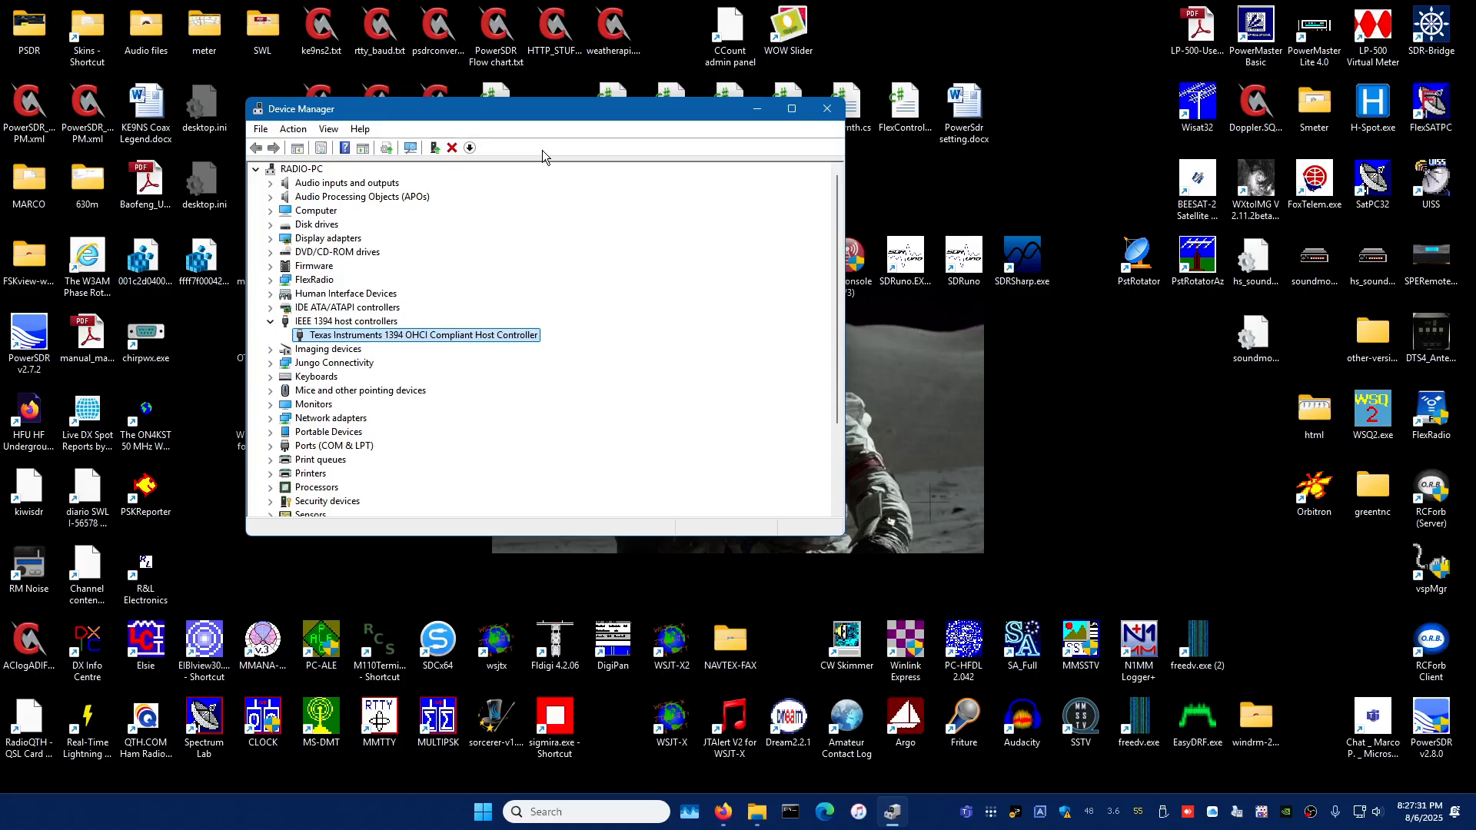
Turn off Real-time protection in Windows Security's virus and threat protection settings, approve the change and minimize the window
click(1064, 816)
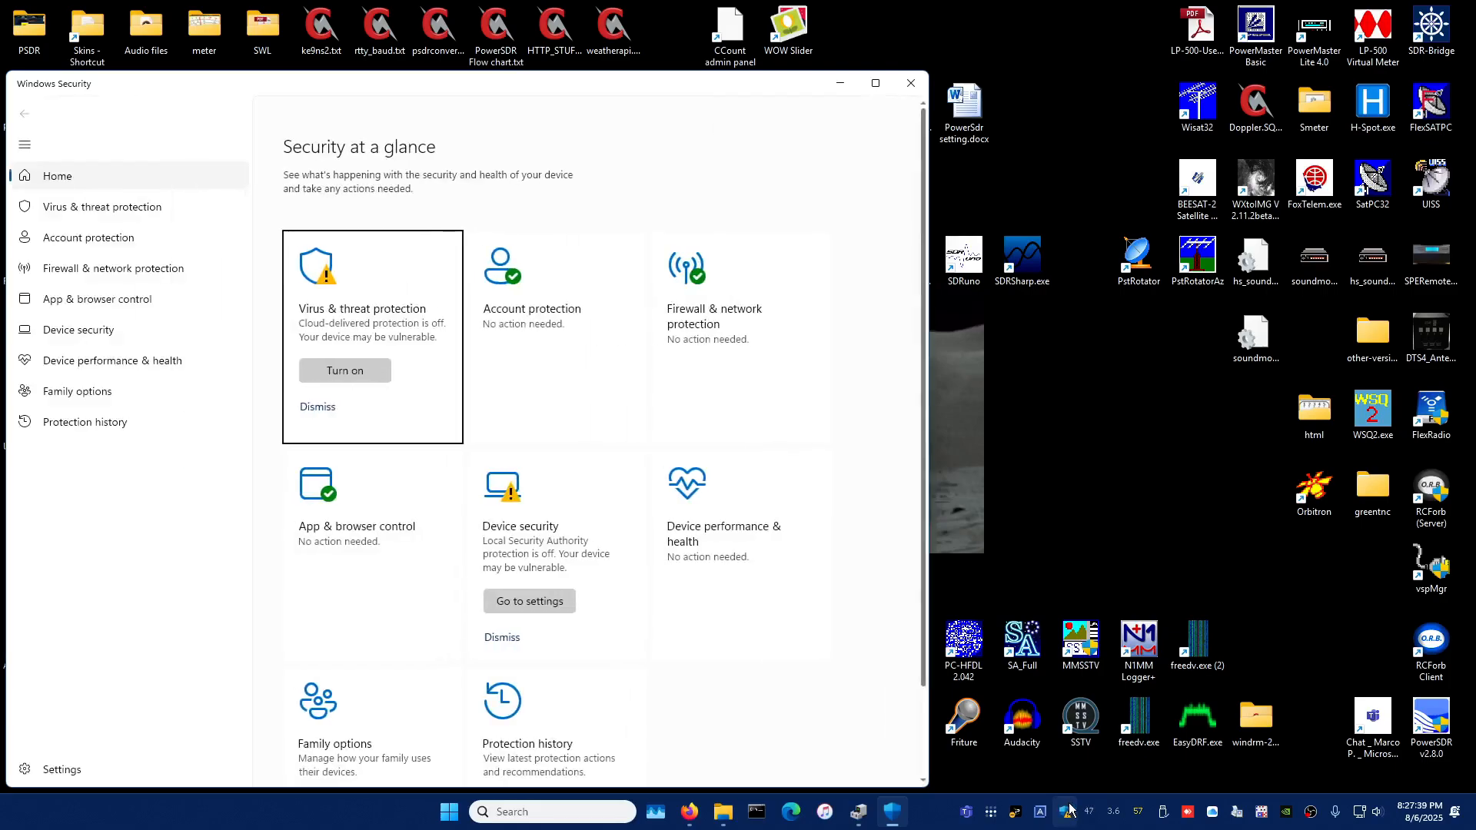
click(362, 321)
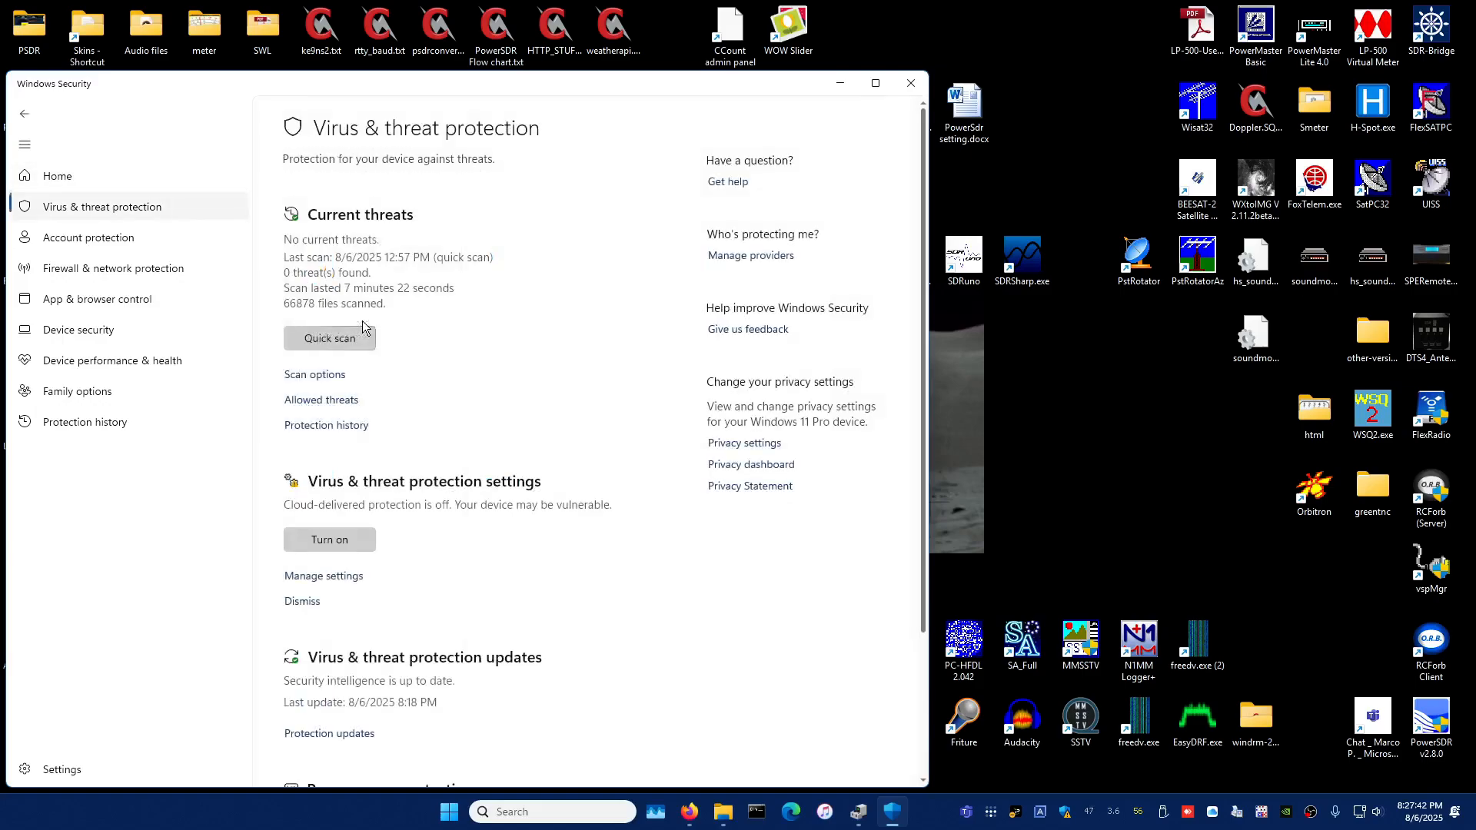
click(342, 576)
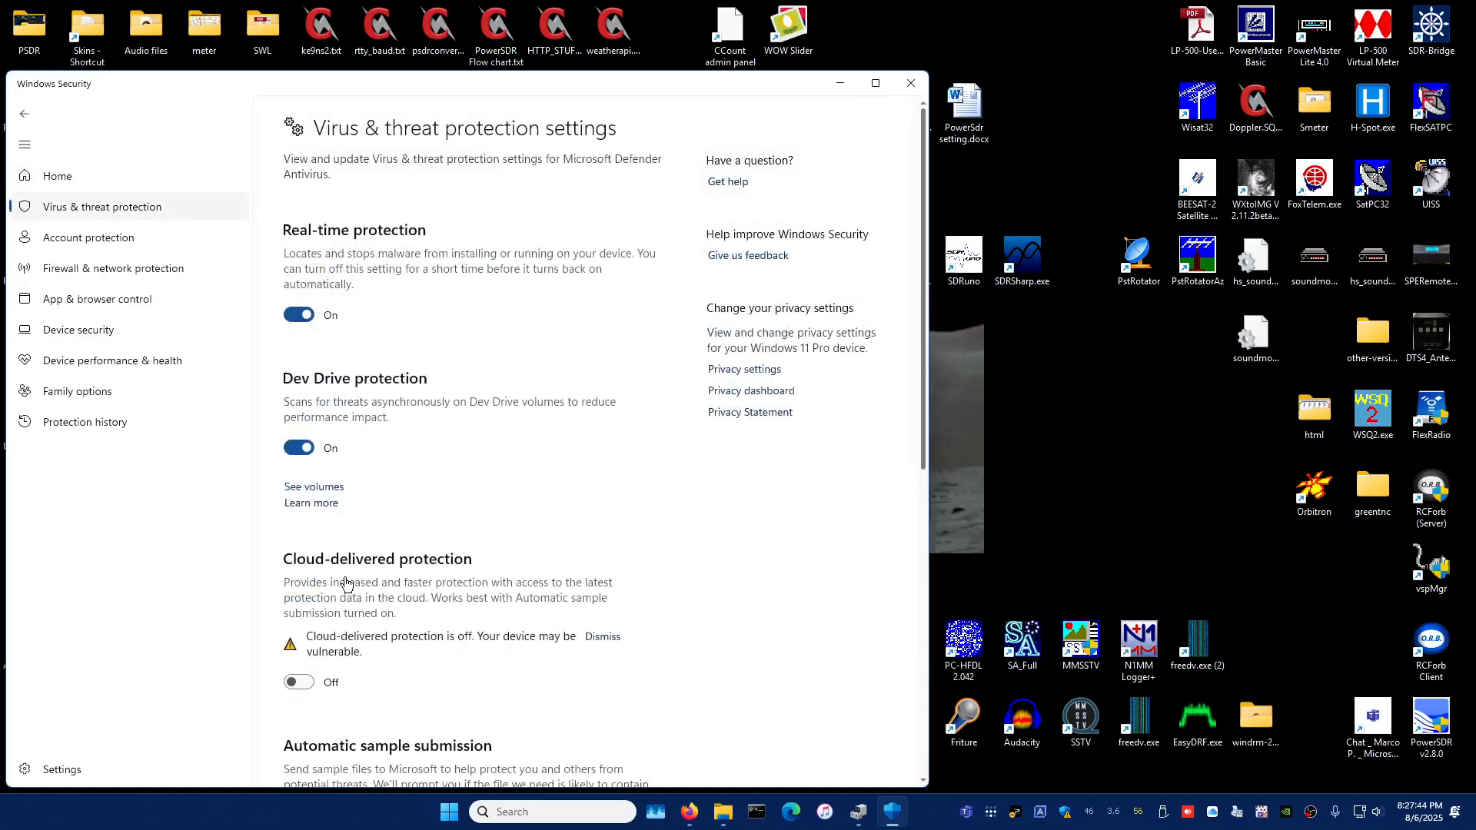
click(299, 316)
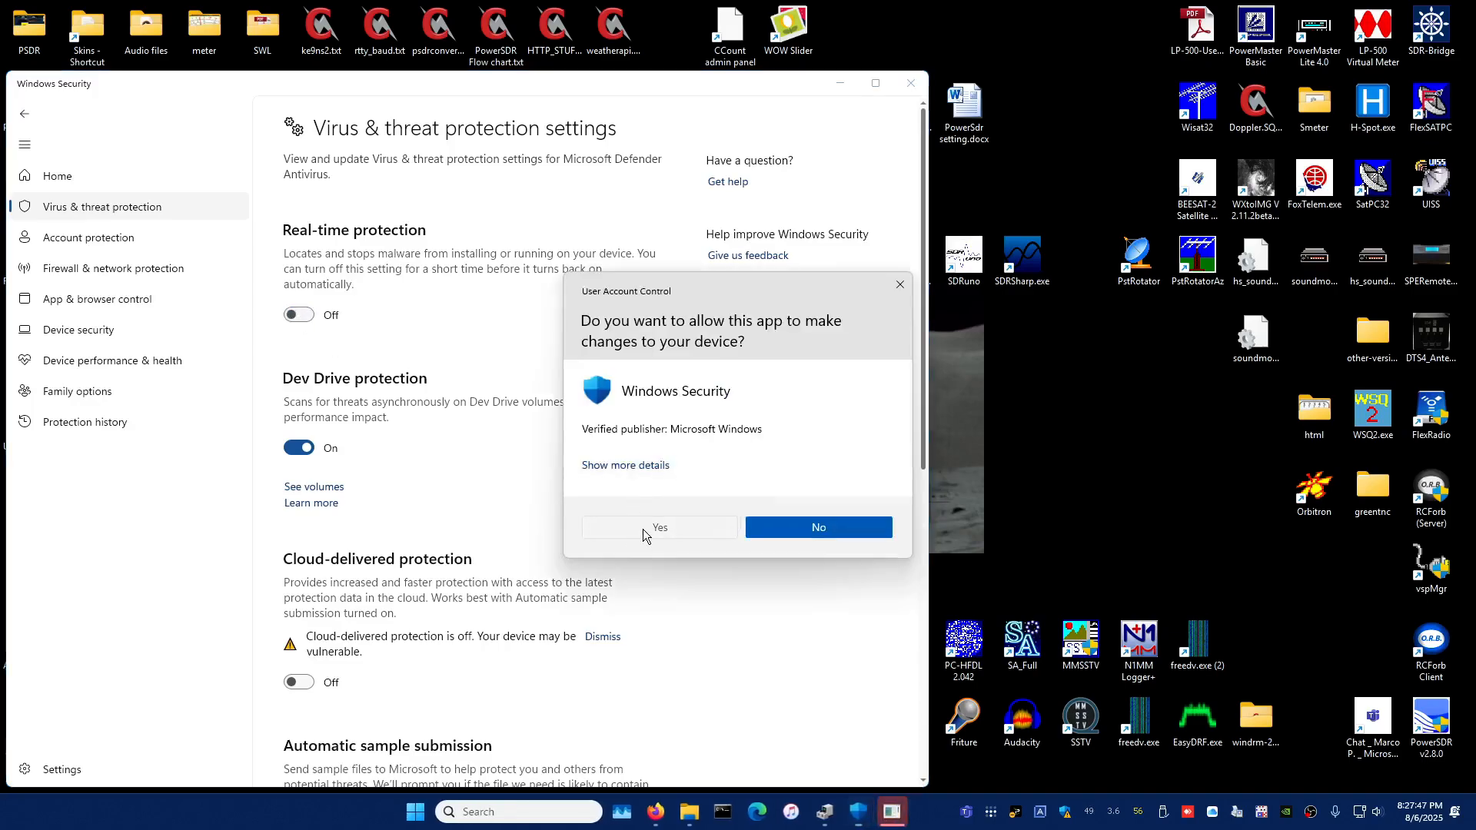
click(642, 528)
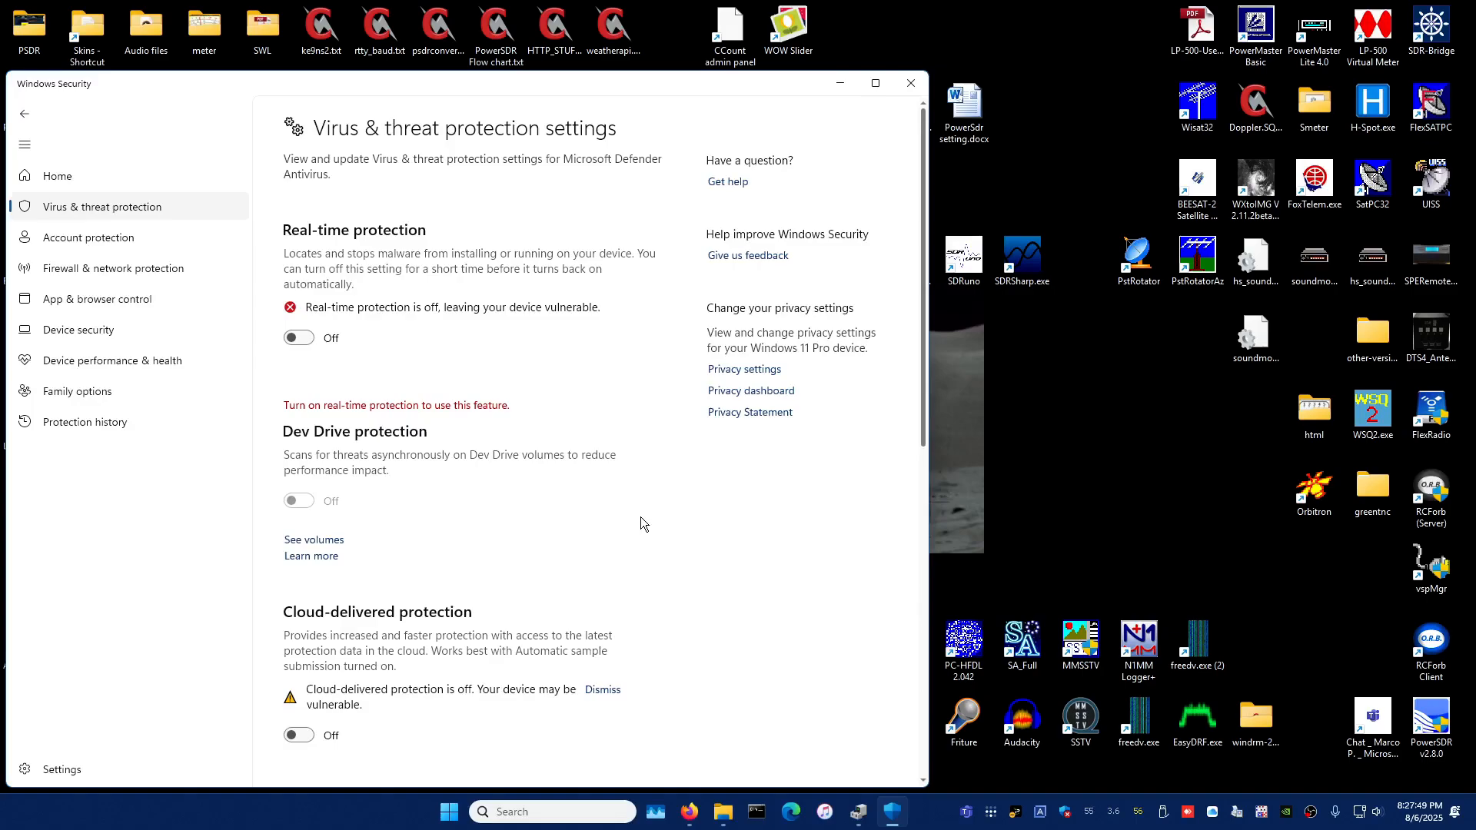
click(839, 84)
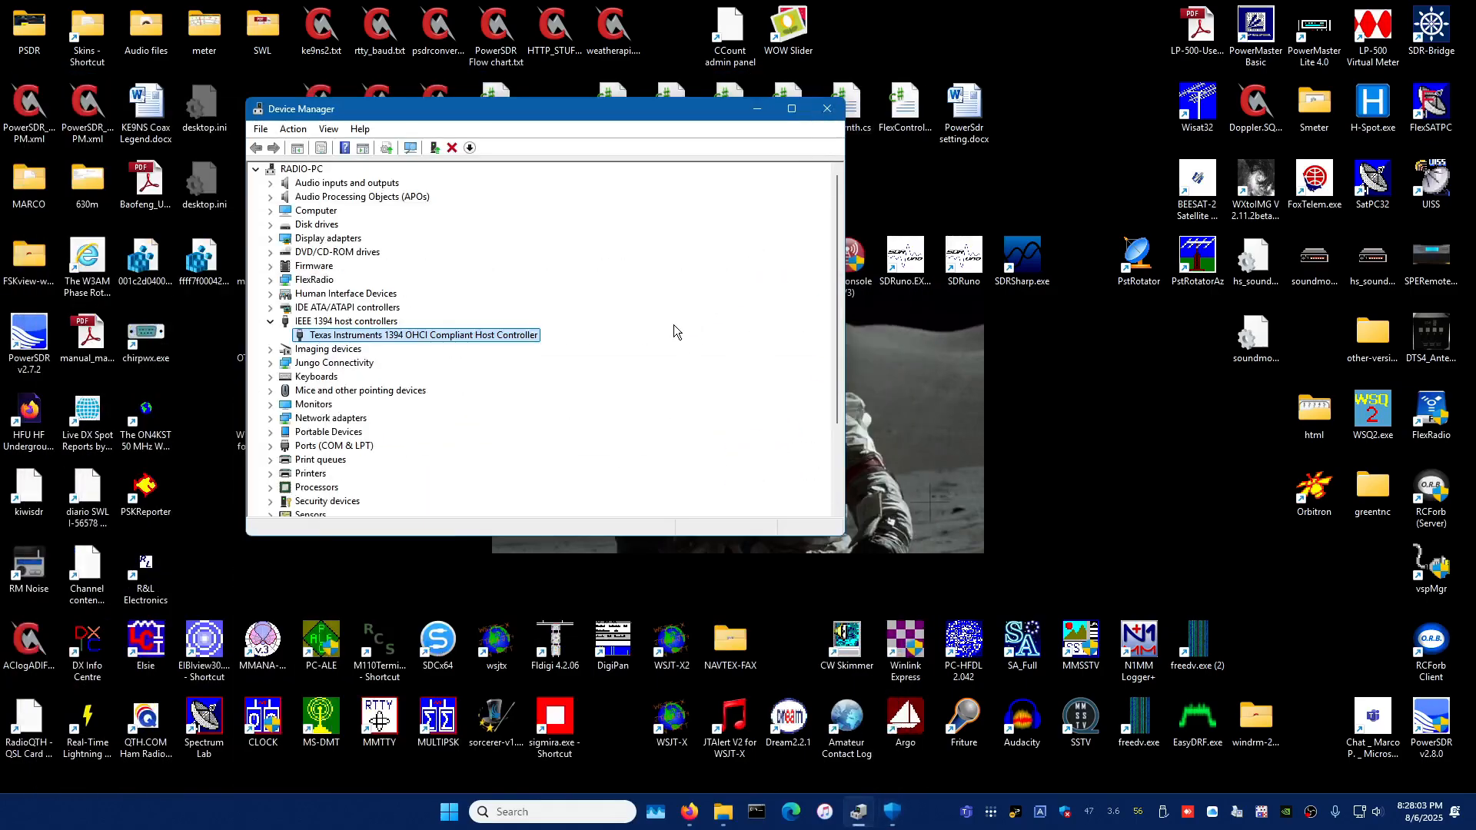
Switch to Firefox, close the OHCI search page and view the Legacy FireWire Drivers instructions in the KE9NS site's FireWire section
click(688, 811)
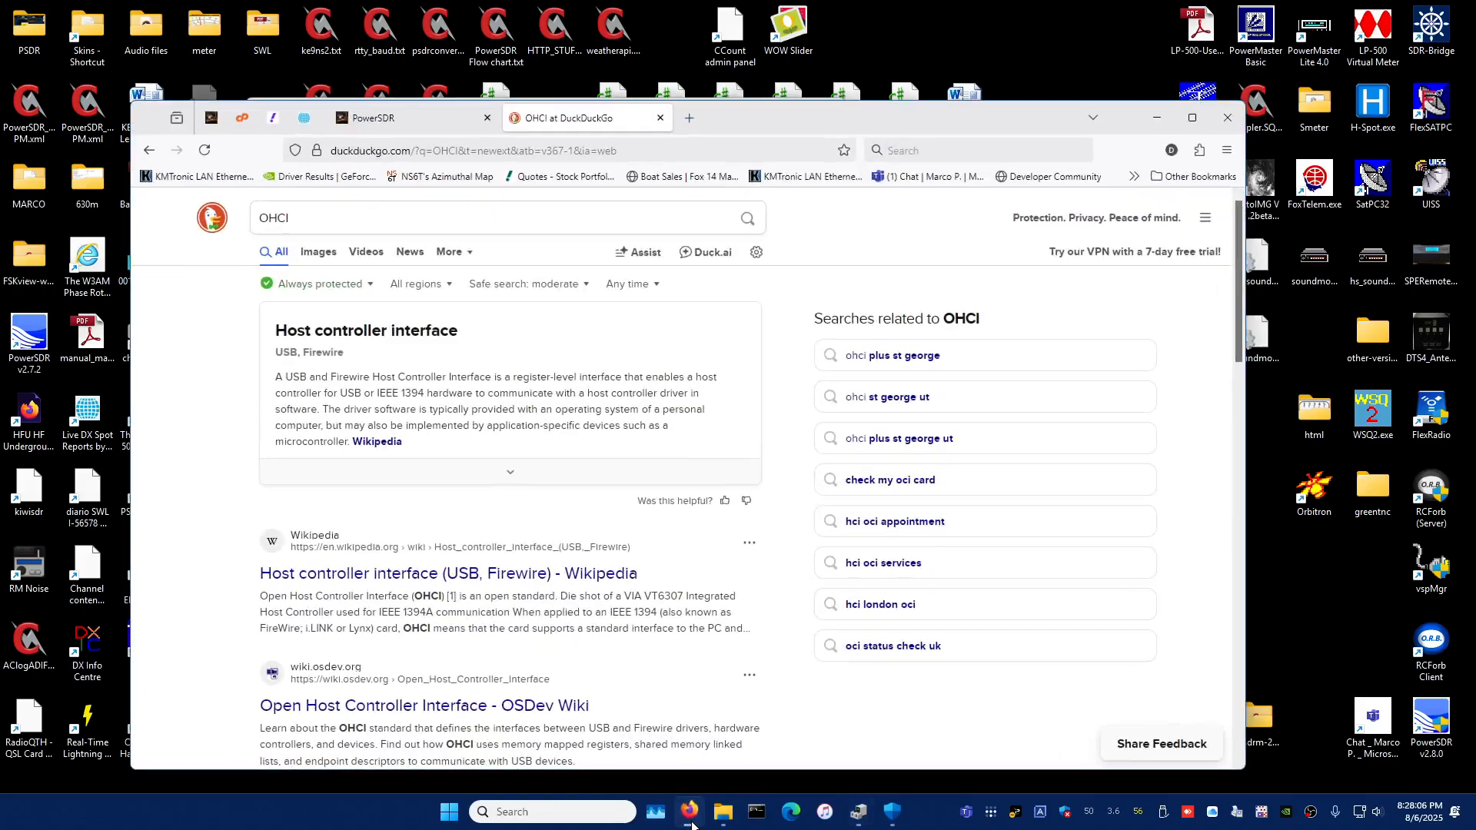
click(661, 118)
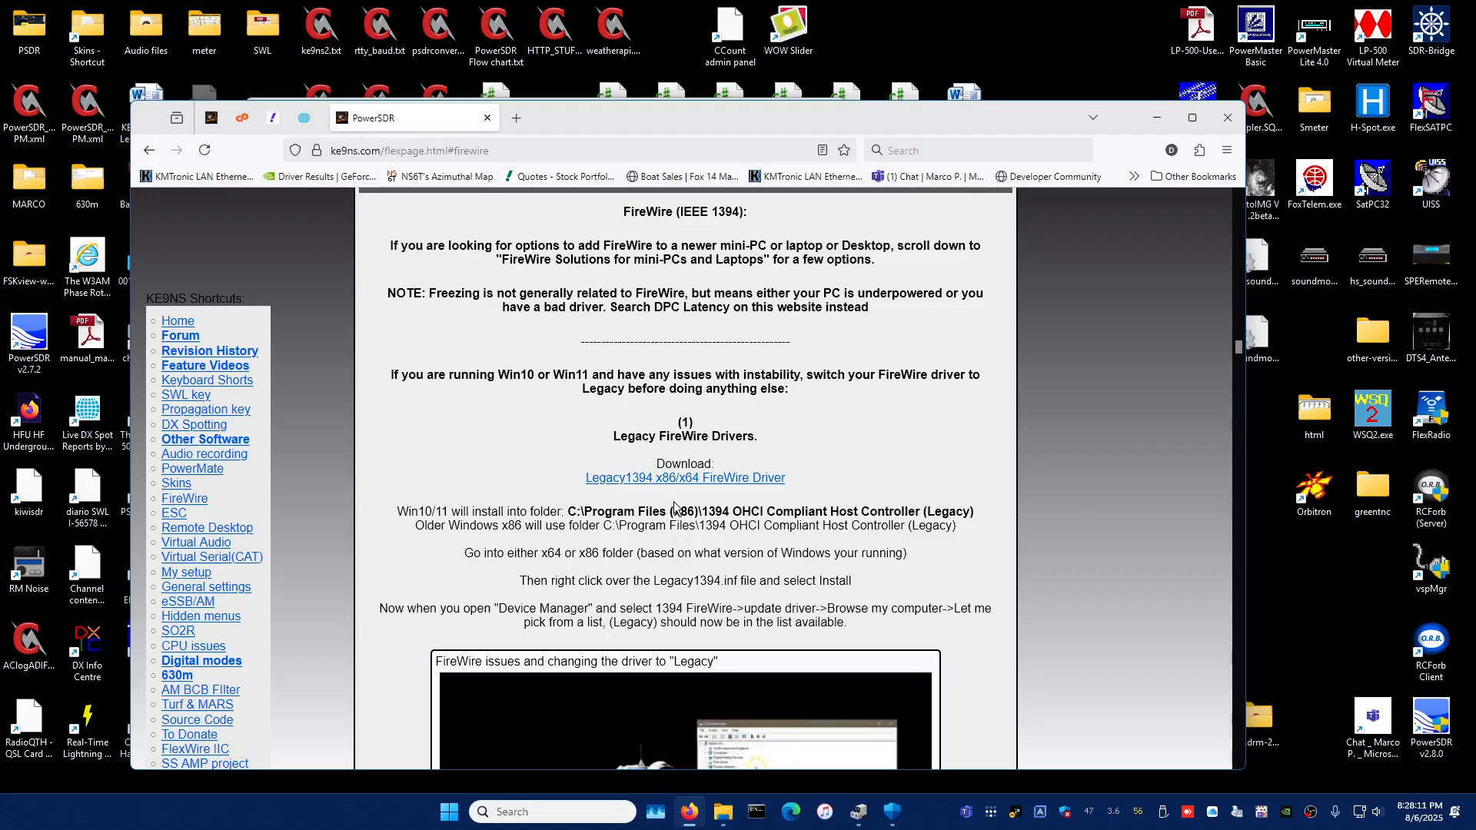
click(186, 501)
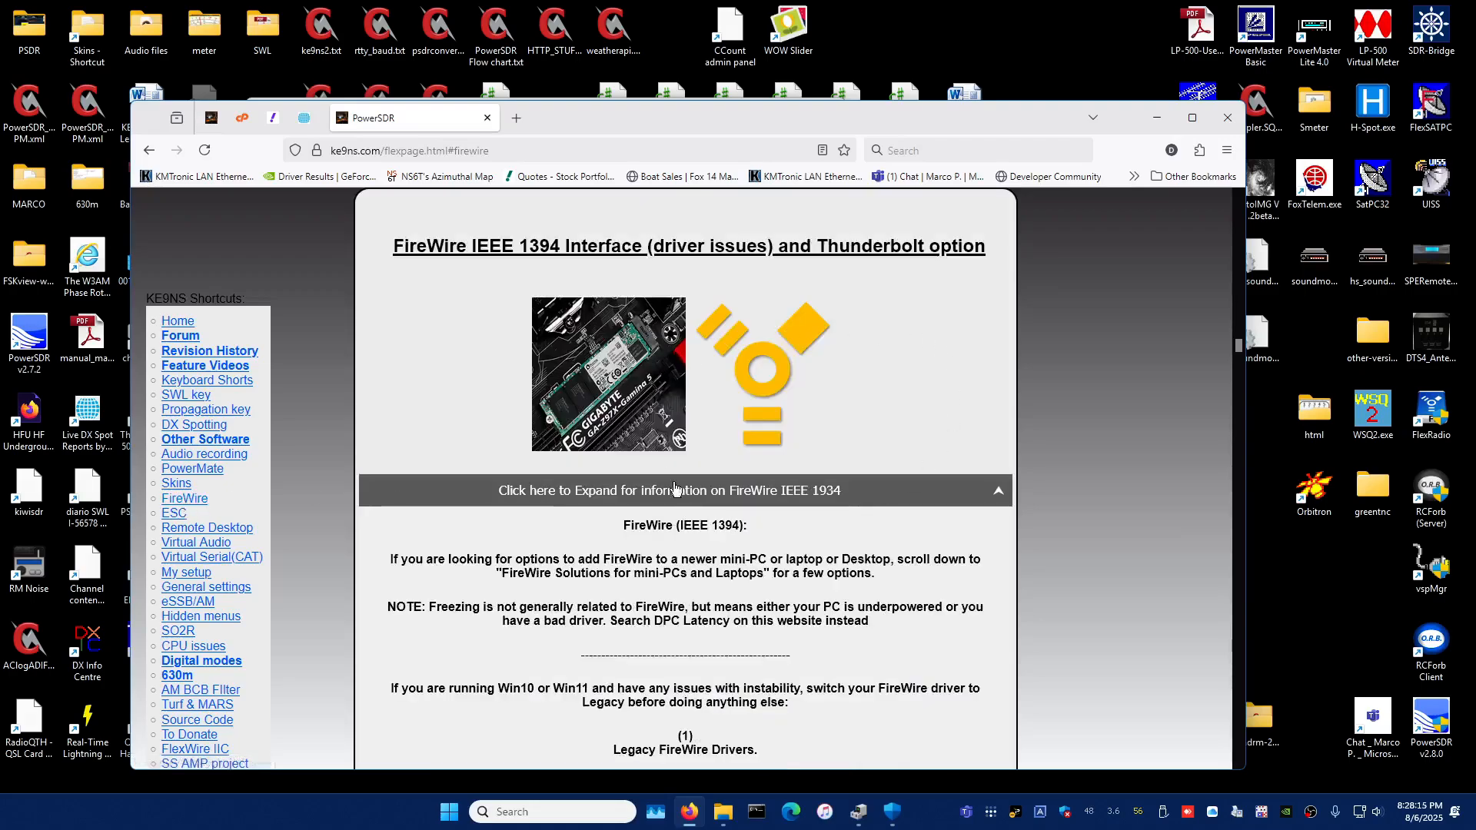
scroll(744, 449, down, 4)
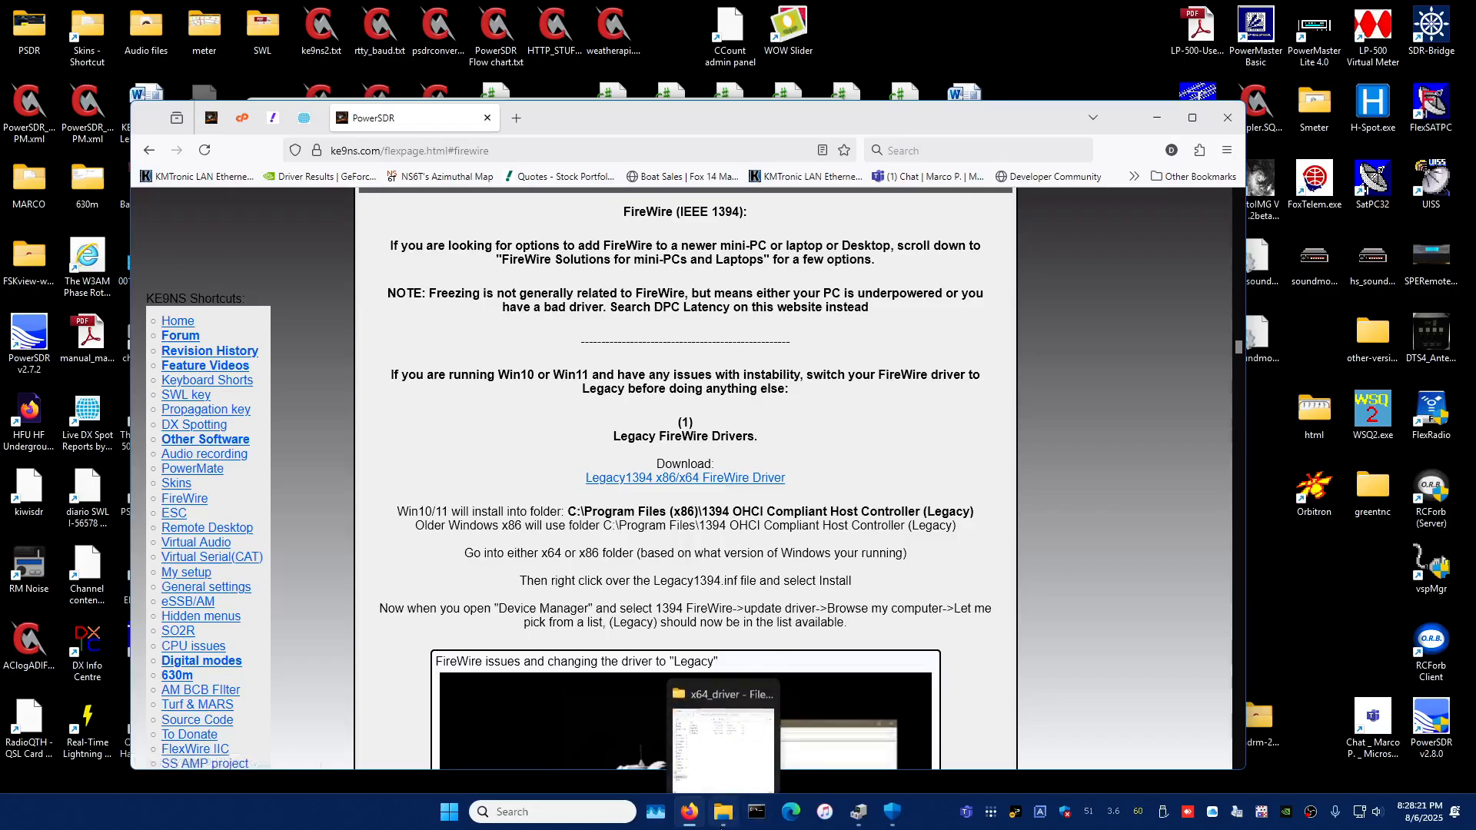
In File Explorer, trace the path from C: through Program Files (x86) and 1394 OHCI Compliant Host Controller (Legacy) to x64_driver, then minimize the window
click(725, 816)
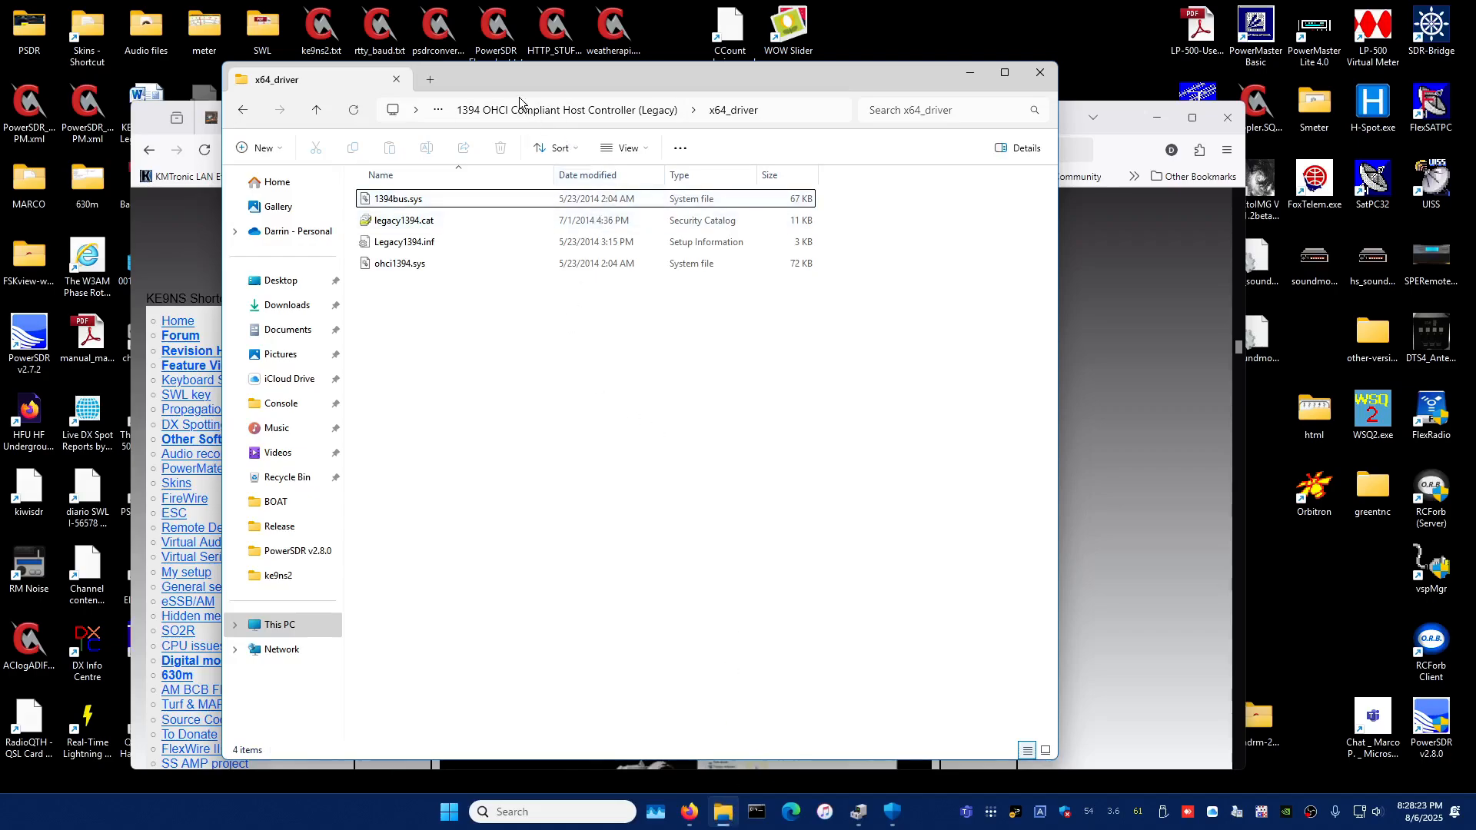
click(773, 119)
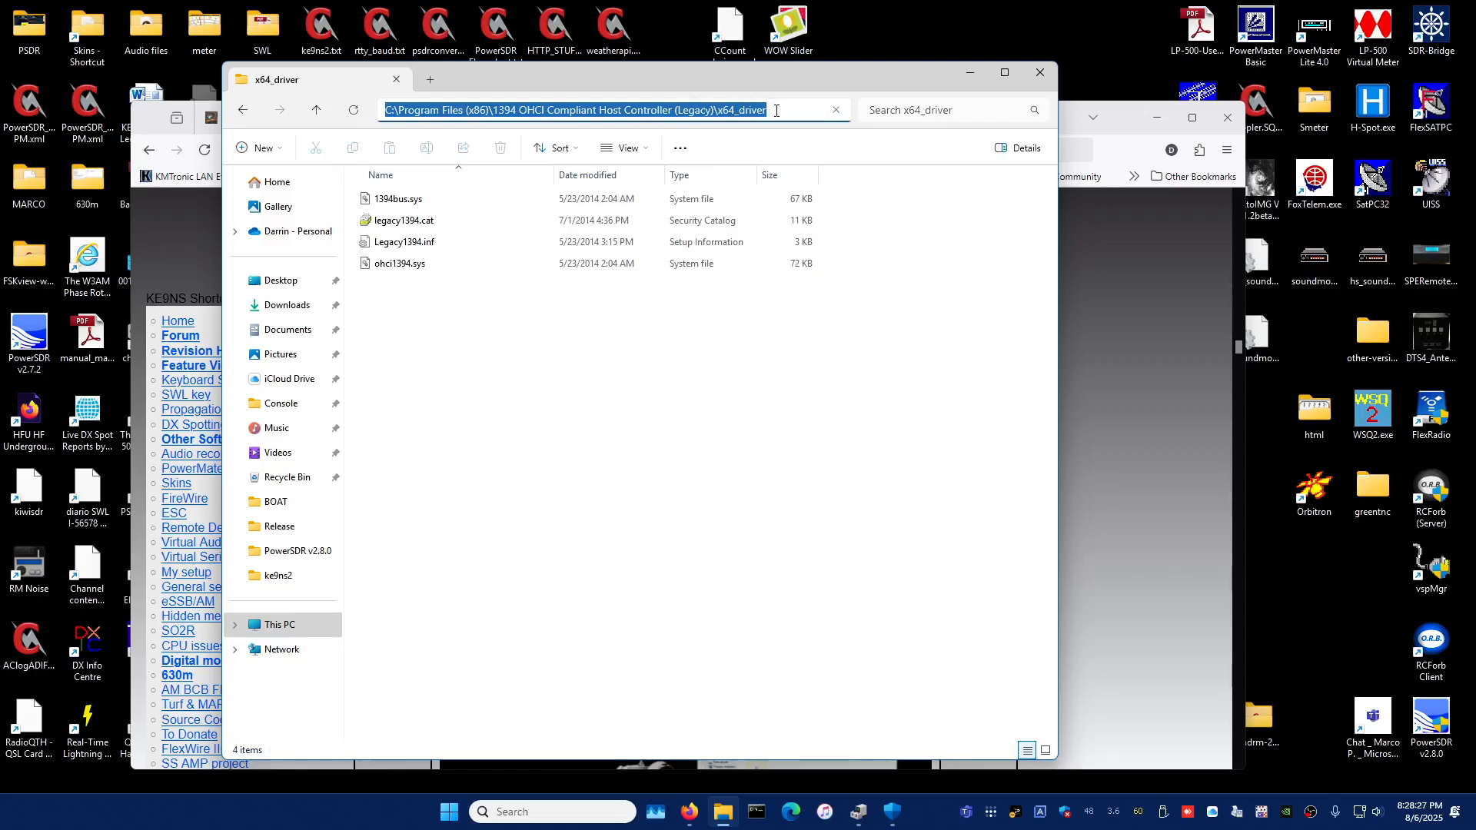
click(317, 111)
click(320, 109)
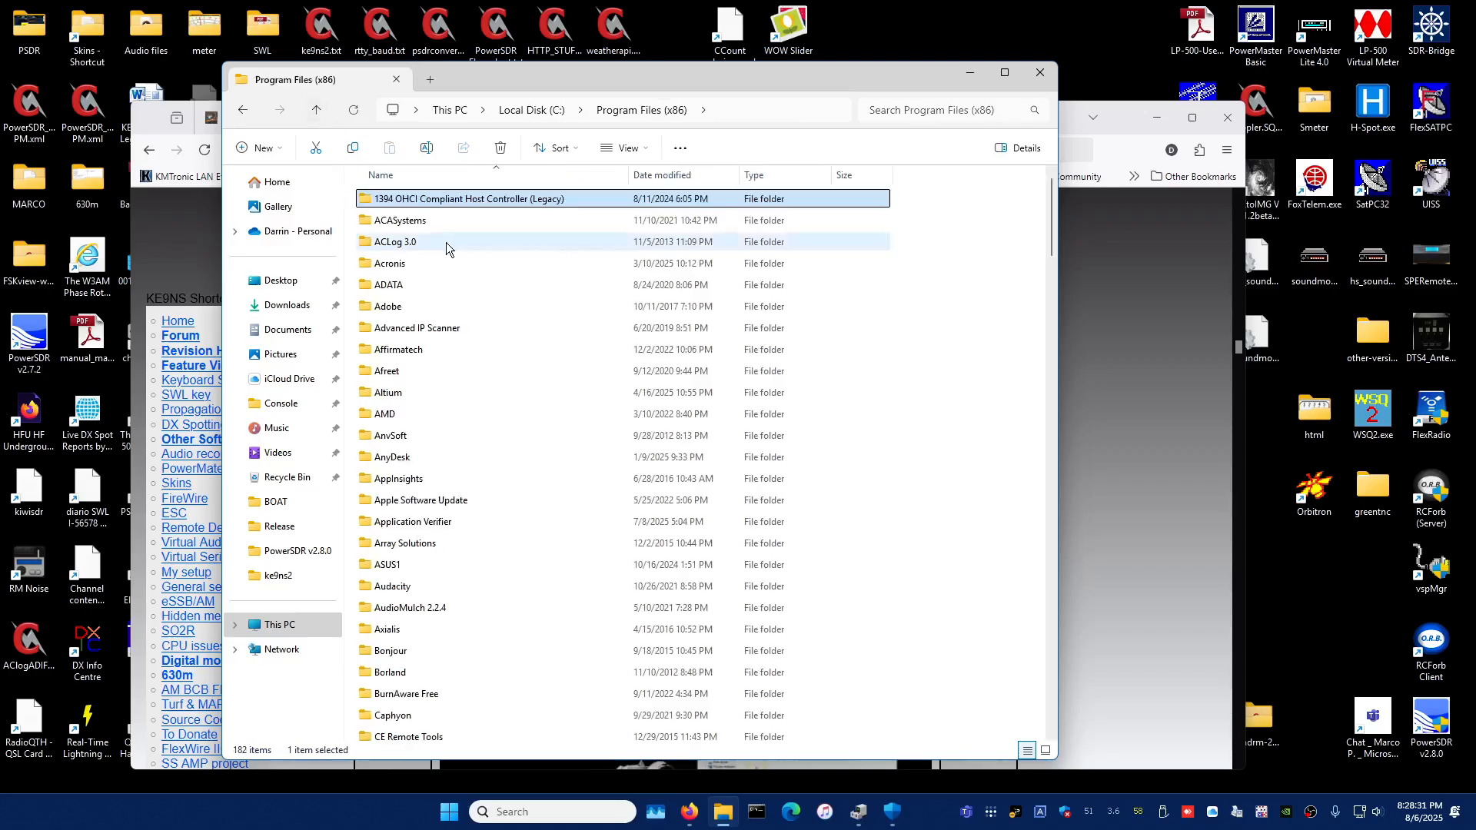
click(316, 110)
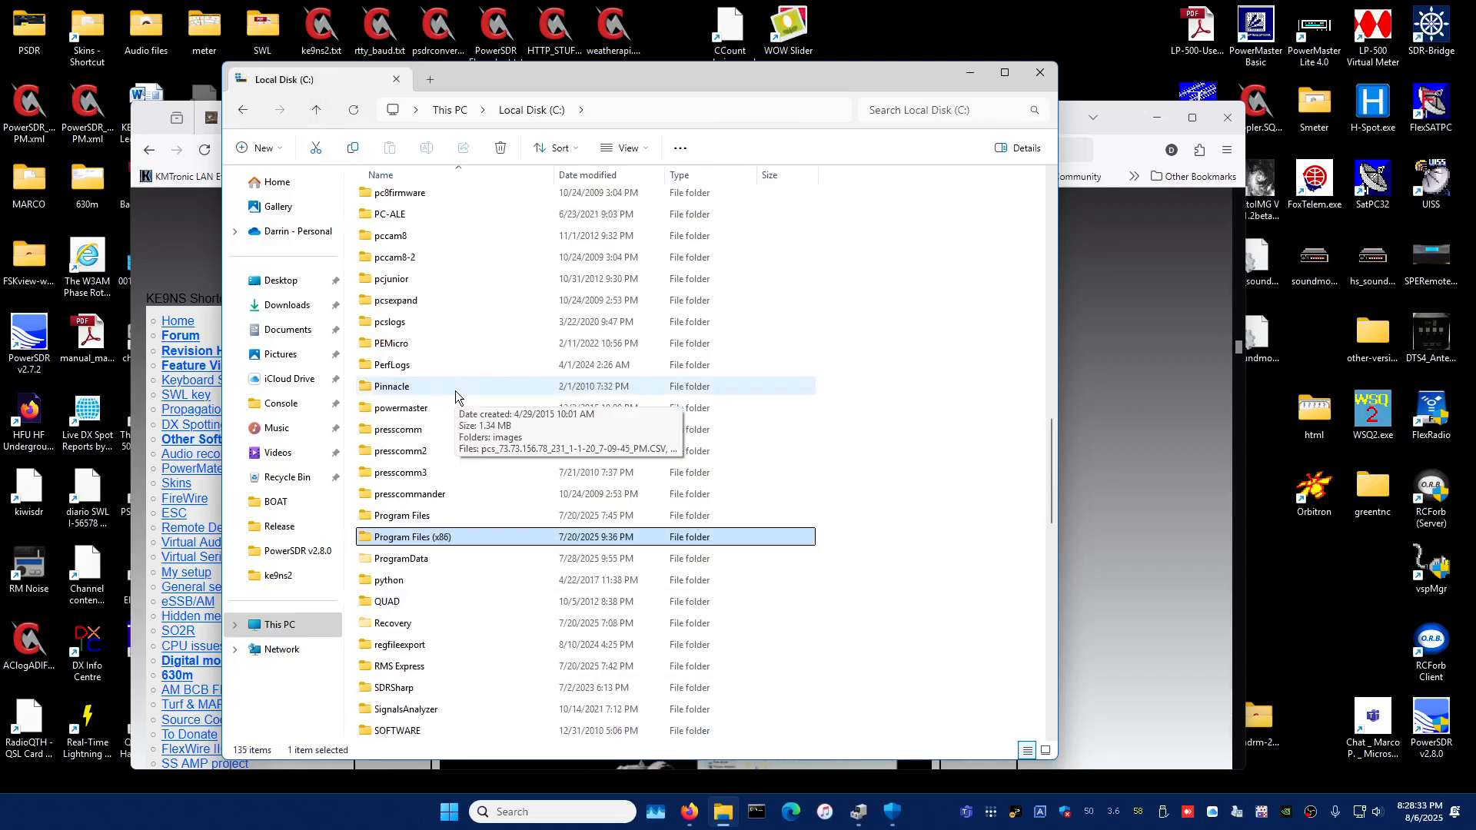
double_click(418, 538)
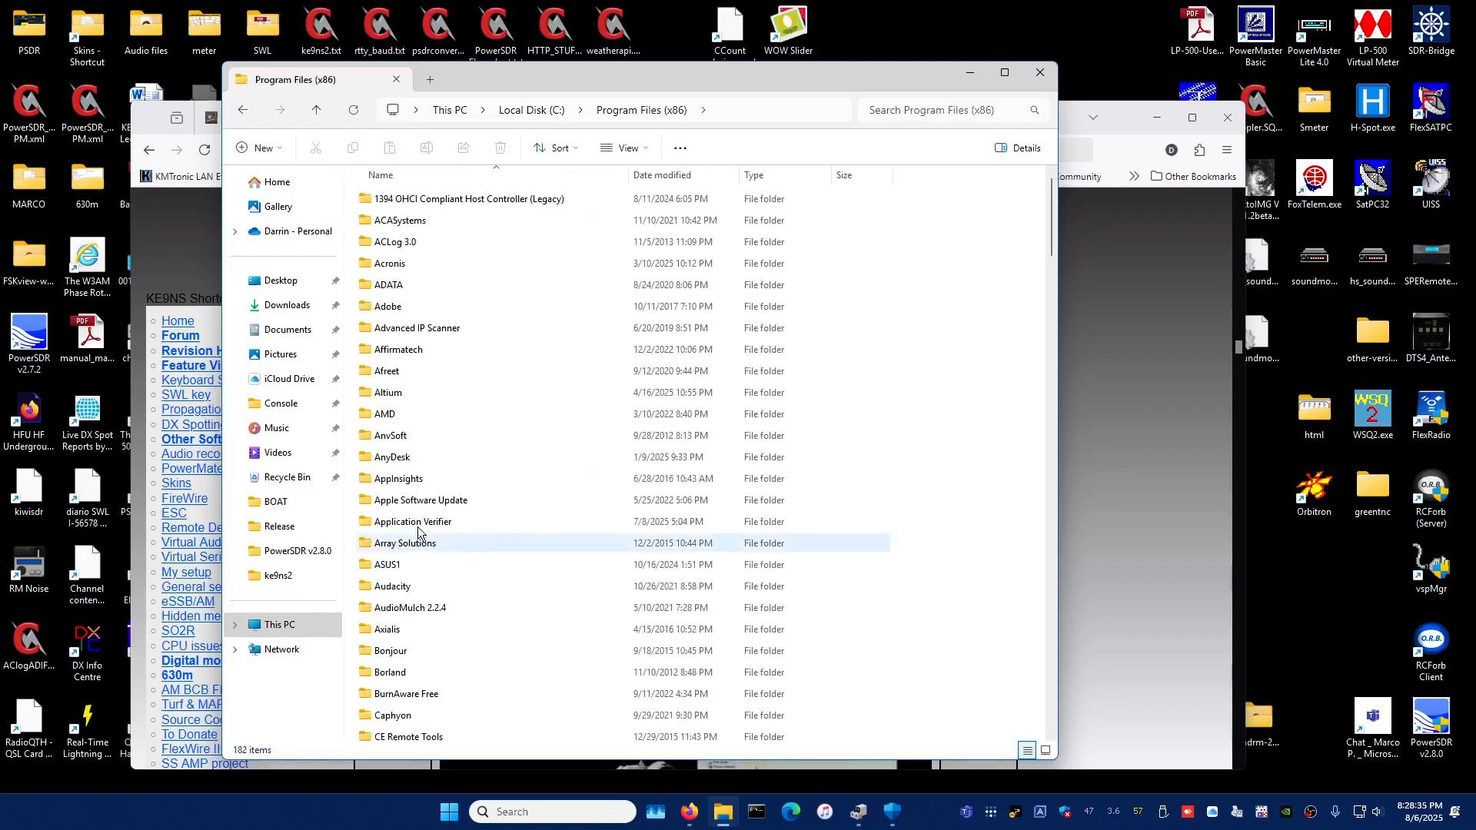
double_click(425, 199)
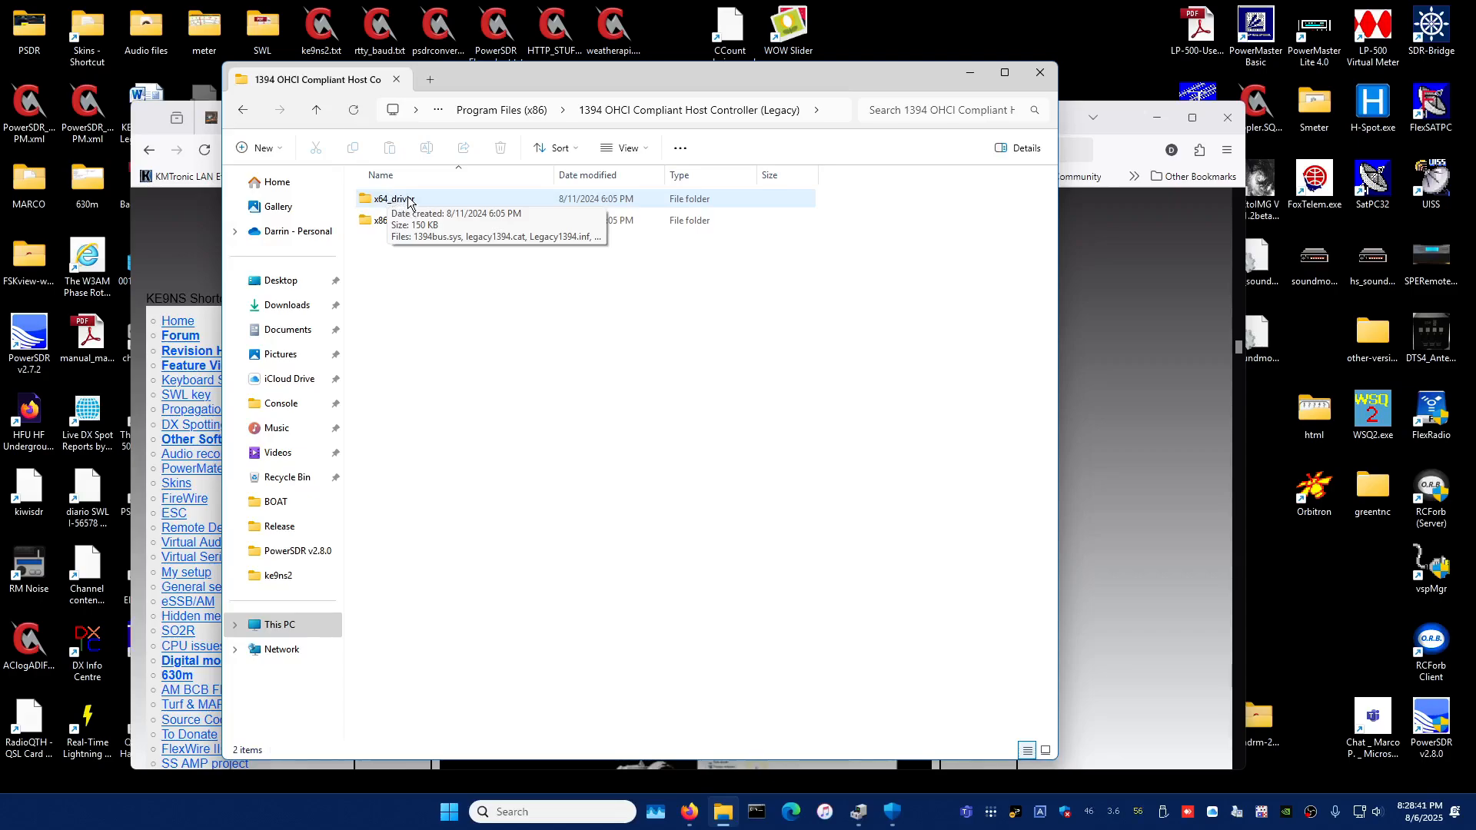
double_click(407, 205)
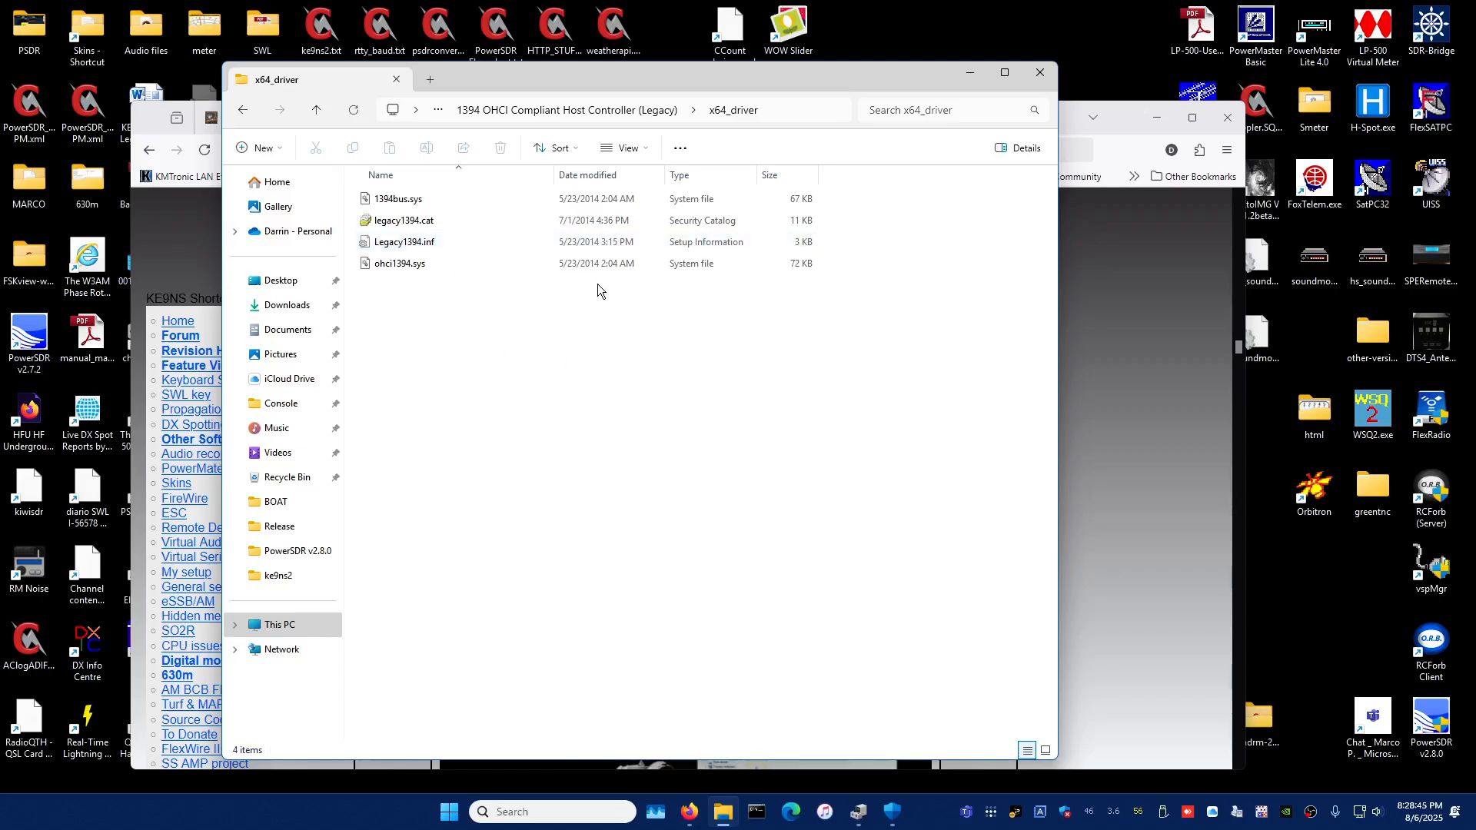
click(970, 75)
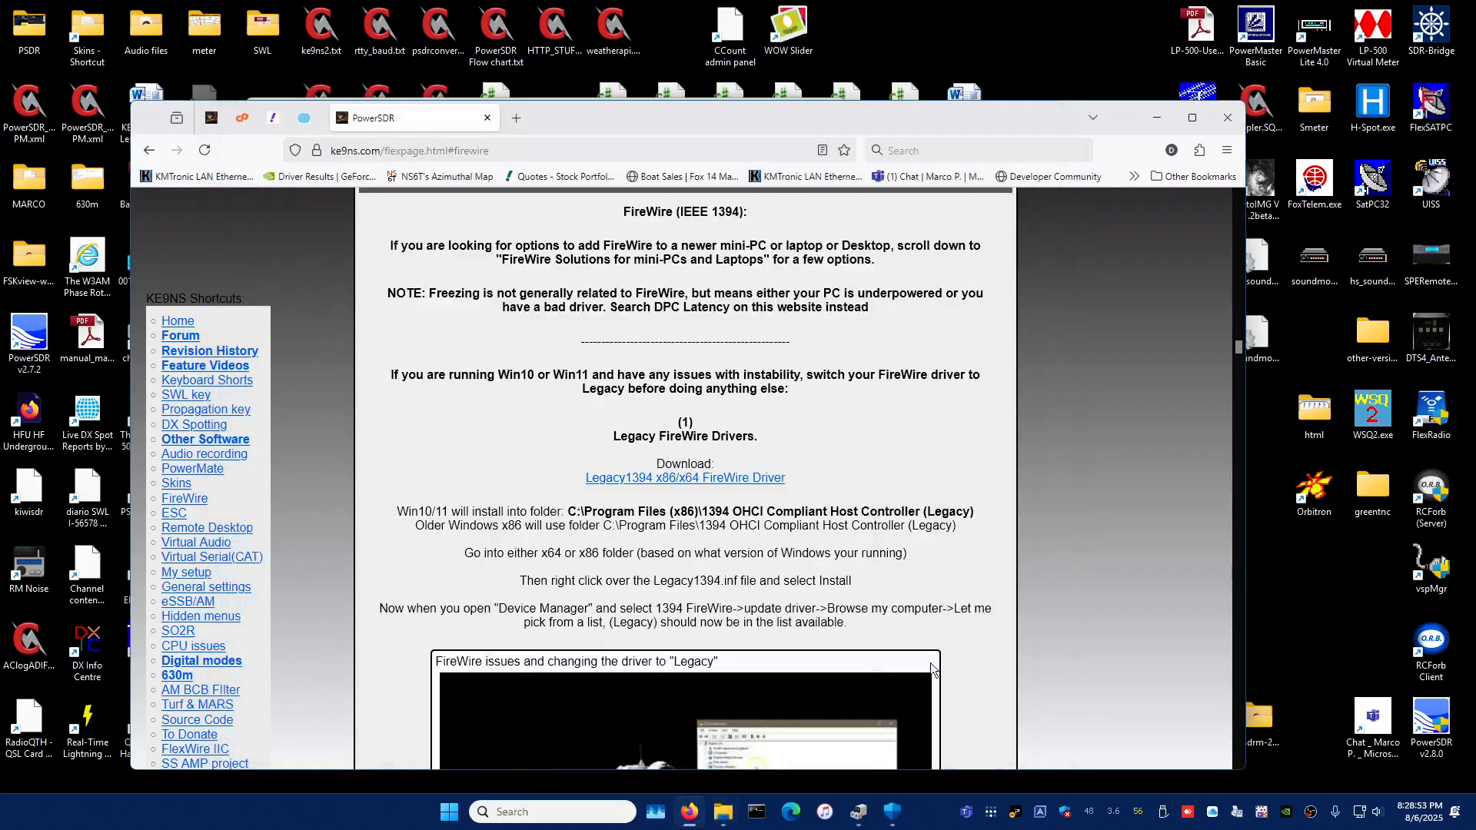
In Device Manager, start a manual driver update for the Texas Instruments 1394 controller, choosing from the drivers available on the computer
click(859, 810)
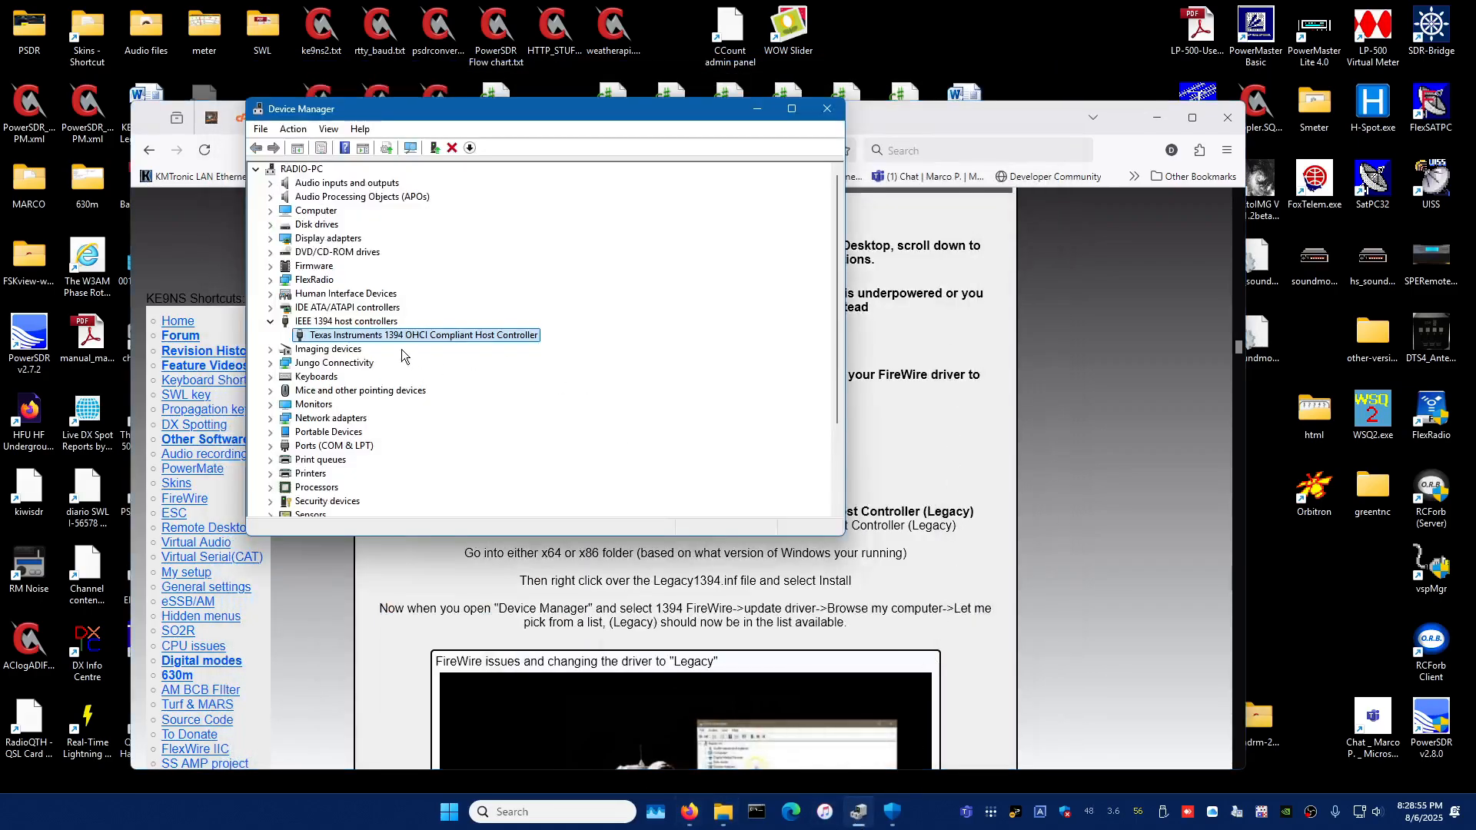
double_click(338, 339)
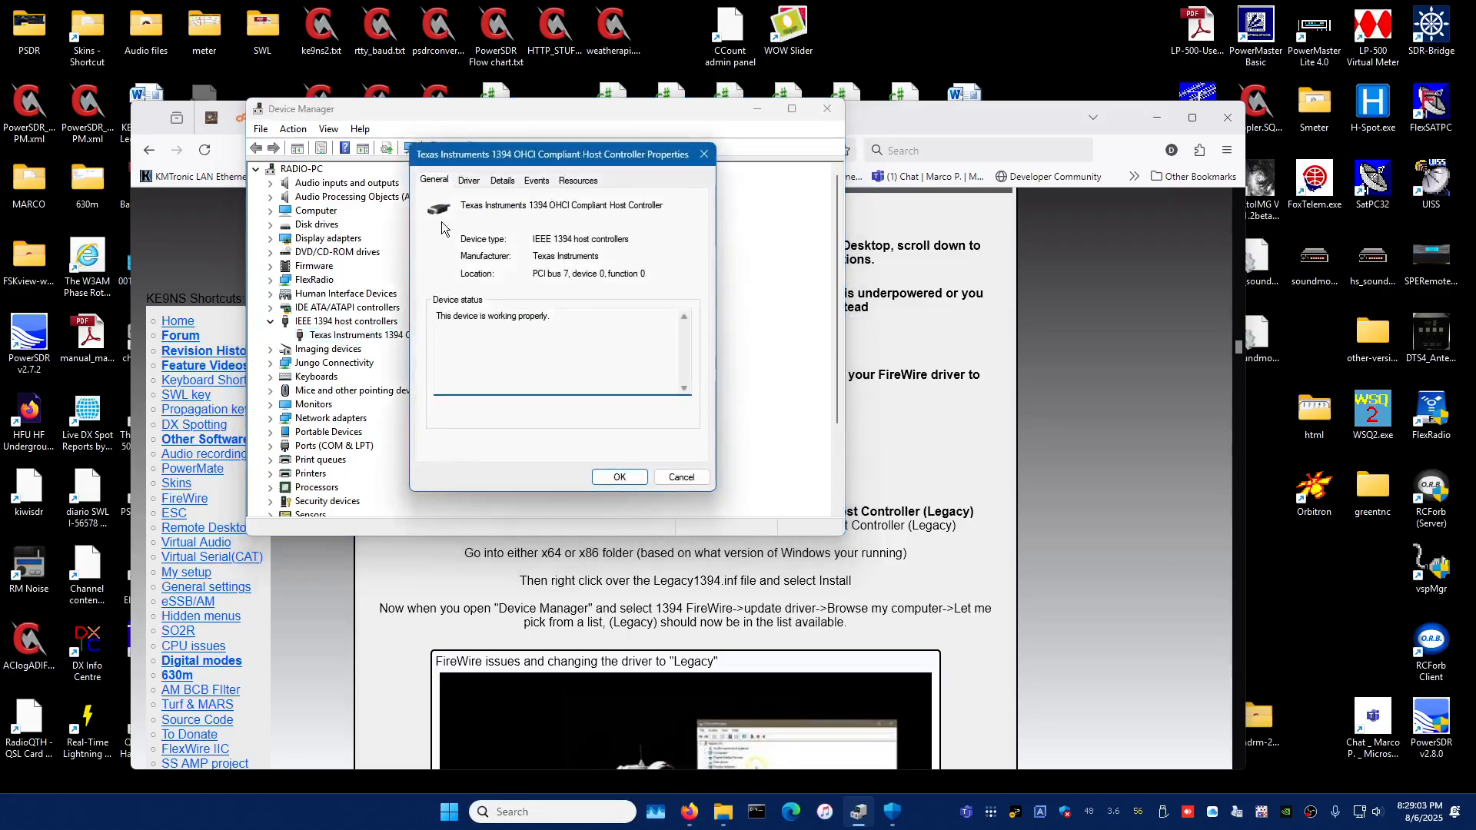
click(470, 180)
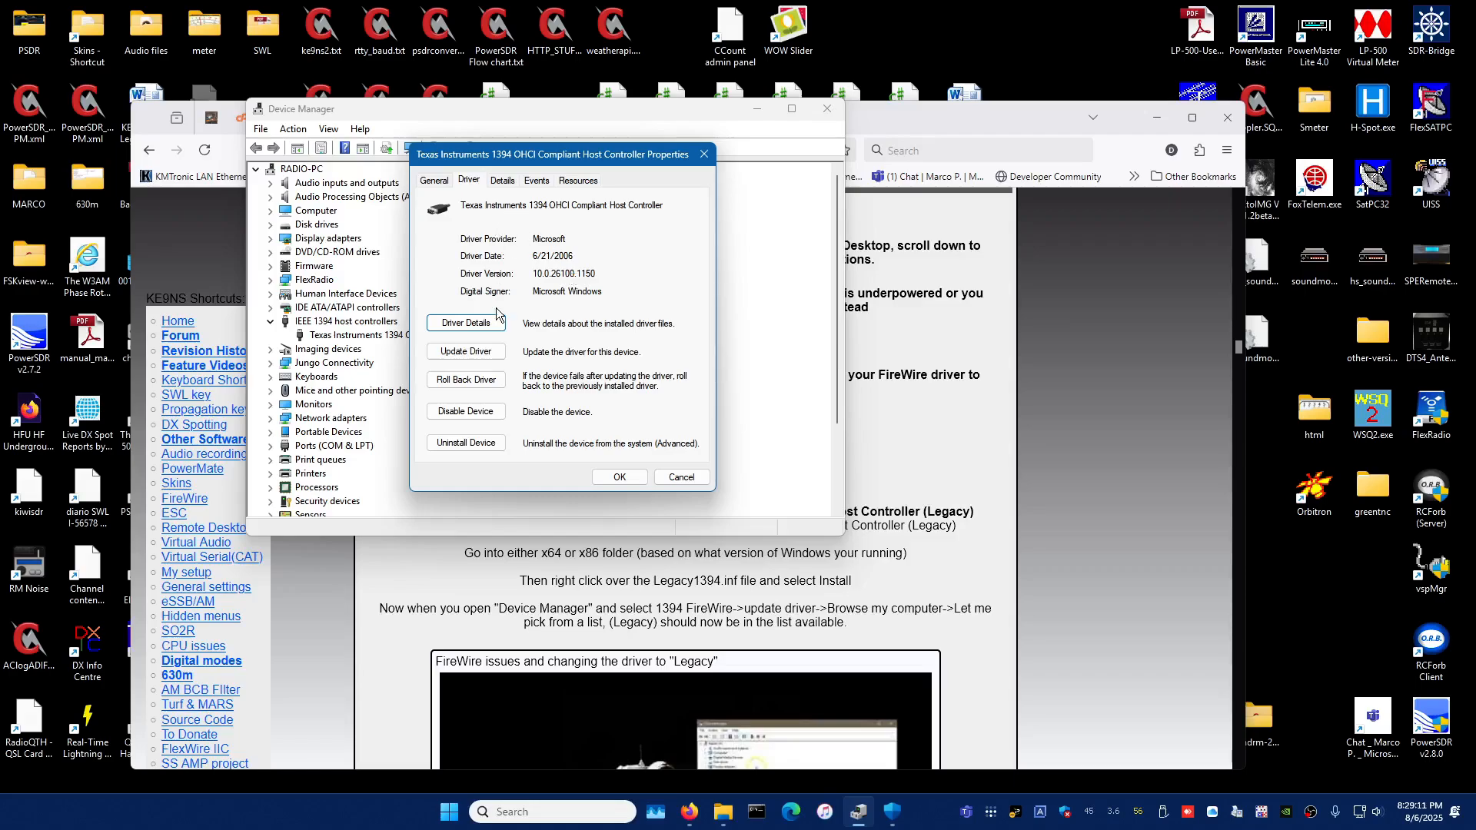
click(496, 351)
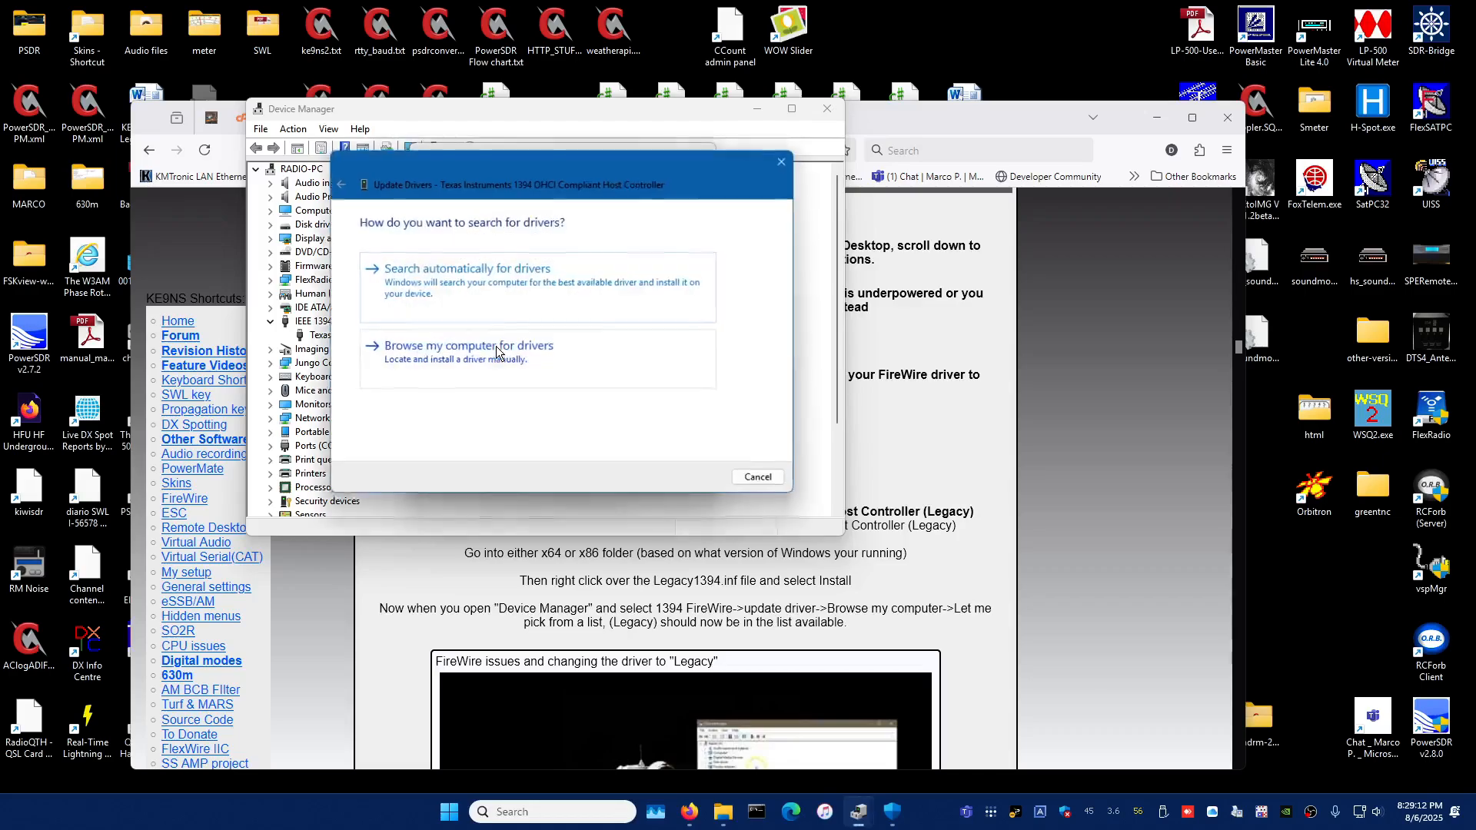
click(446, 368)
click(436, 392)
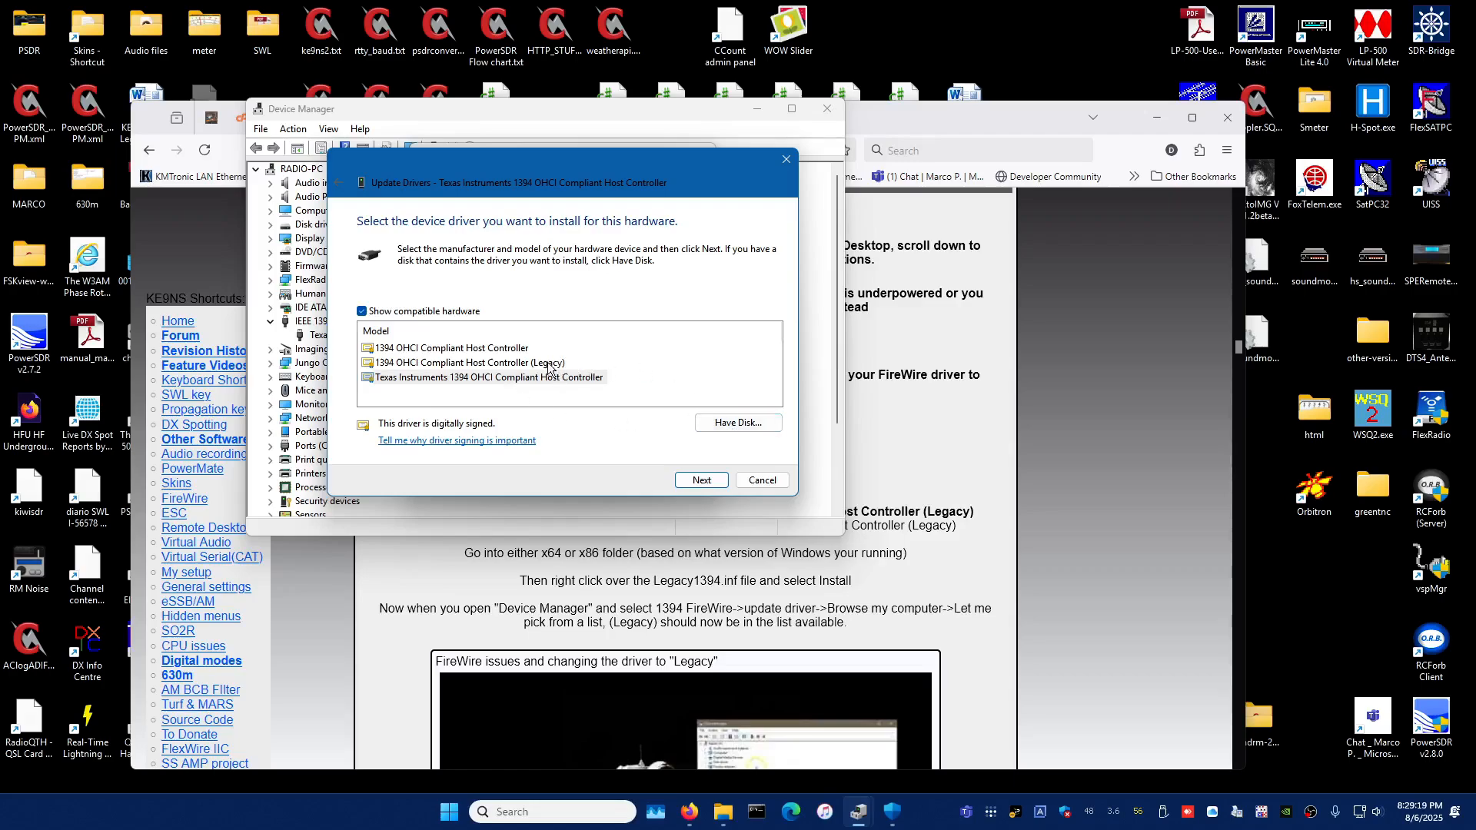
Choose to install from disk and browse to C:\Program Files (x86)\1394 OHCI Compliant Host Controller (Legacy)\x64_driver
click(724, 425)
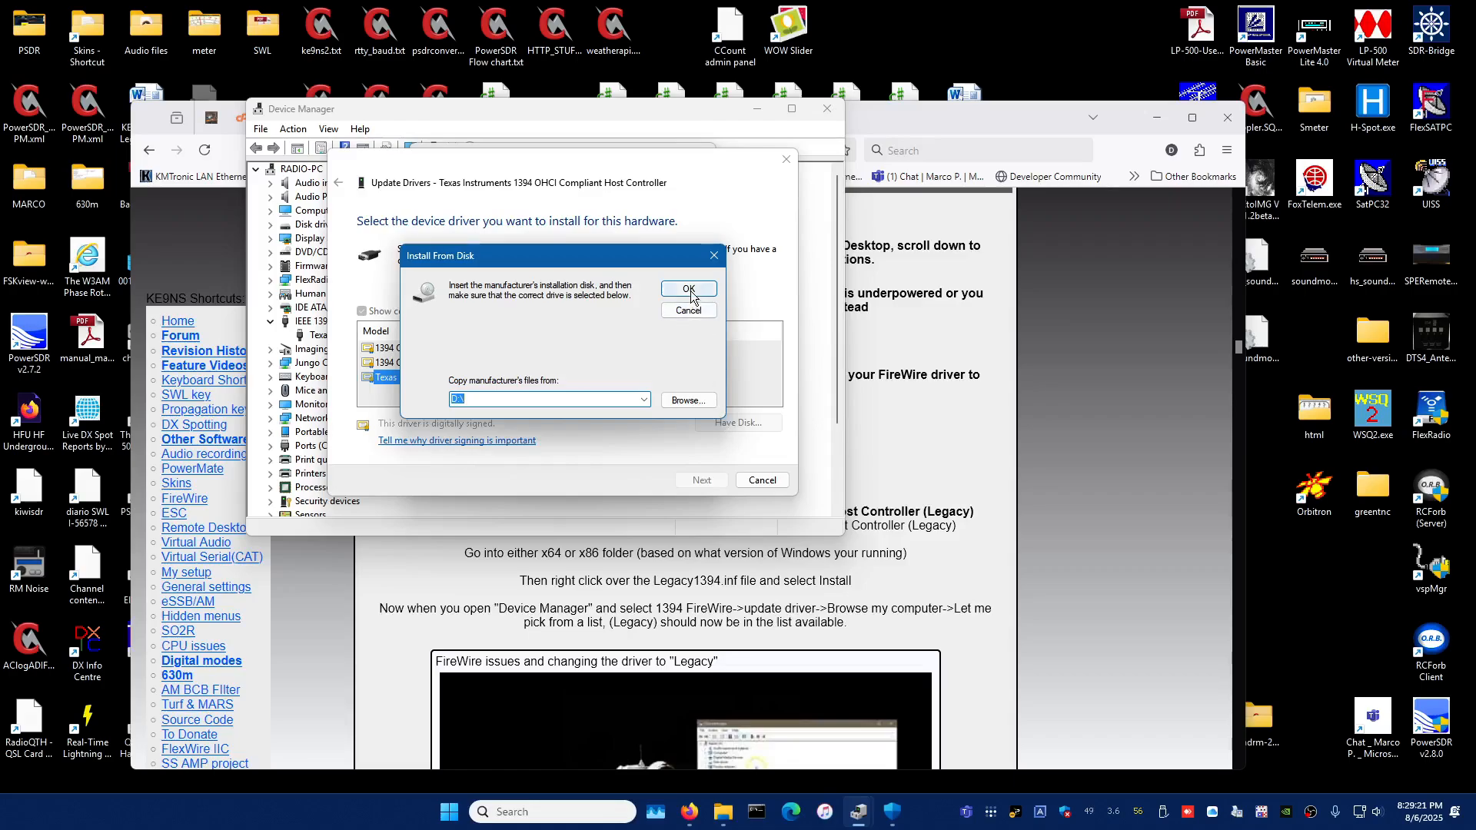
click(692, 399)
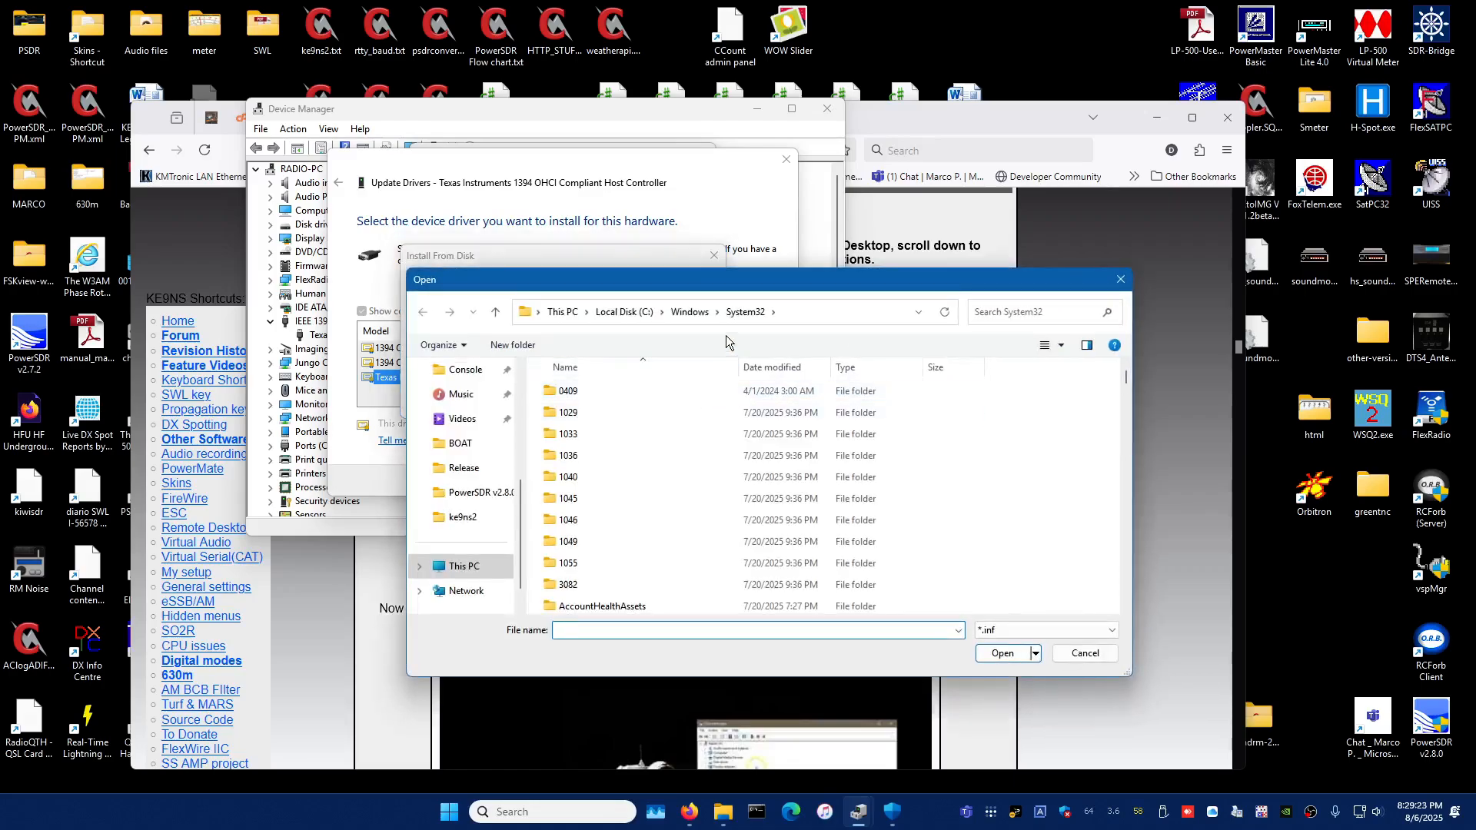
click(624, 311)
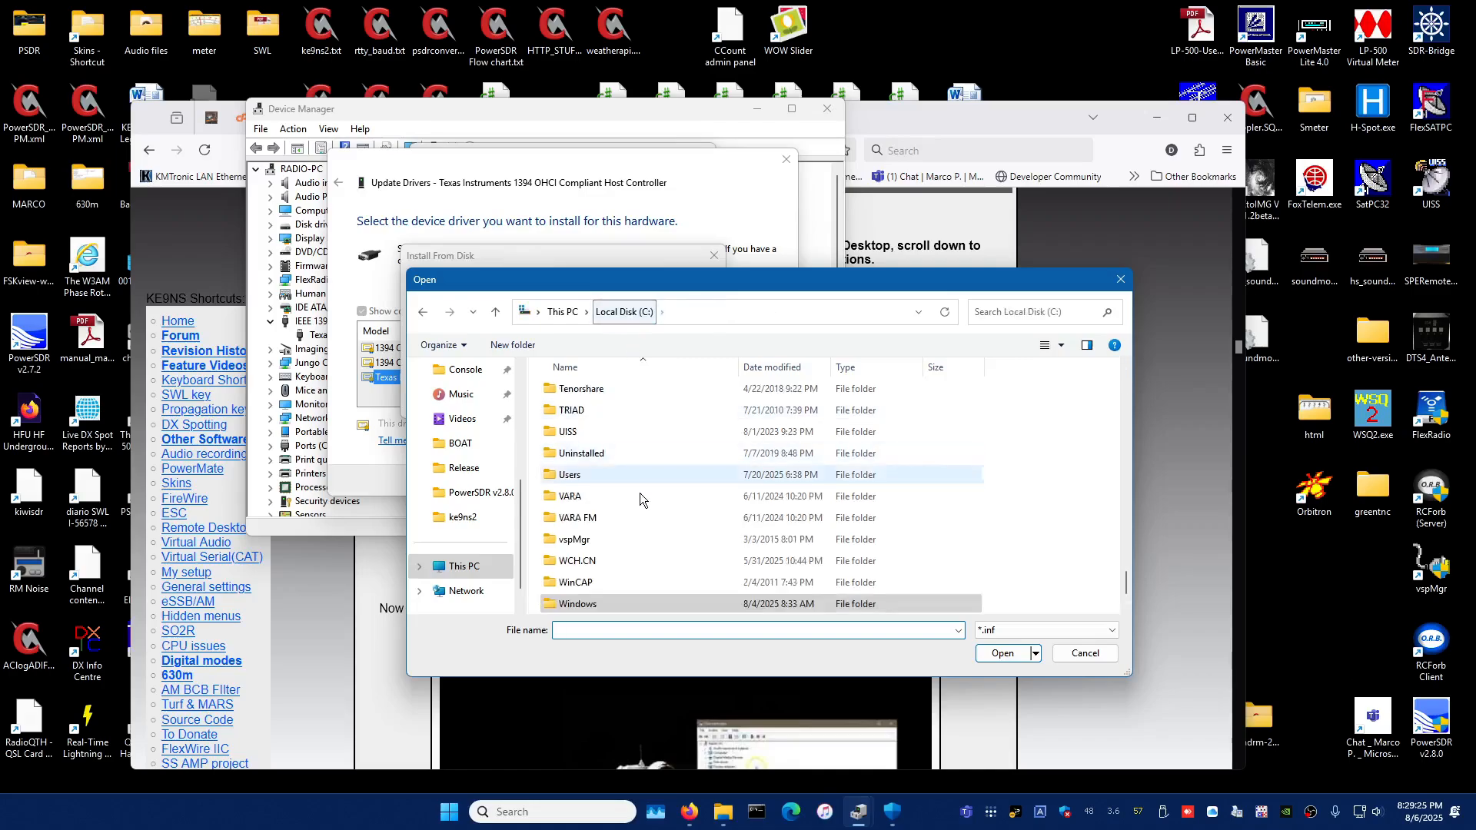
scroll(641, 497, up, 10)
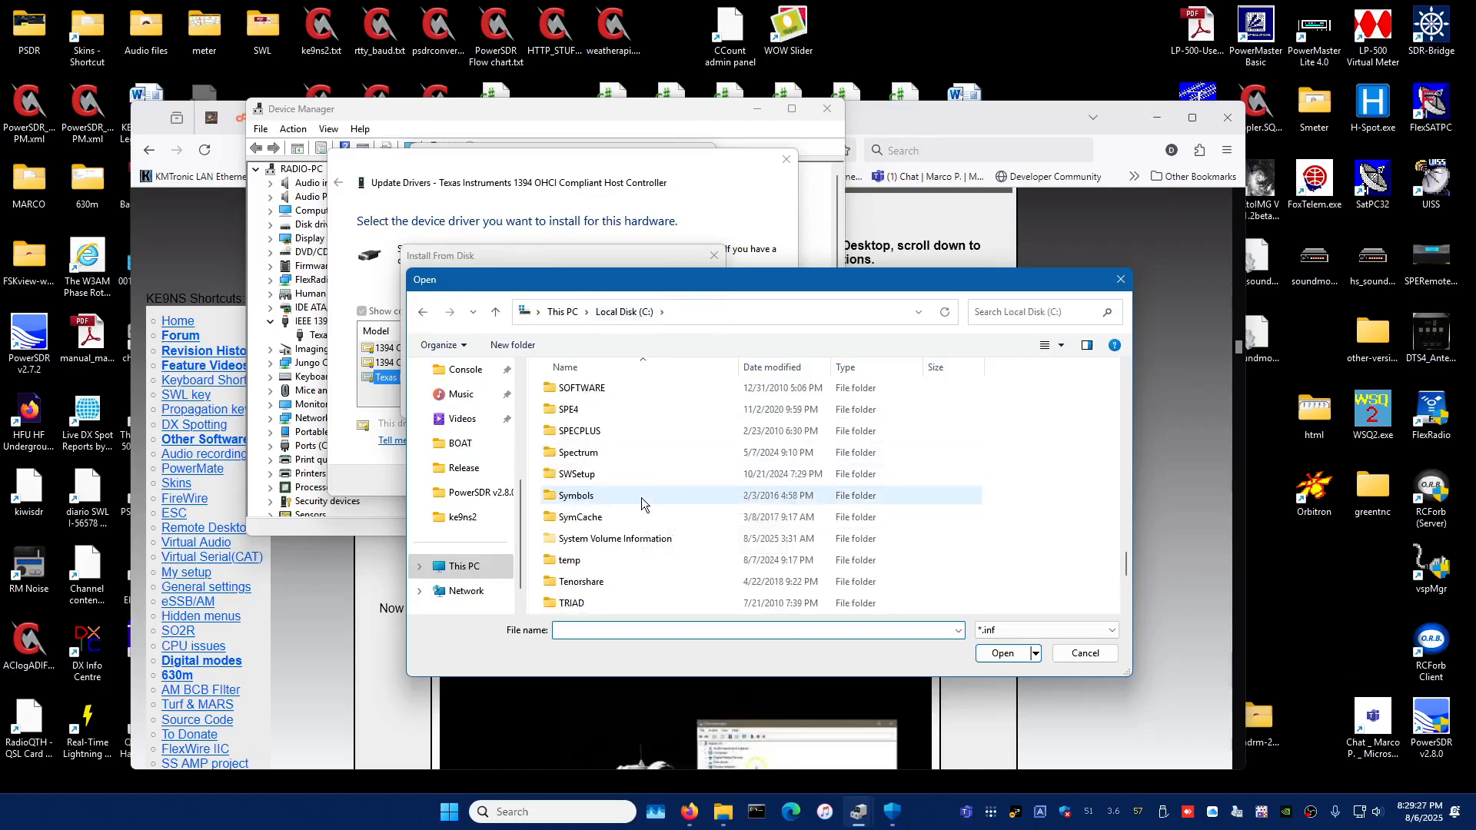
double_click(626, 517)
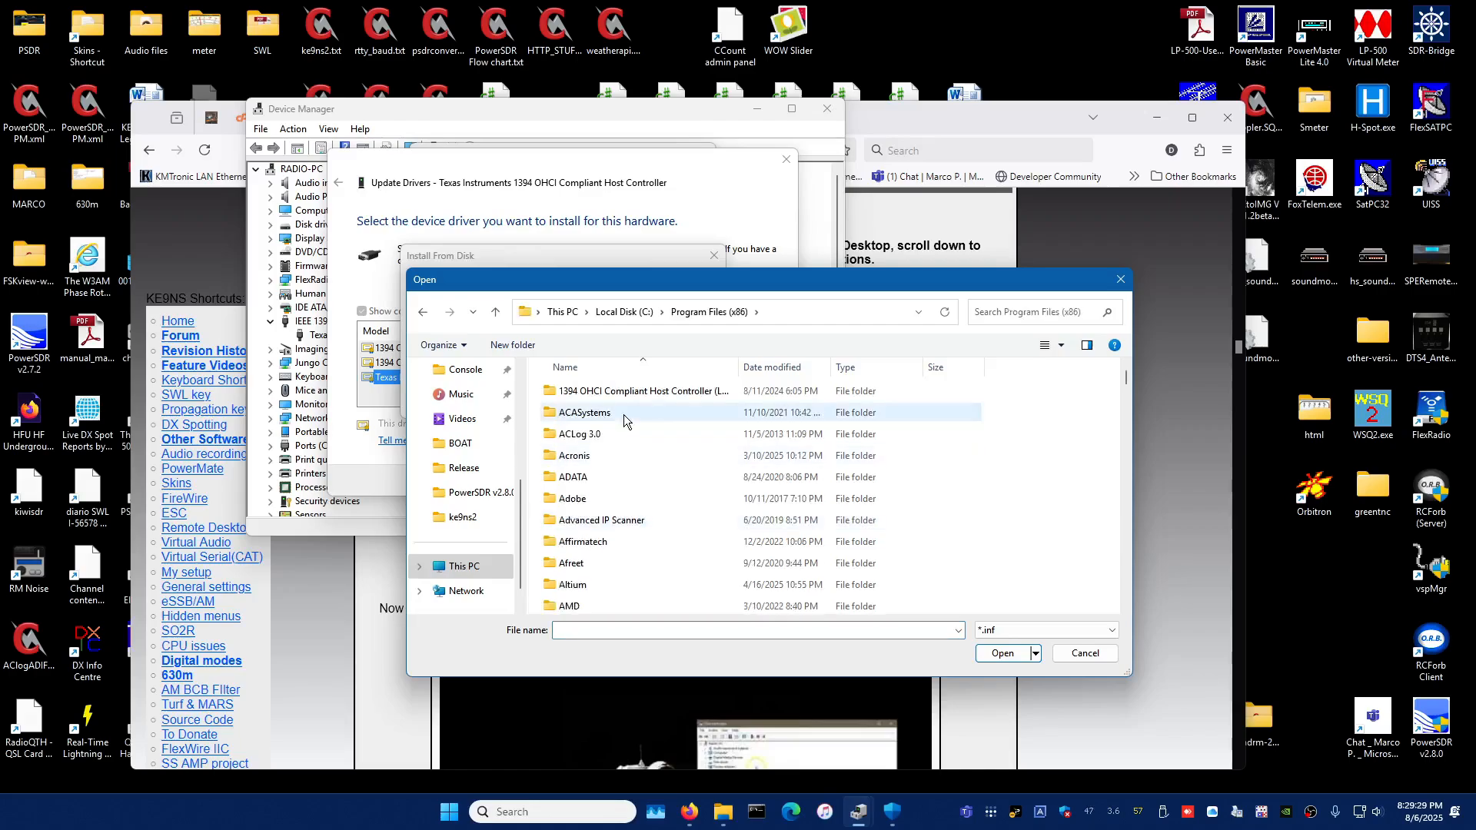
double_click(630, 394)
double_click(629, 394)
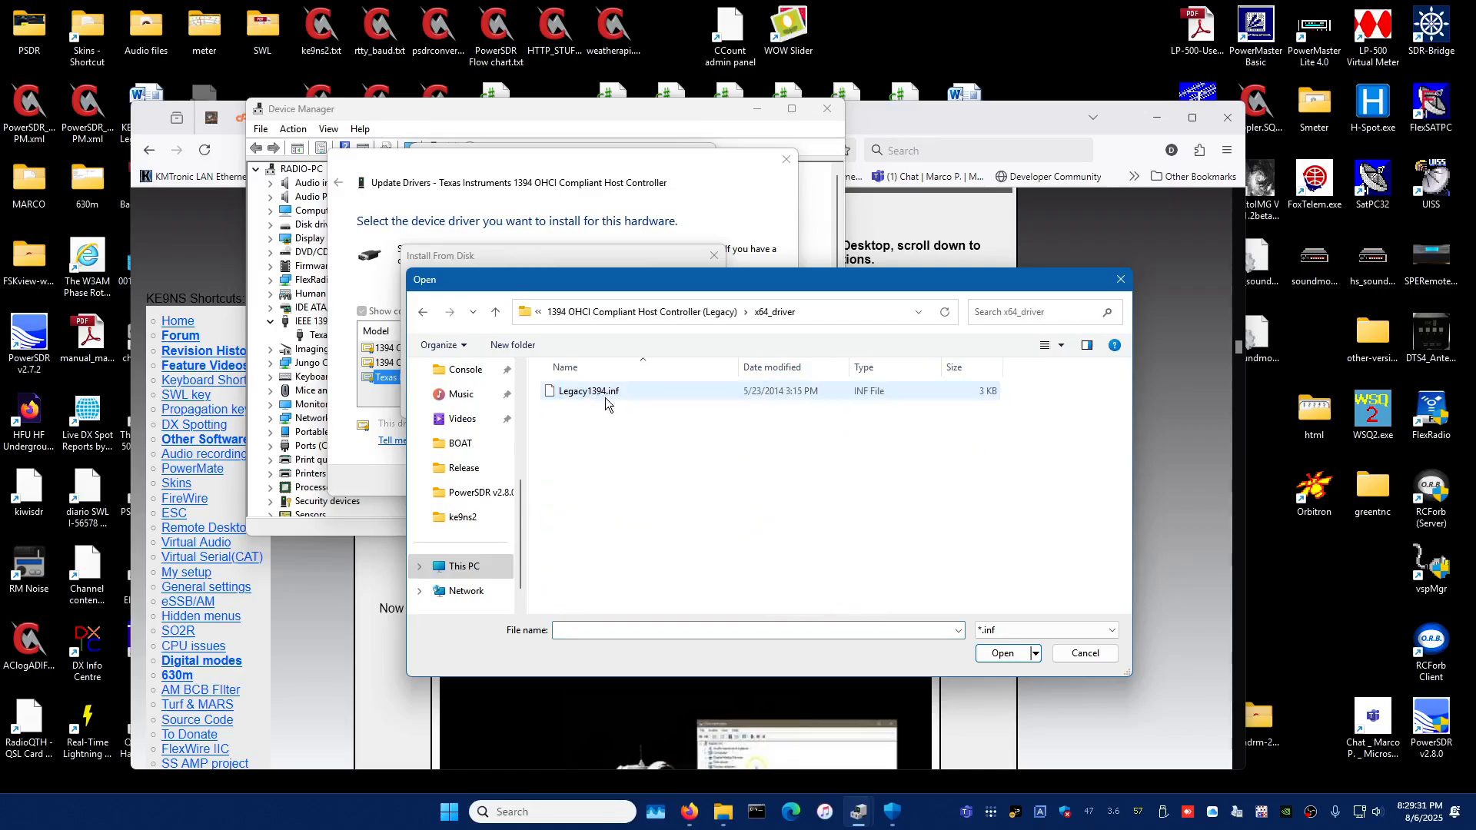
Load Legacy1394.inf and install the 1394 OHCI Compliant Host Controller (Legacy) driver
click(603, 394)
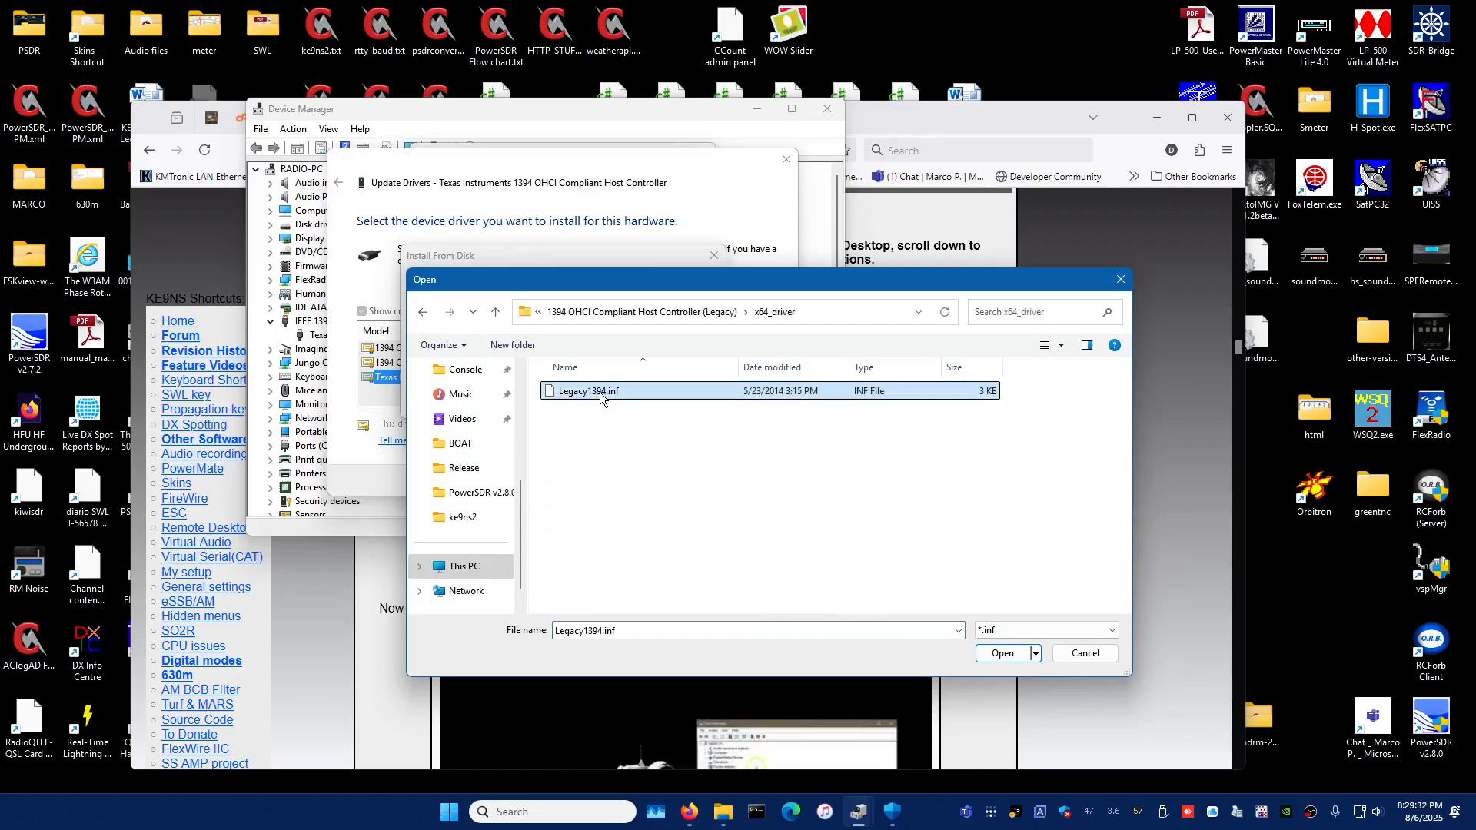
click(1002, 654)
click(702, 290)
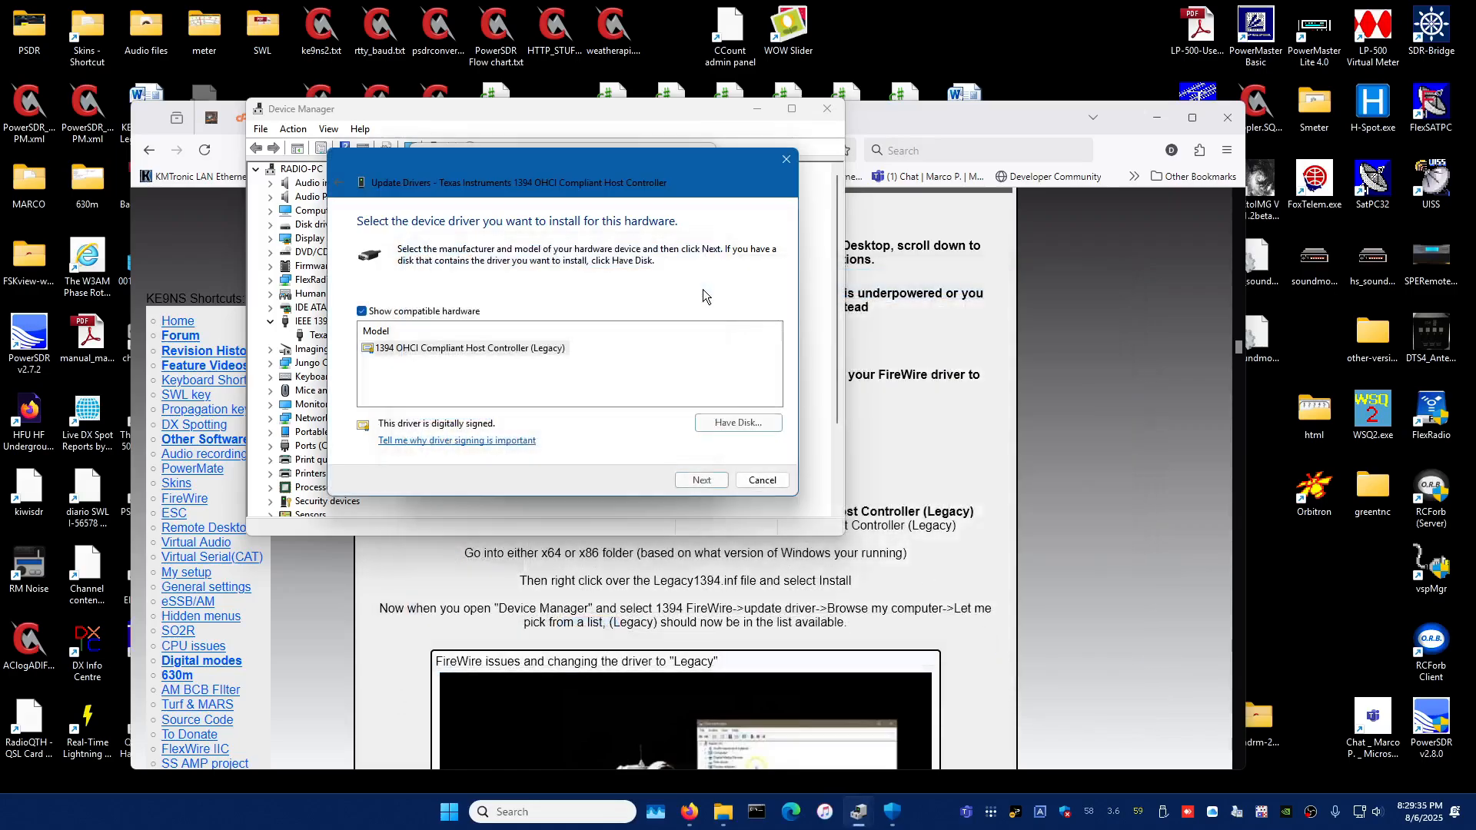
click(546, 344)
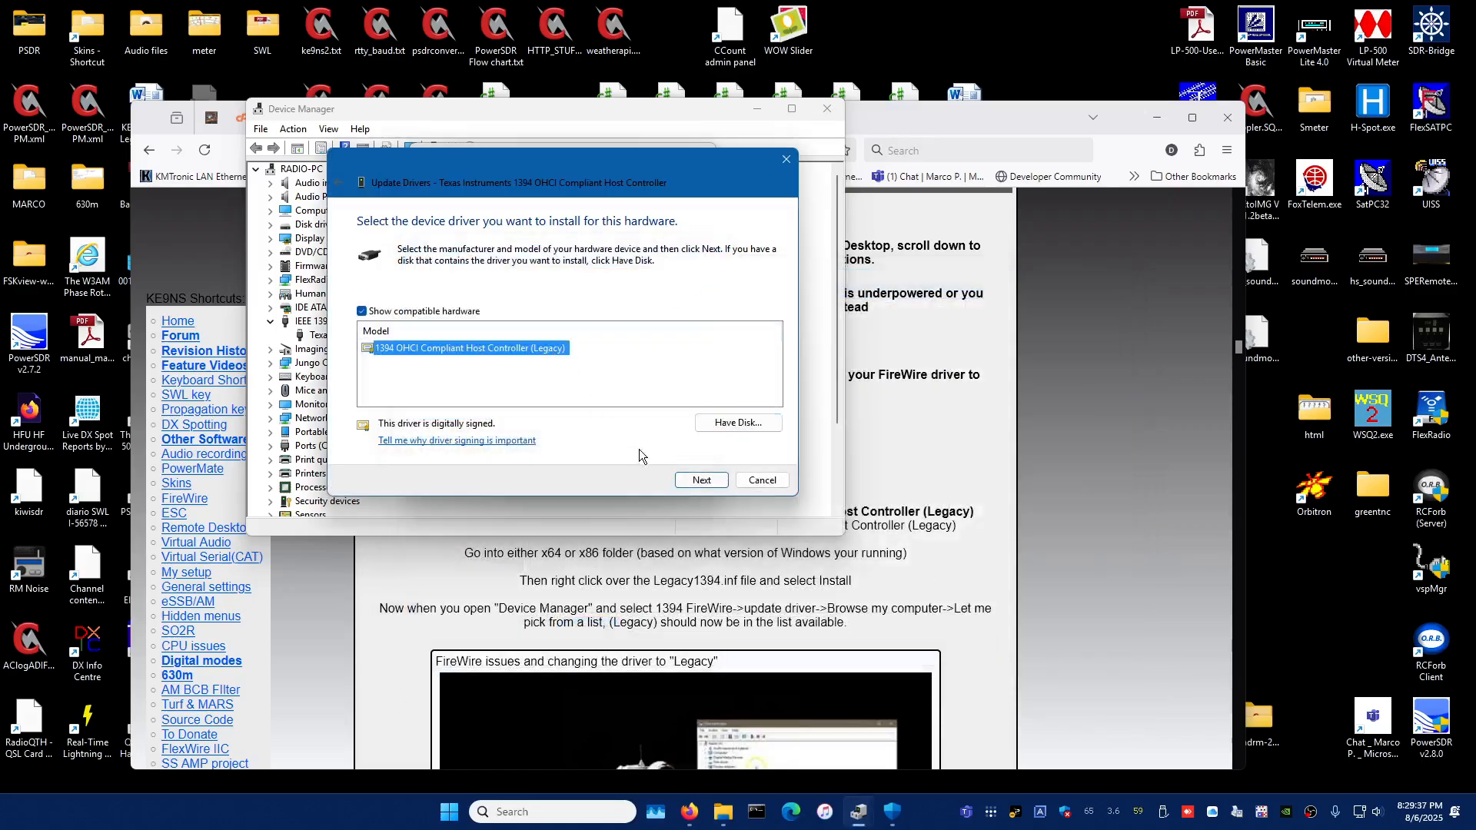
click(700, 482)
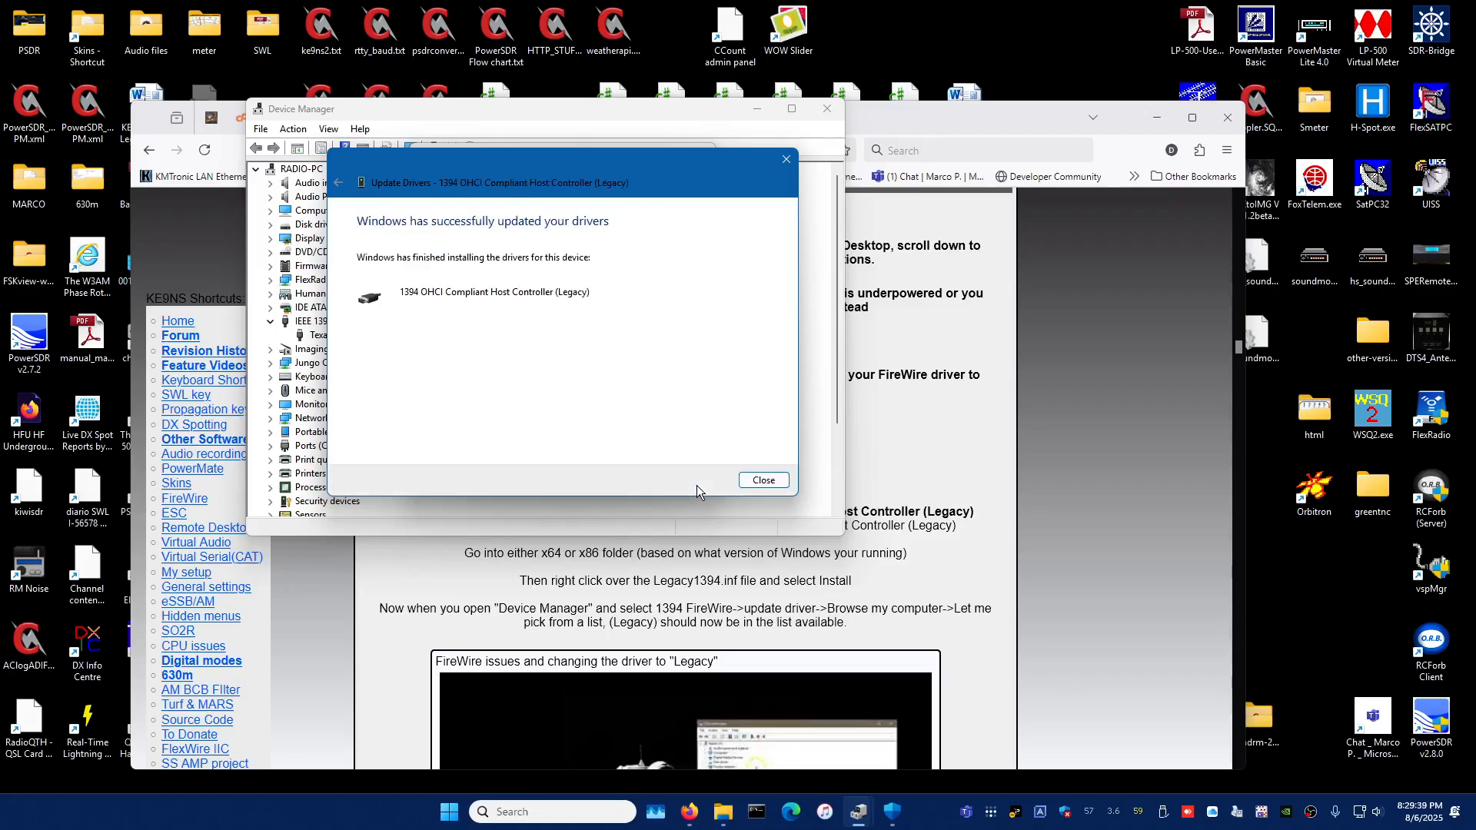
Close the driver update wizard and the controller's properties, and show hidden devices in Device Manager
click(778, 479)
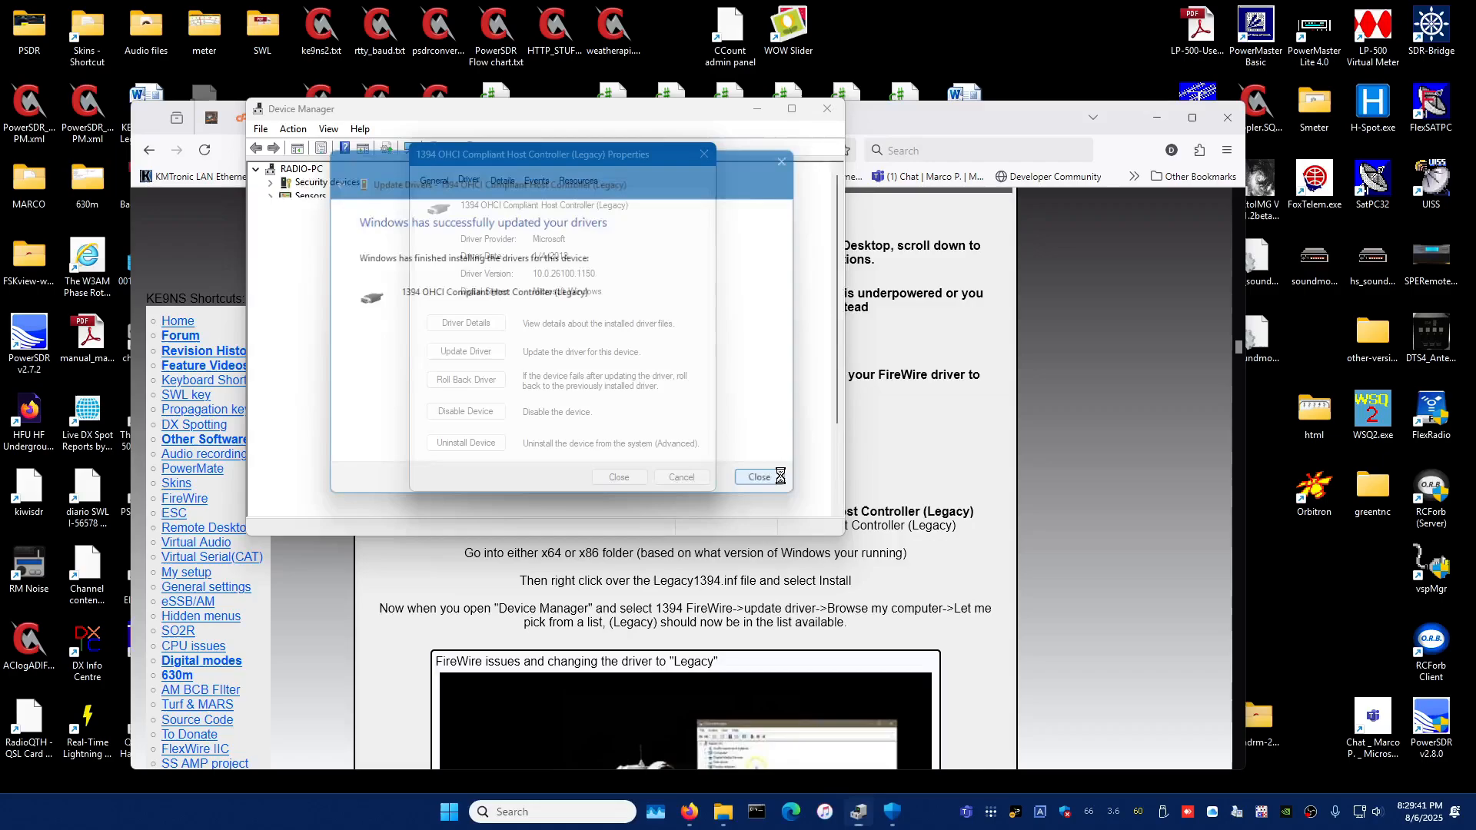
click(632, 482)
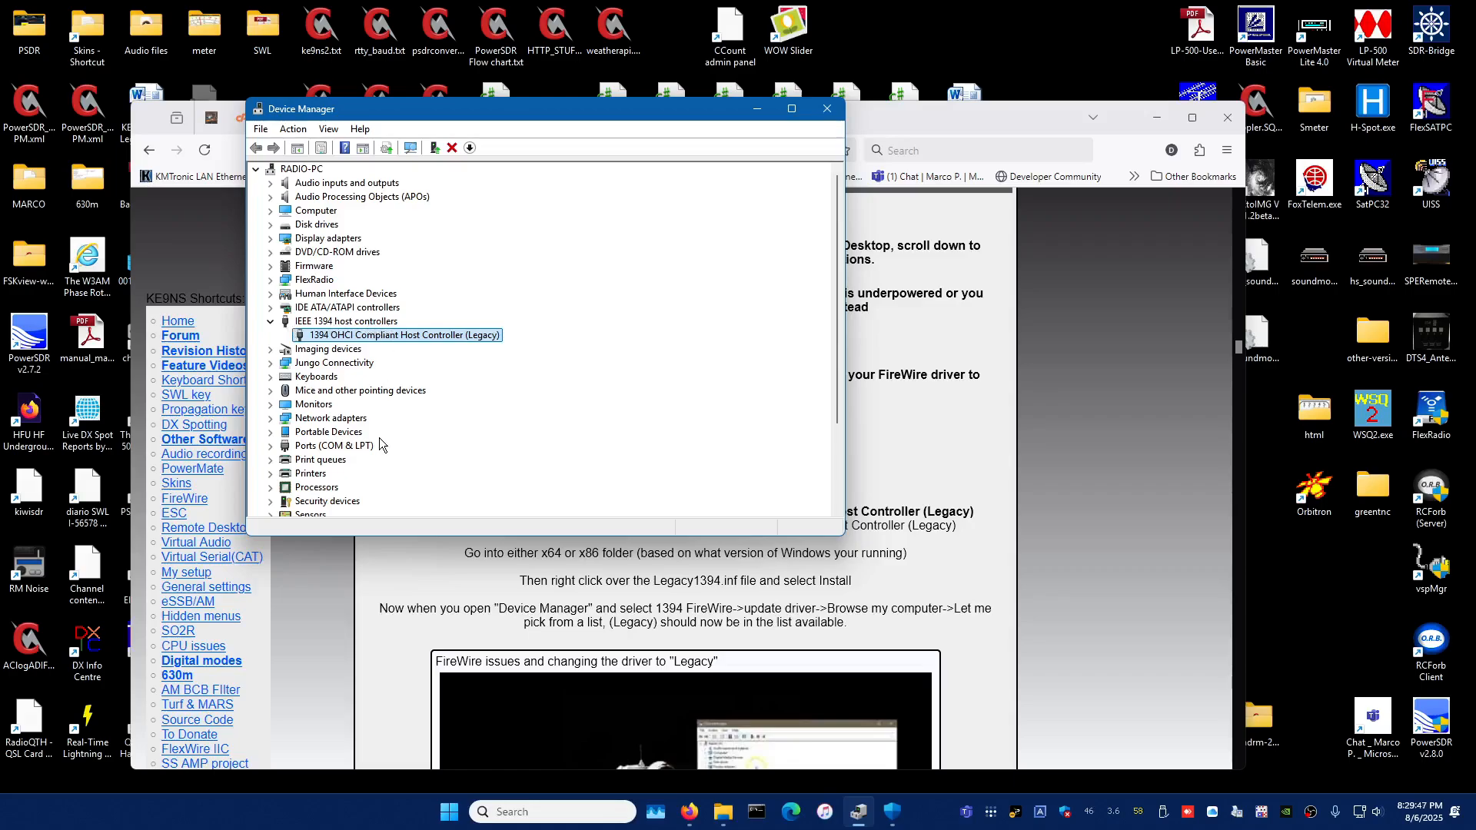
click(329, 128)
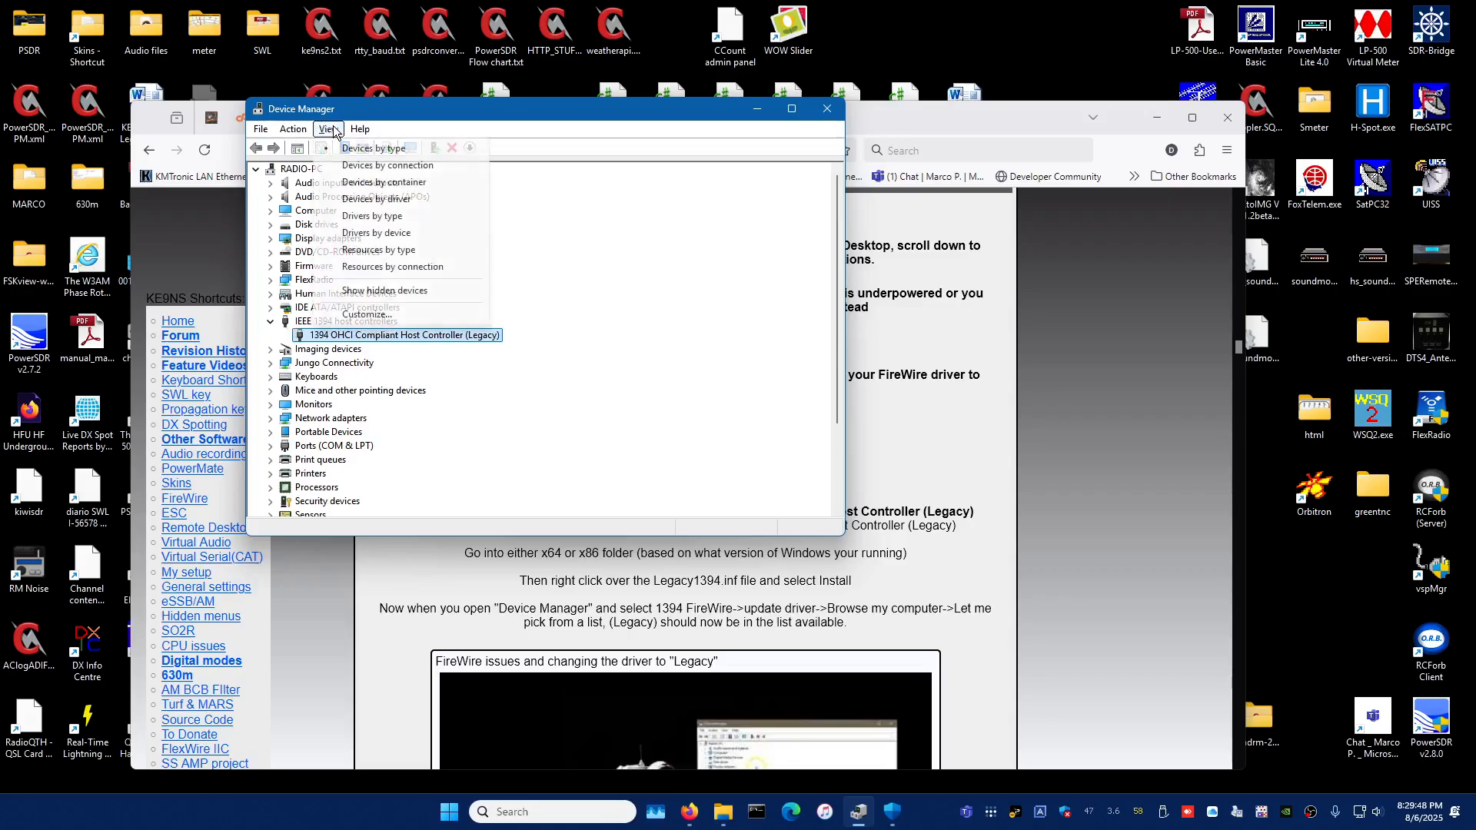
click(384, 290)
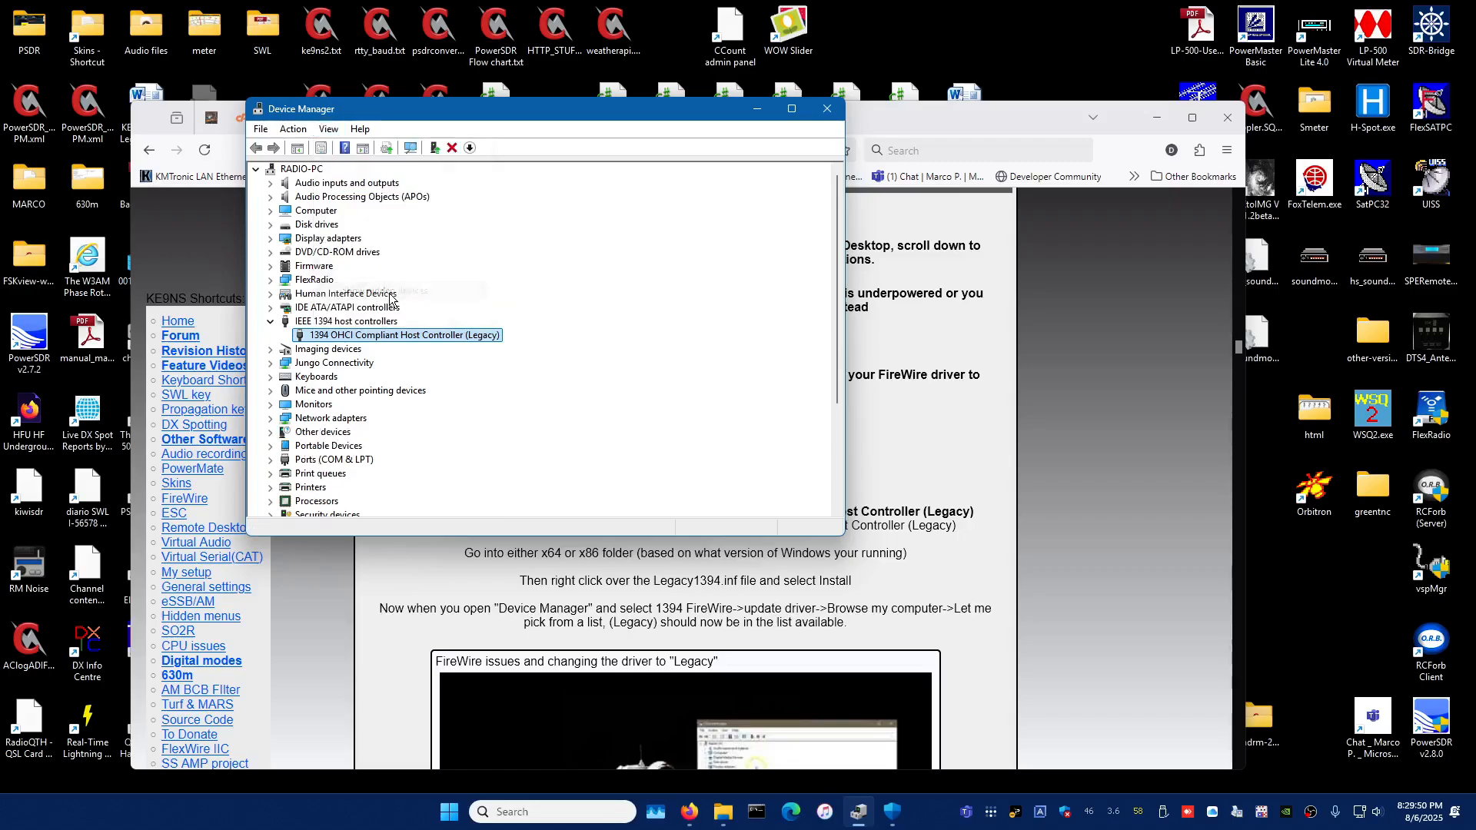
Check which devices are listed under IEEE 1394 host controllers, then minimize Device Manager
click(270, 323)
click(271, 323)
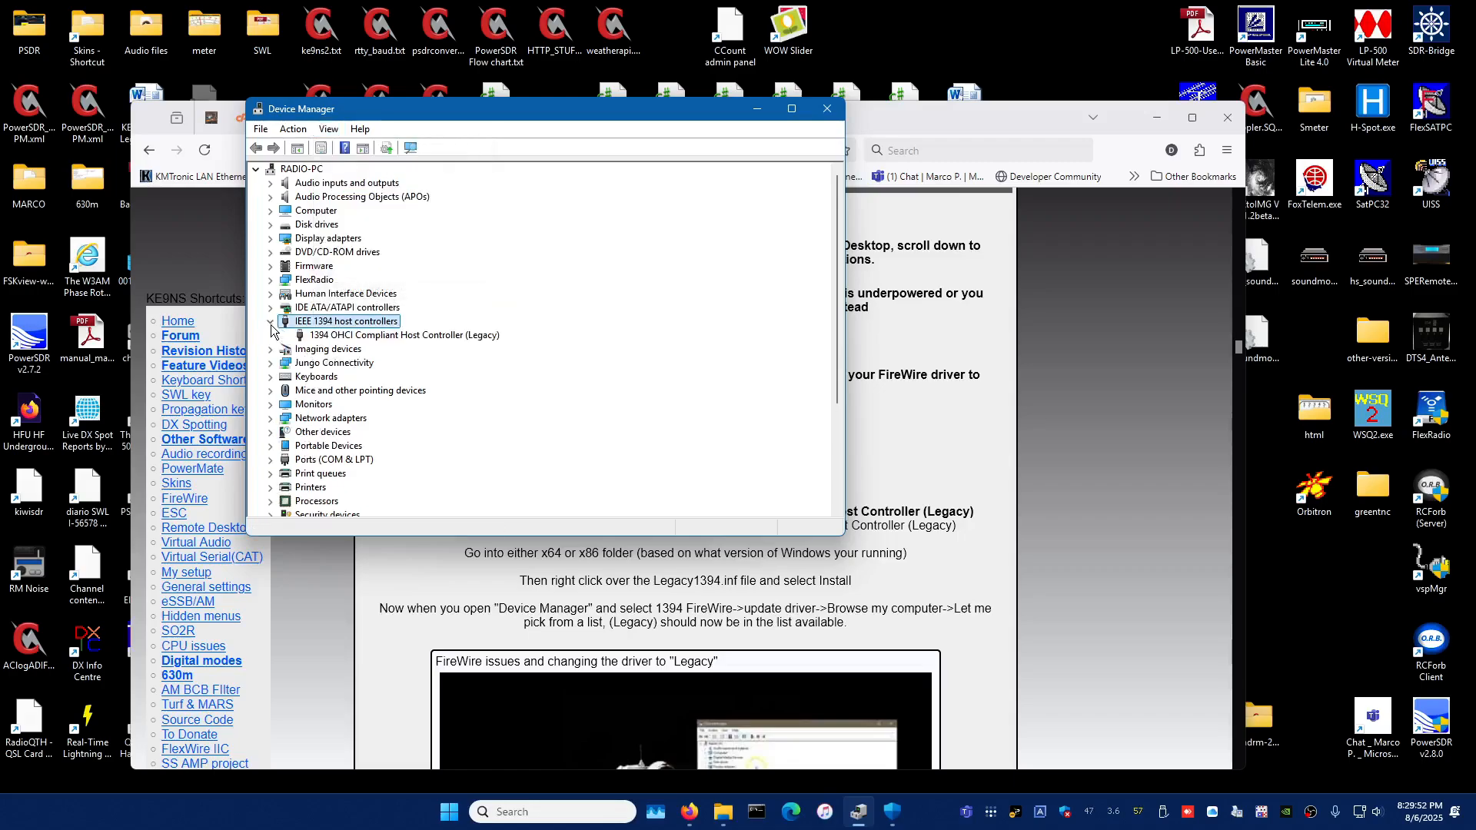
click(392, 336)
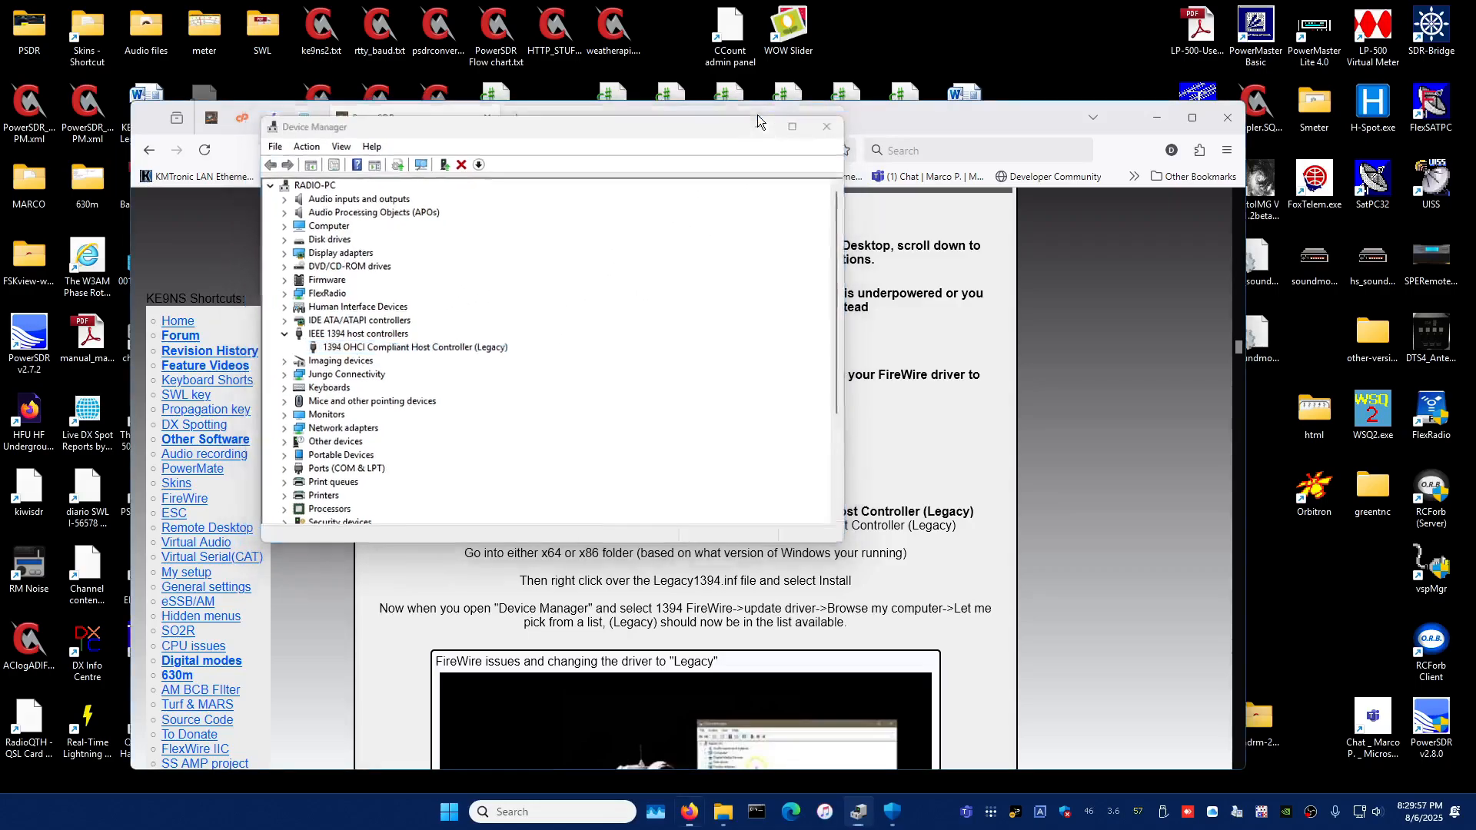
click(757, 112)
Find HWiNFO64 through Windows search, allow it to make changes, and start it in full mode
click(517, 800)
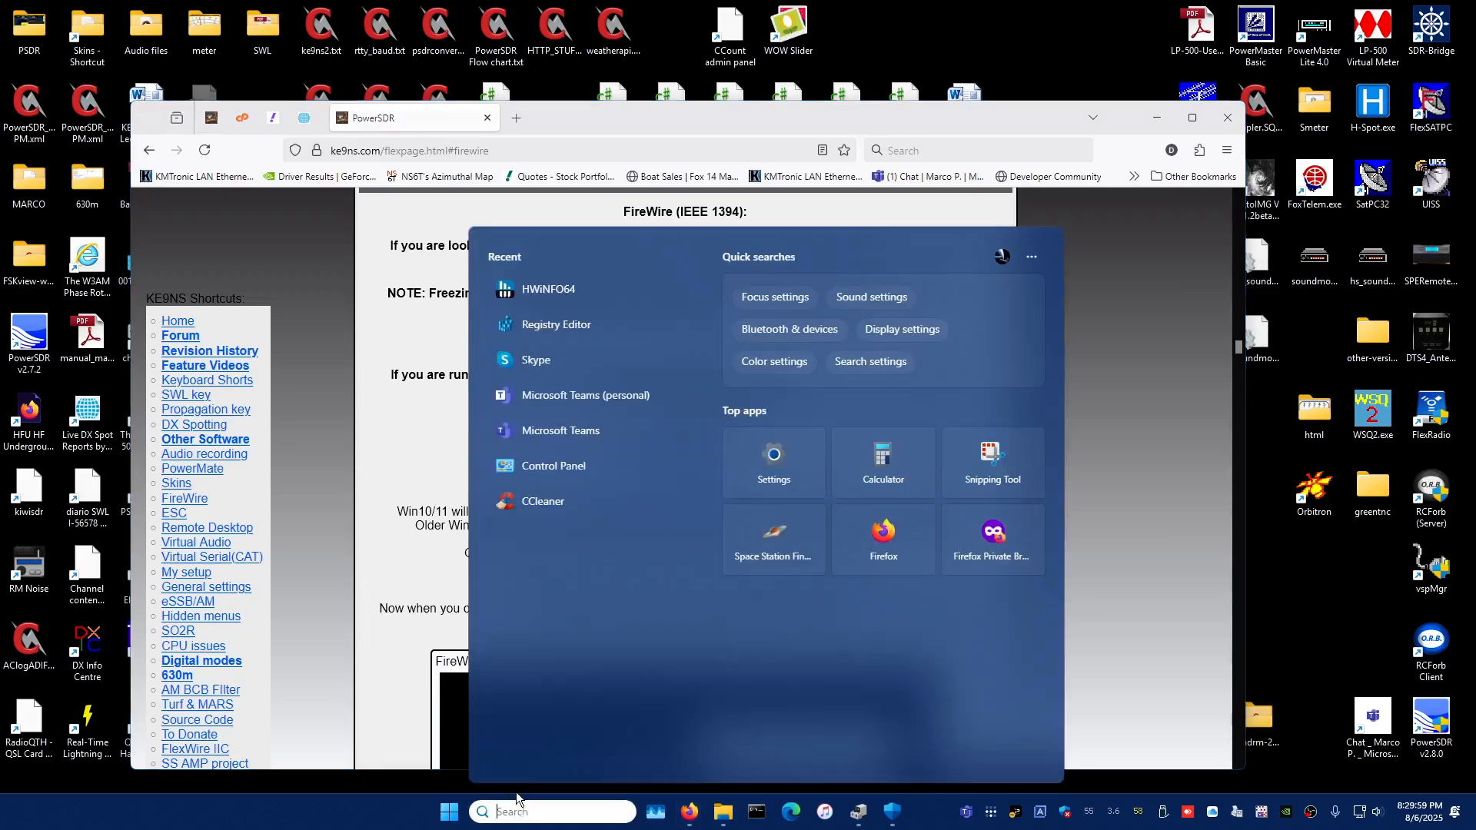
text(hw)
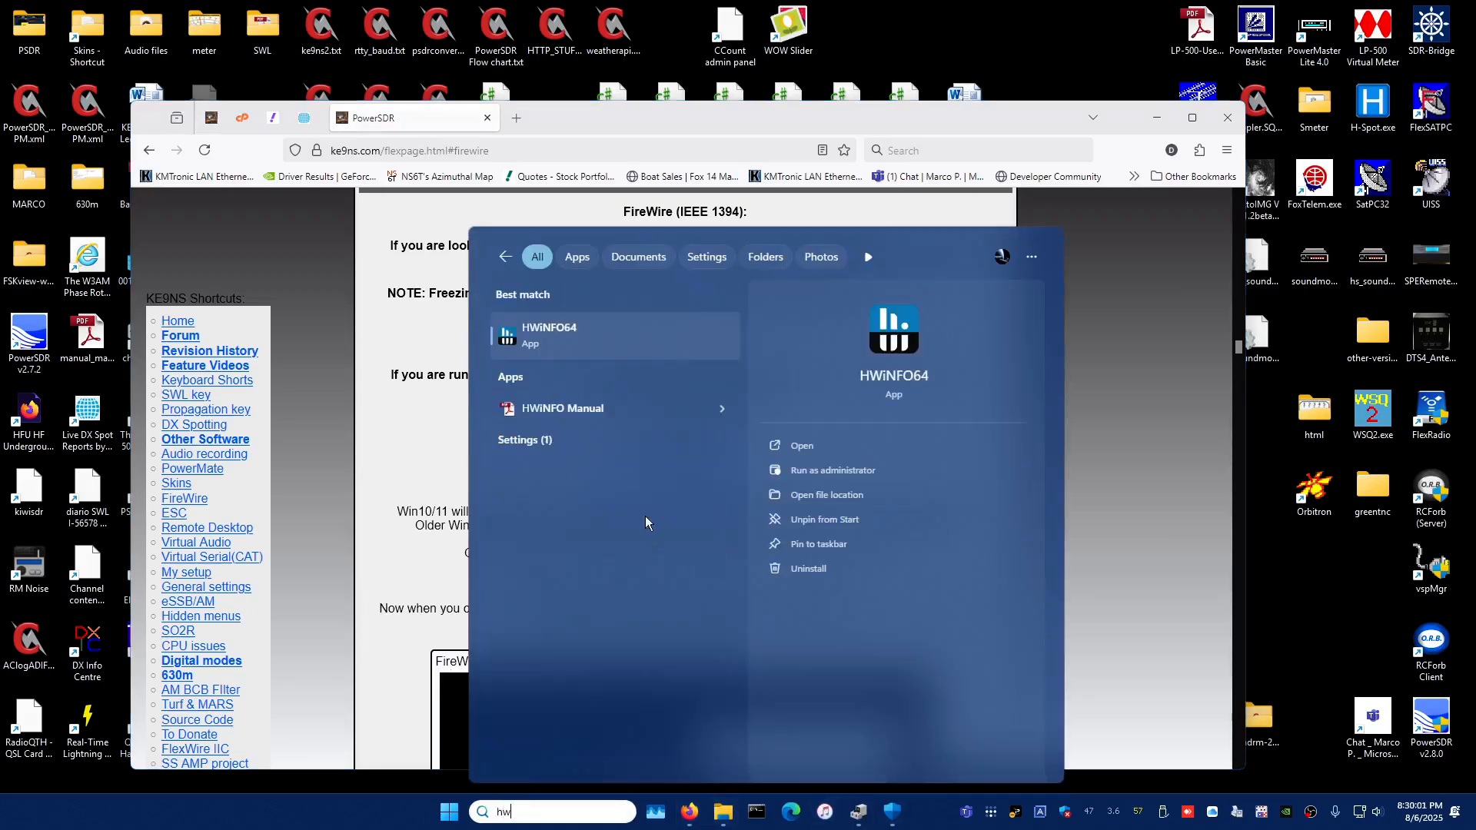
click(556, 326)
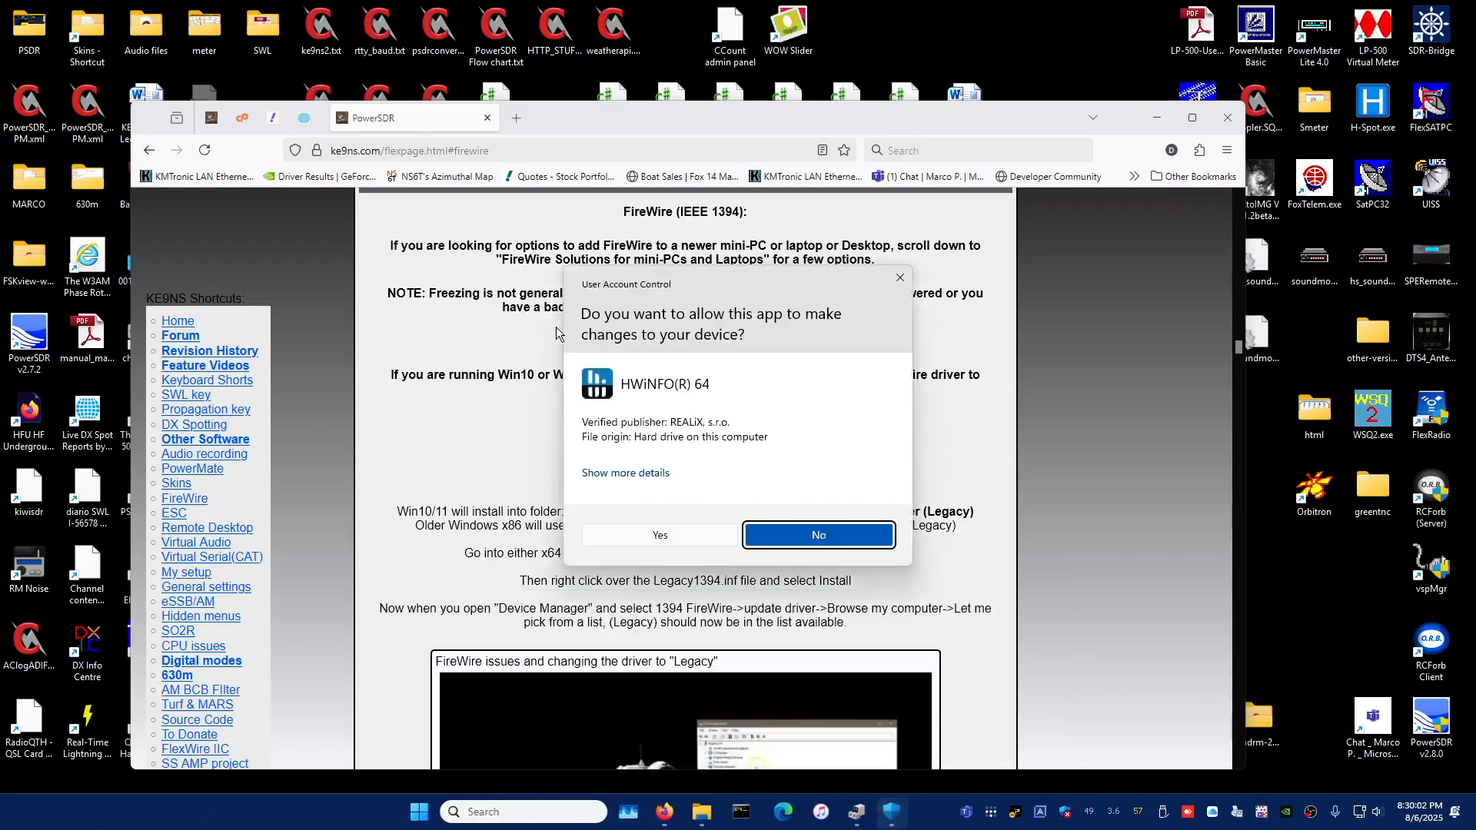
click(676, 538)
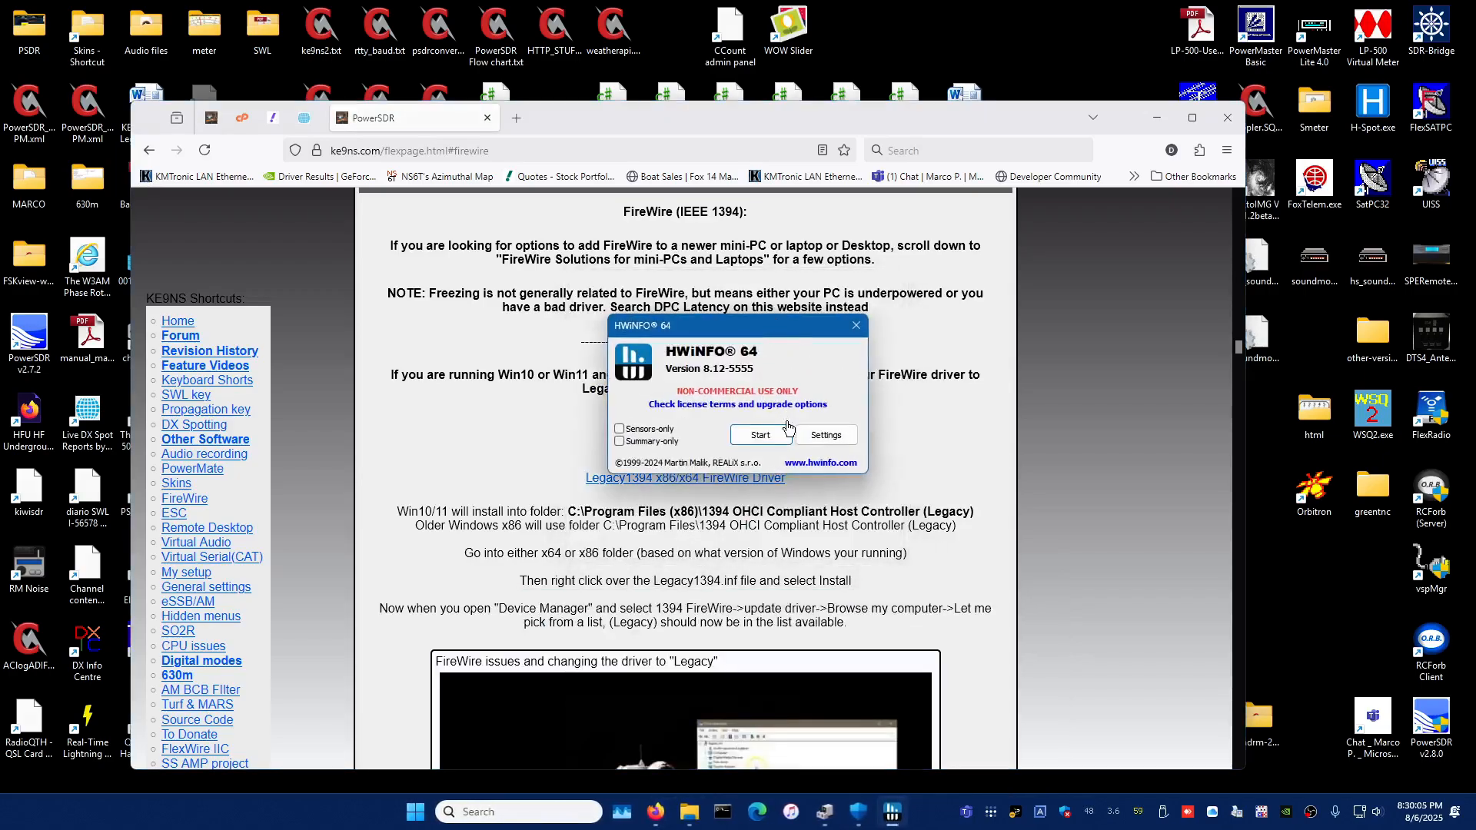
click(778, 437)
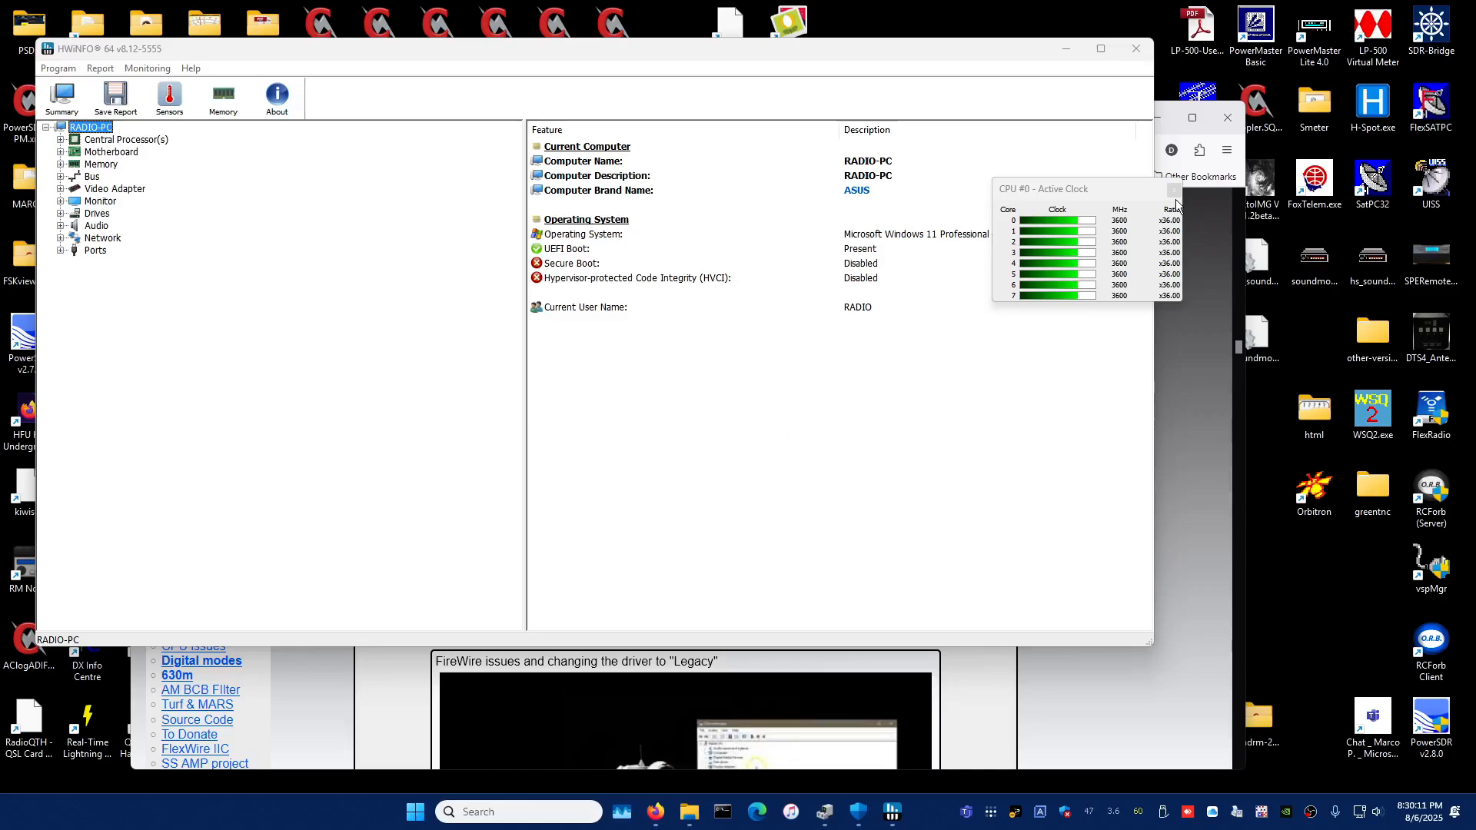
Close the CPU Active Clock window, move the System Summary off the screen, and reposition the main HWiNFO window in full view
click(1175, 192)
drag(857, 67, 799, 81)
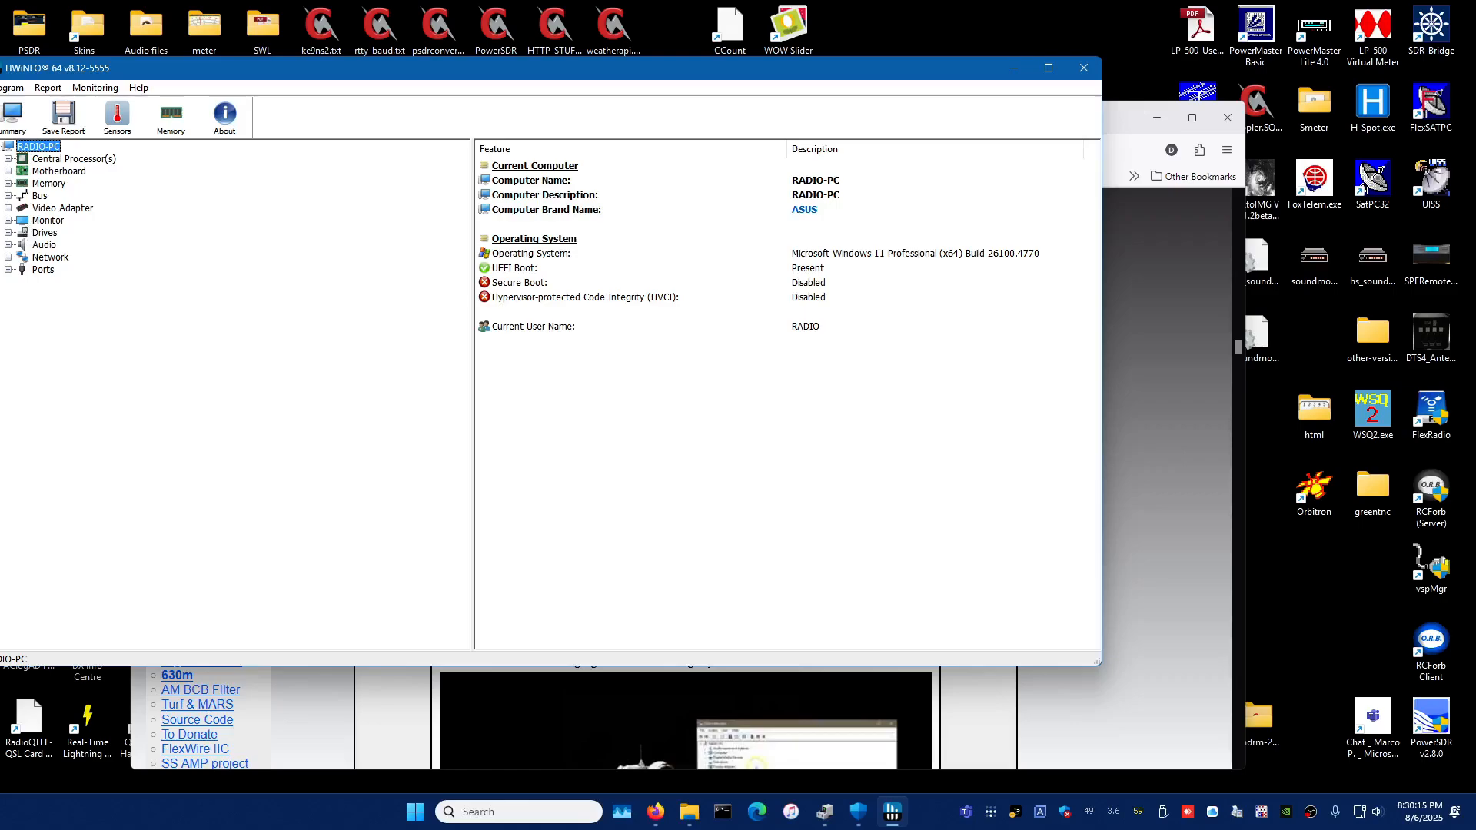
drag(763, 308, 925, 309)
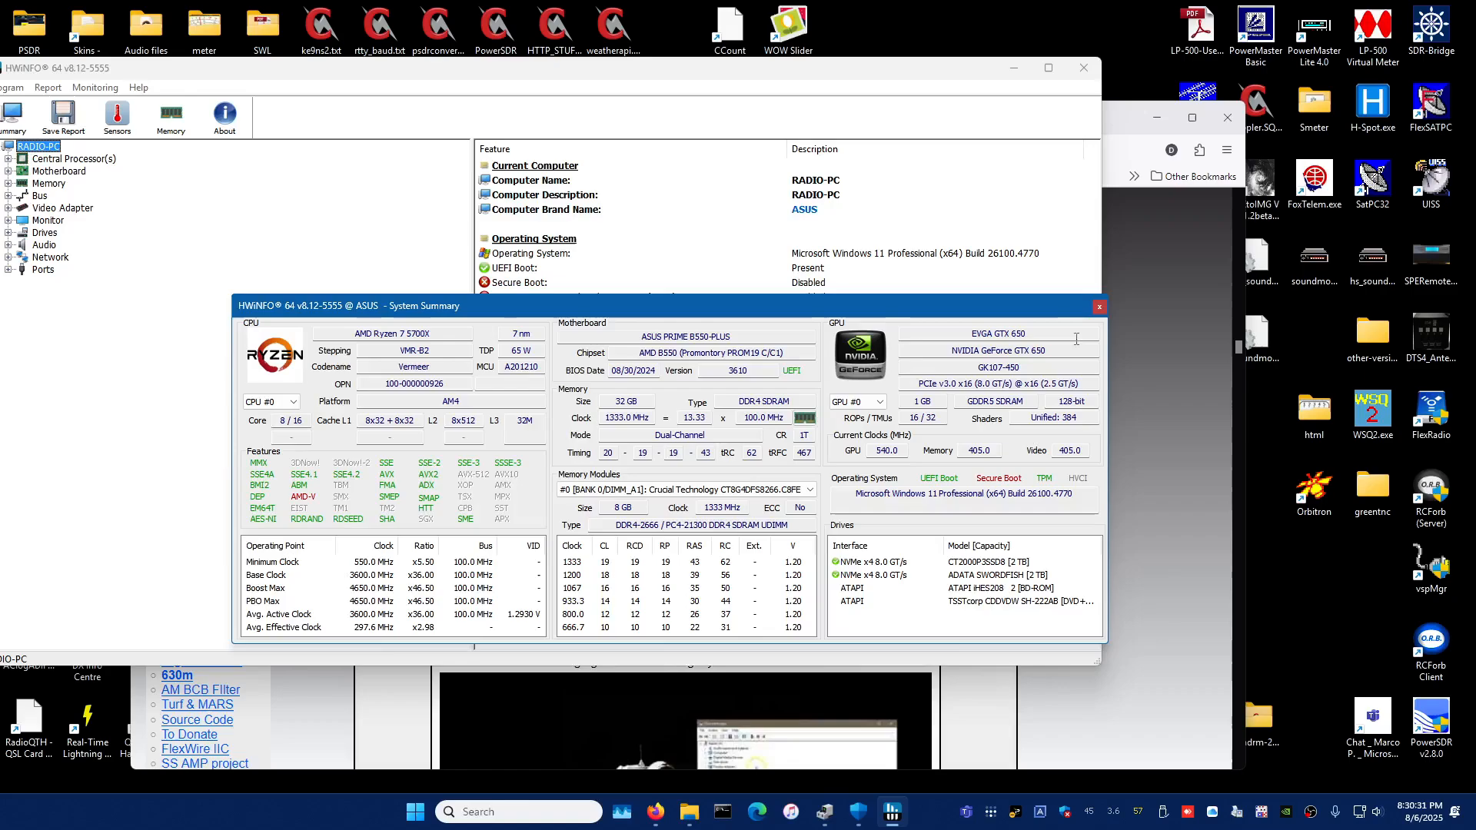
click(924, 68)
drag(899, 305, 0, 308)
drag(313, 72, 442, 112)
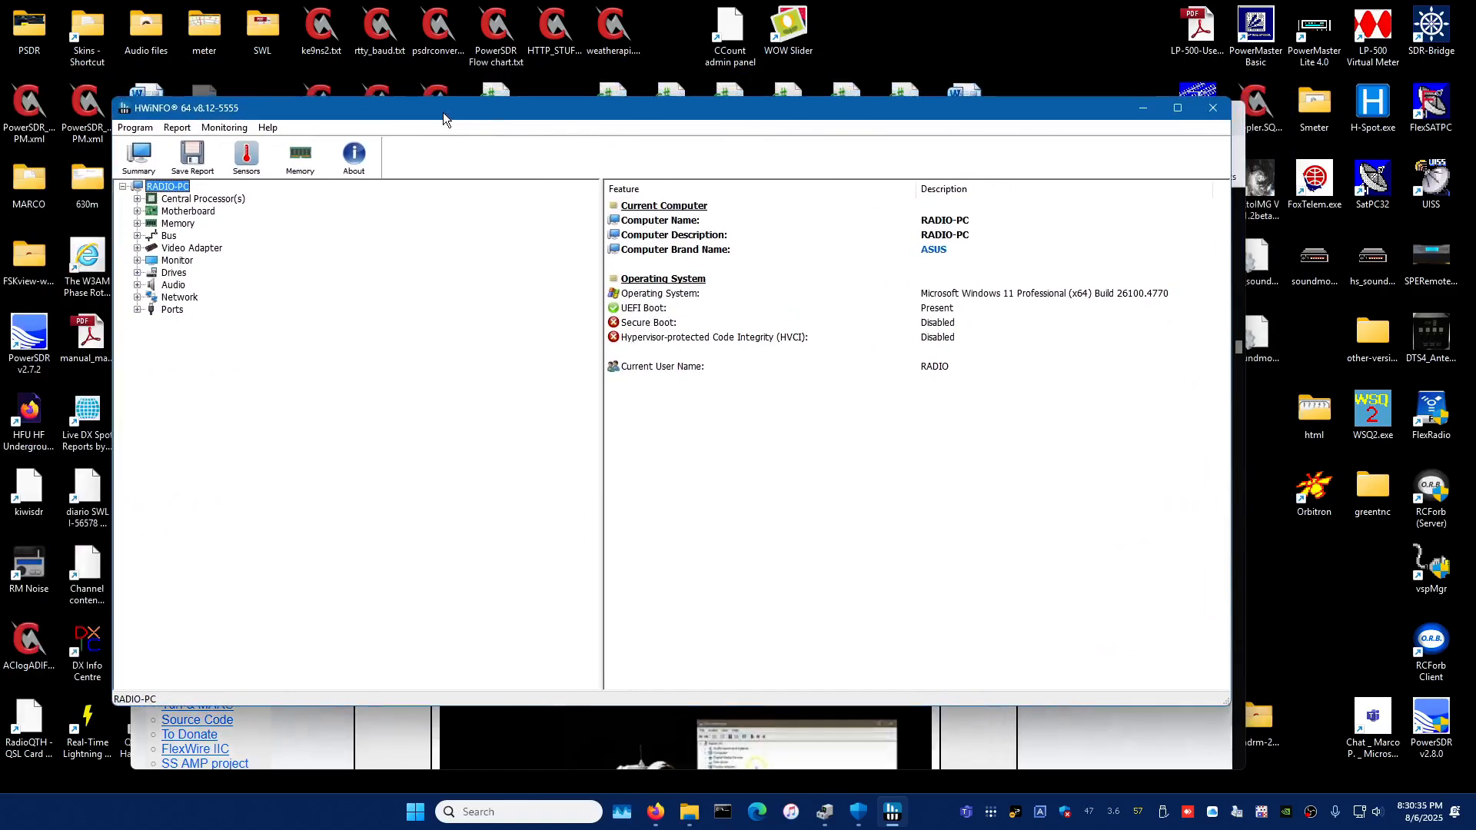
Expand Bus and PCI Bus #0 in the device tree to inspect the devices on PCI Express x4 Bus #1 and x8 Bus #2
click(137, 235)
click(152, 248)
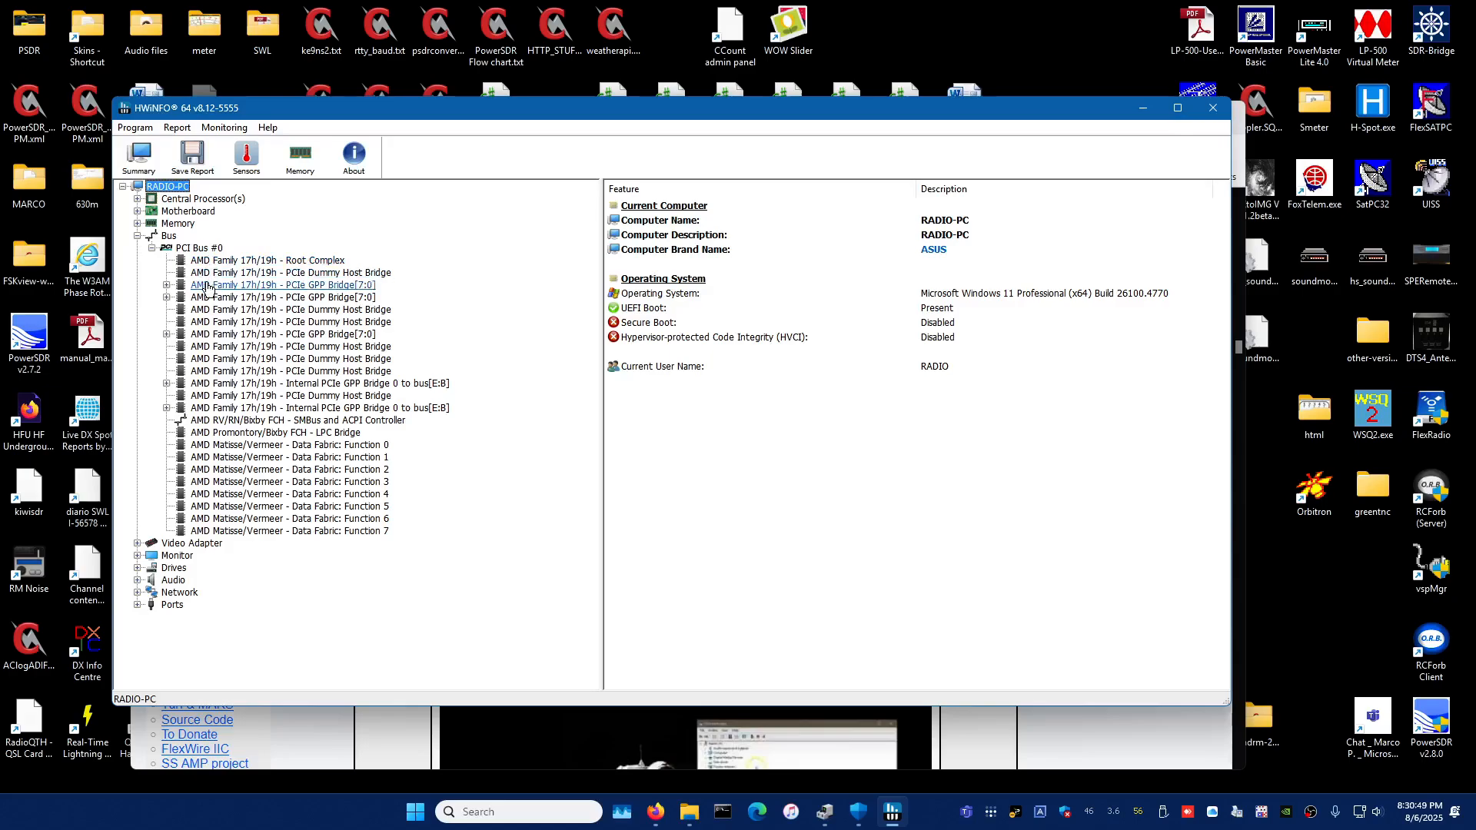
click(166, 285)
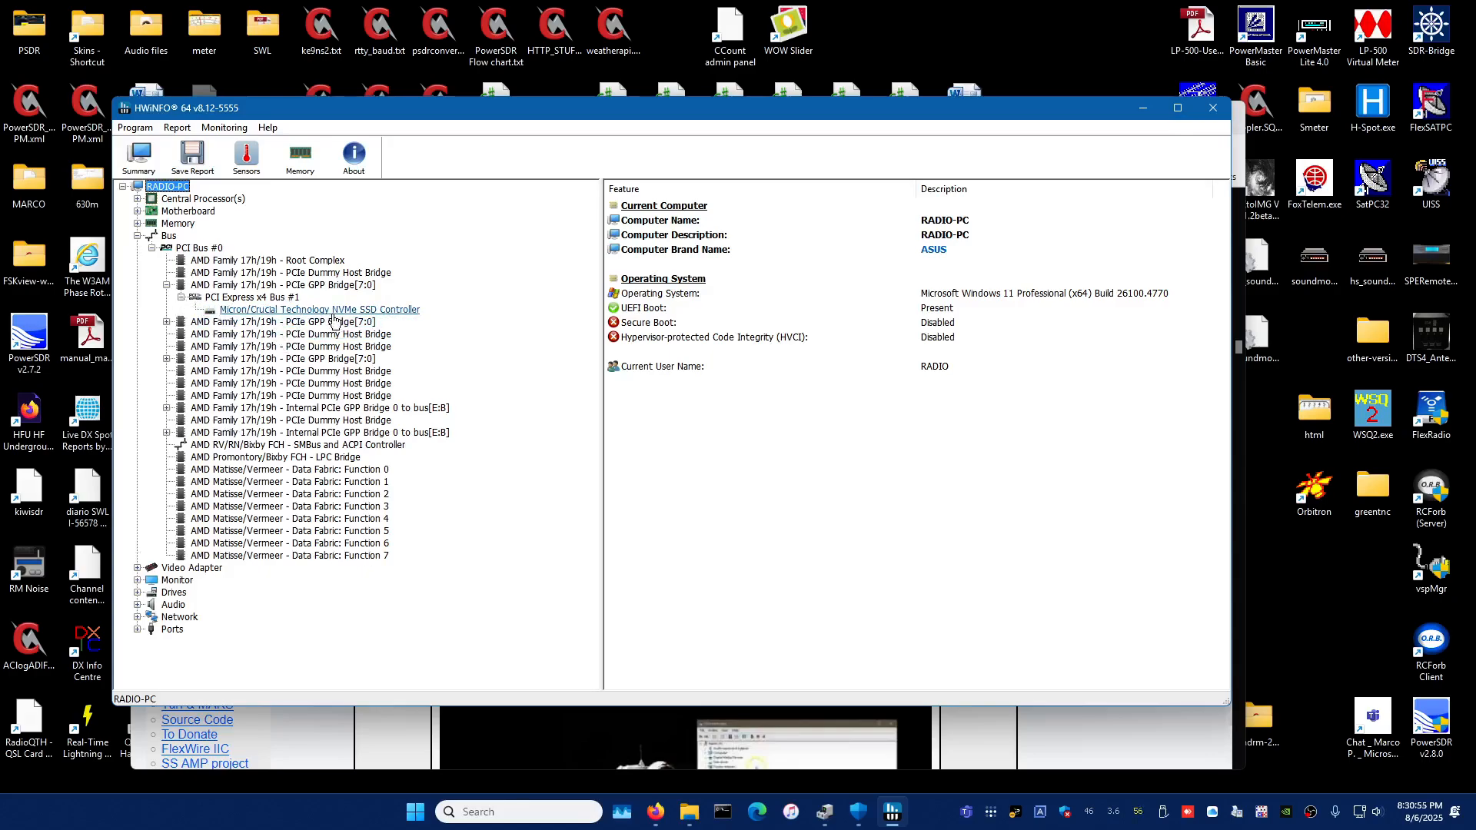
click(166, 322)
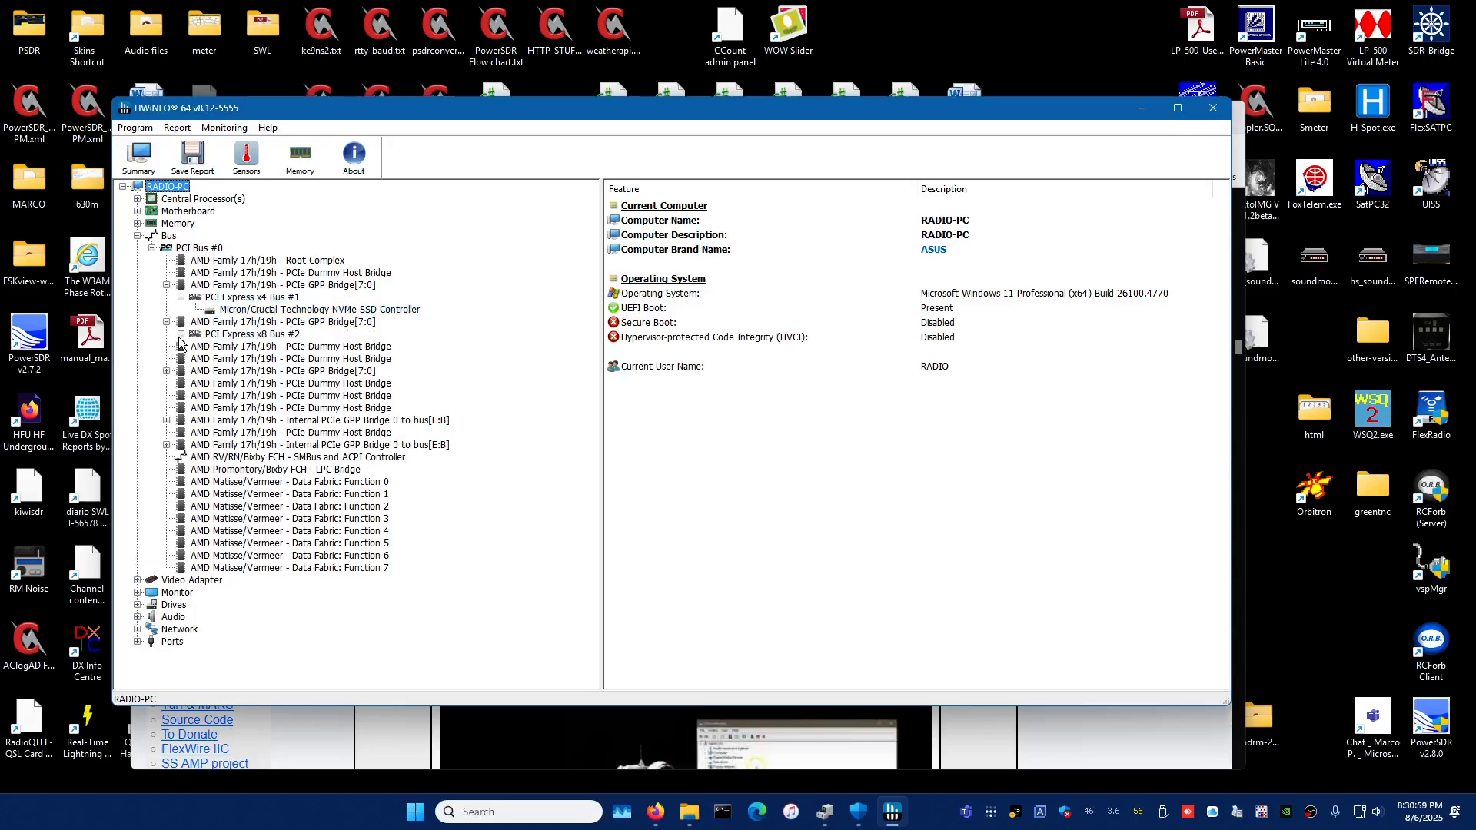
click(181, 334)
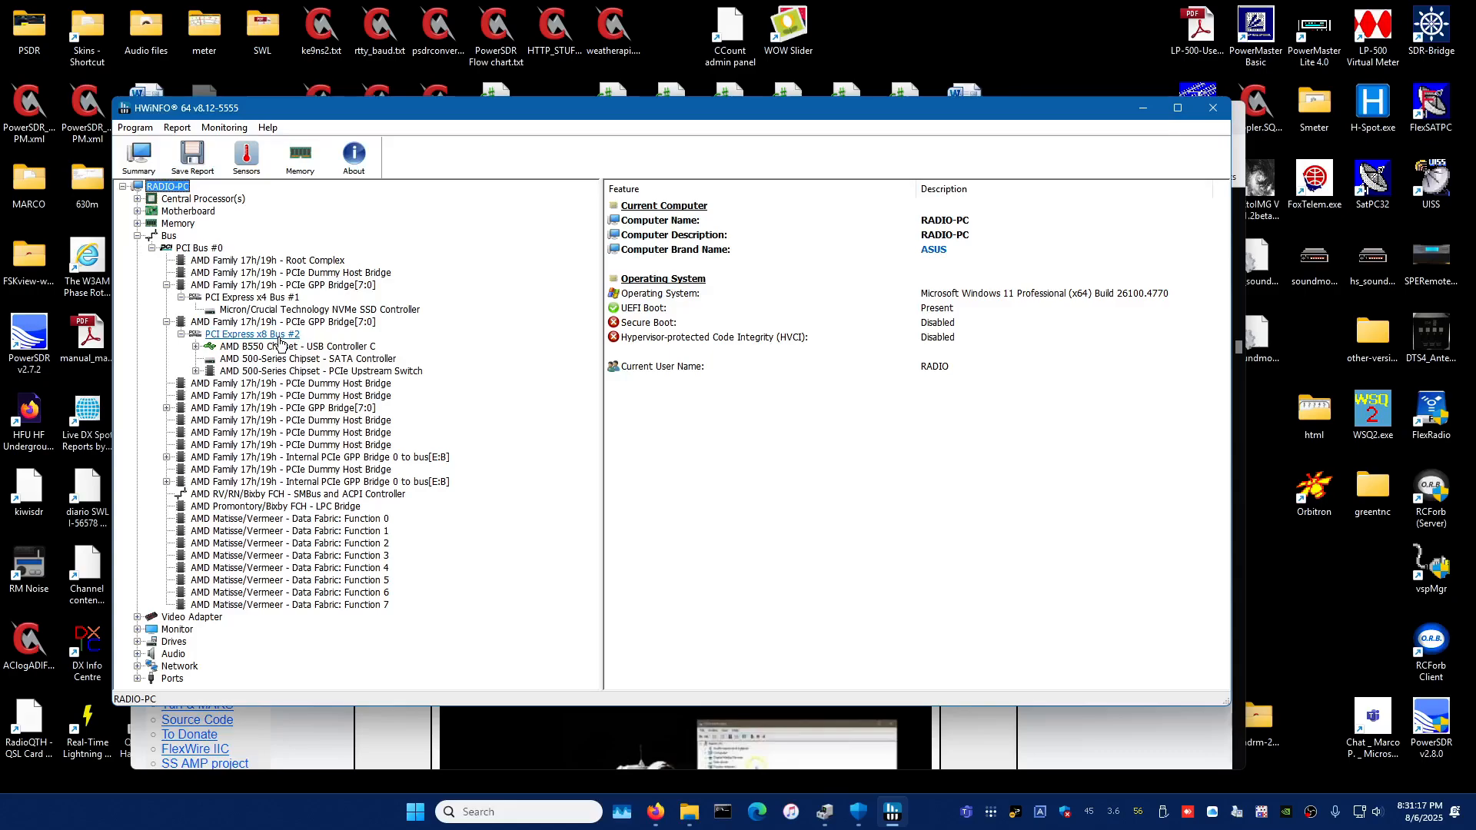
Expand the AMD 500-Series PCIe Upstream Switch through Bus #3 to examine the devices on PCI Express x4 Bus #4 and Bus #5
click(196, 371)
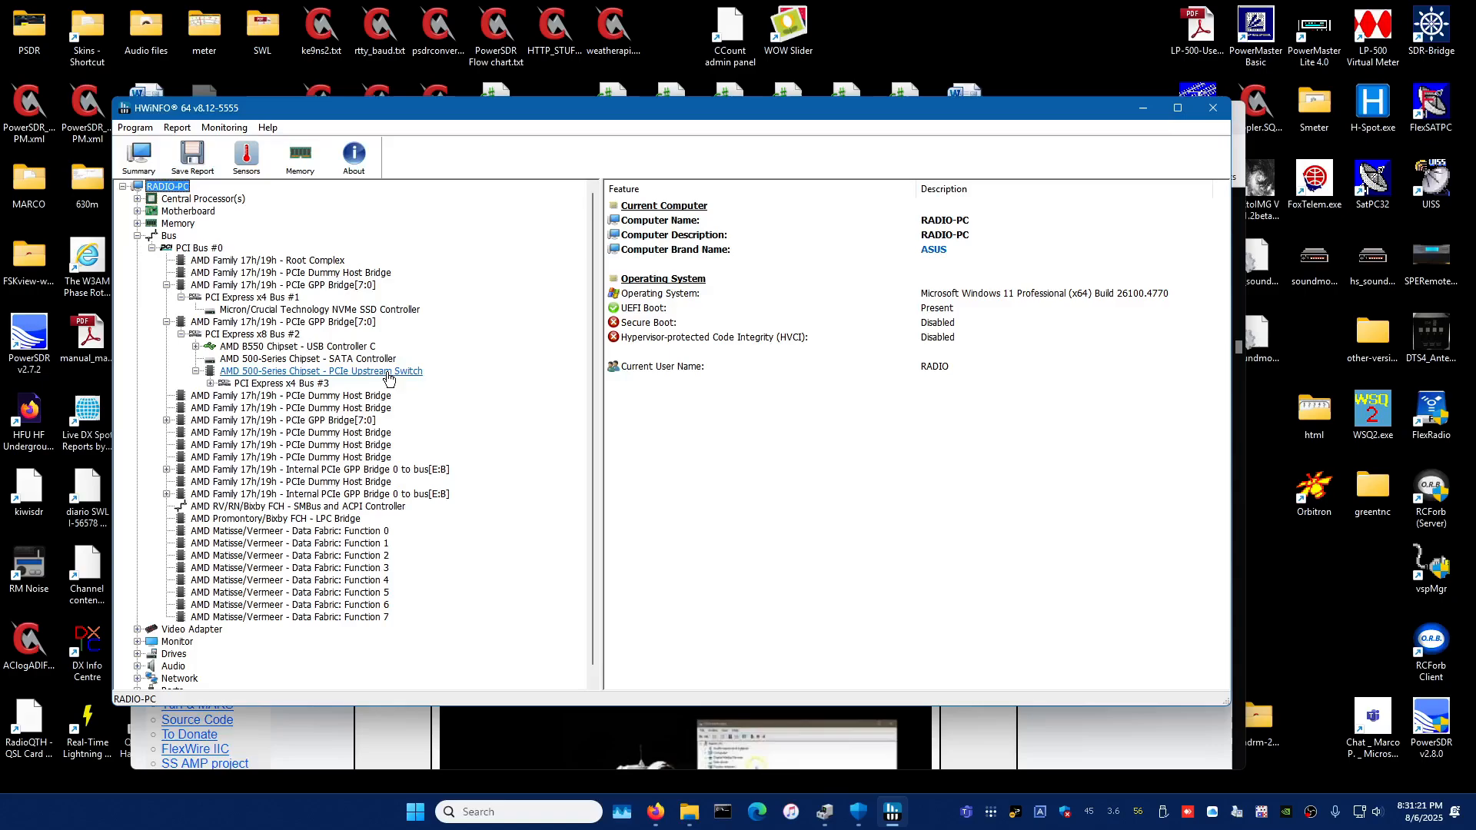
click(210, 382)
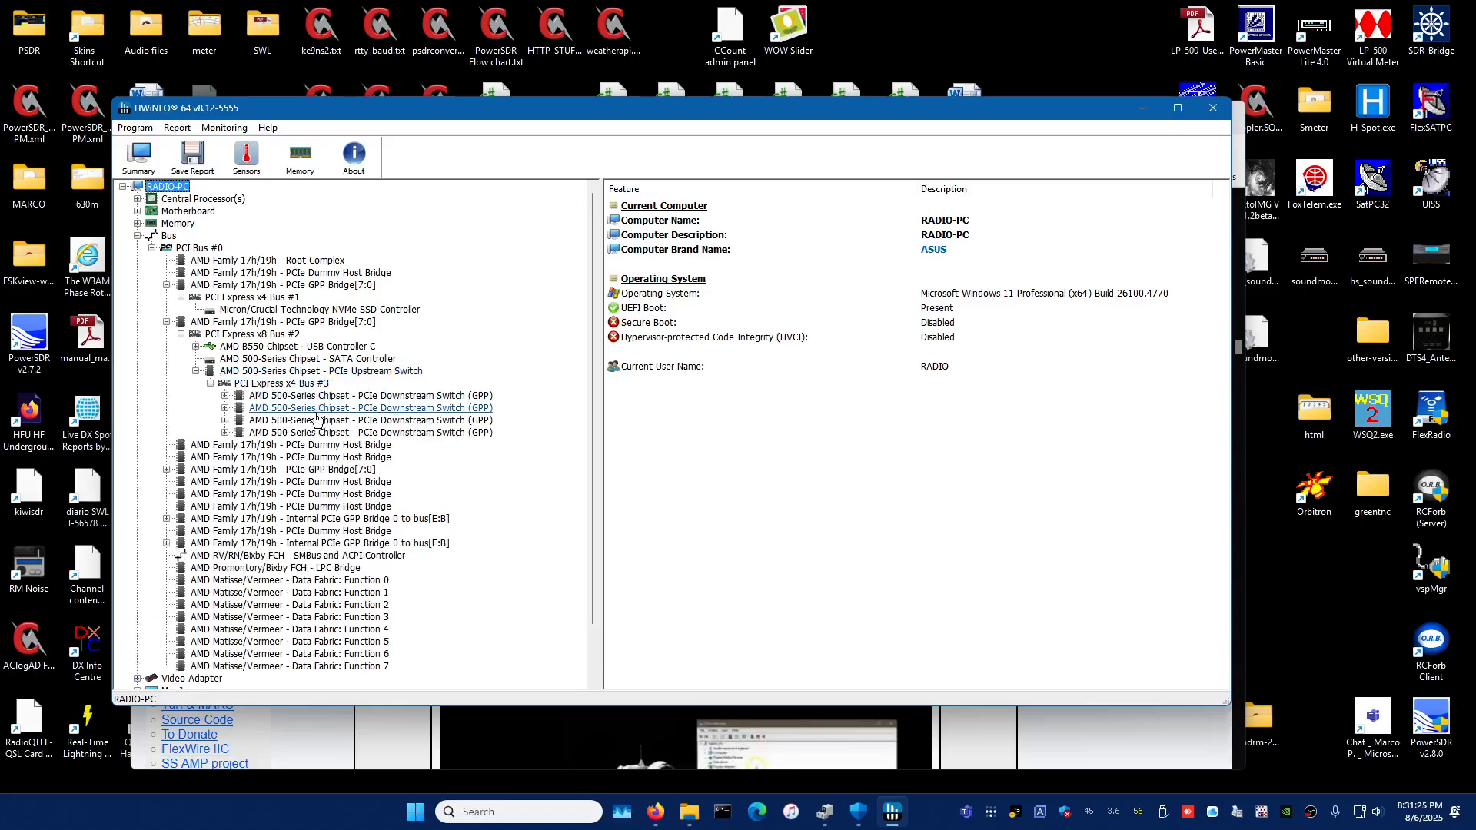
click(226, 396)
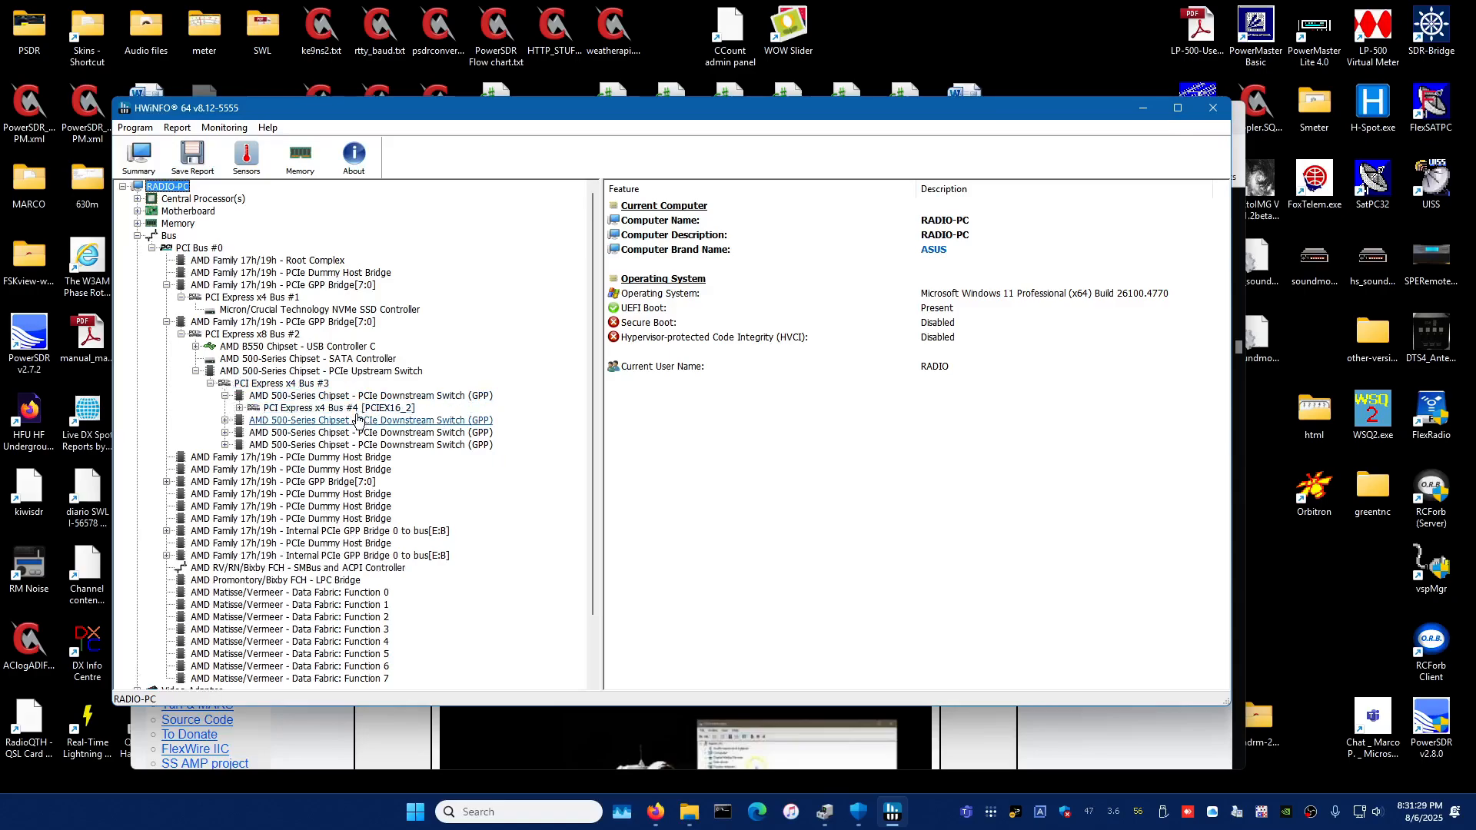
click(240, 408)
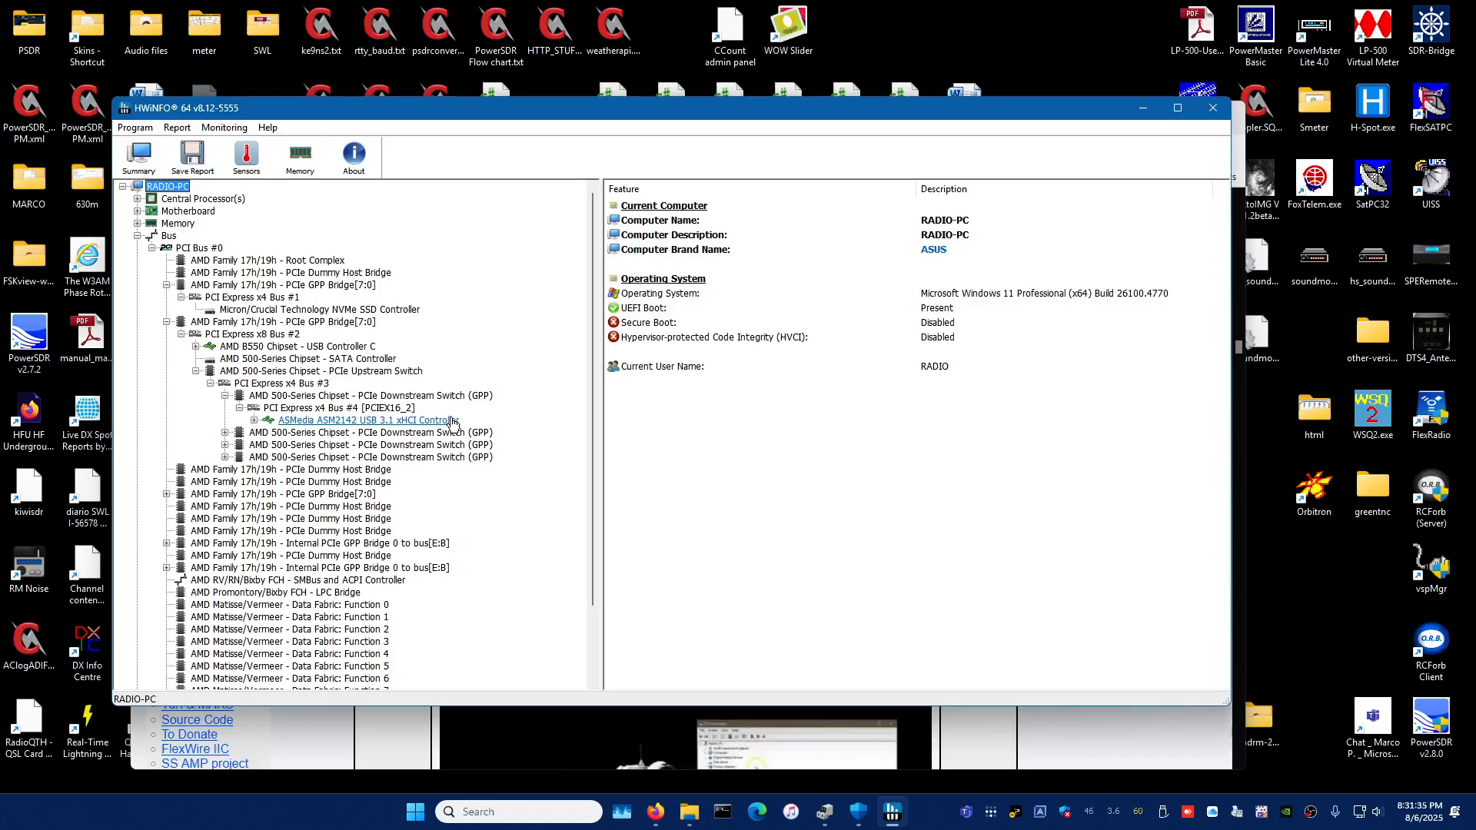
click(225, 433)
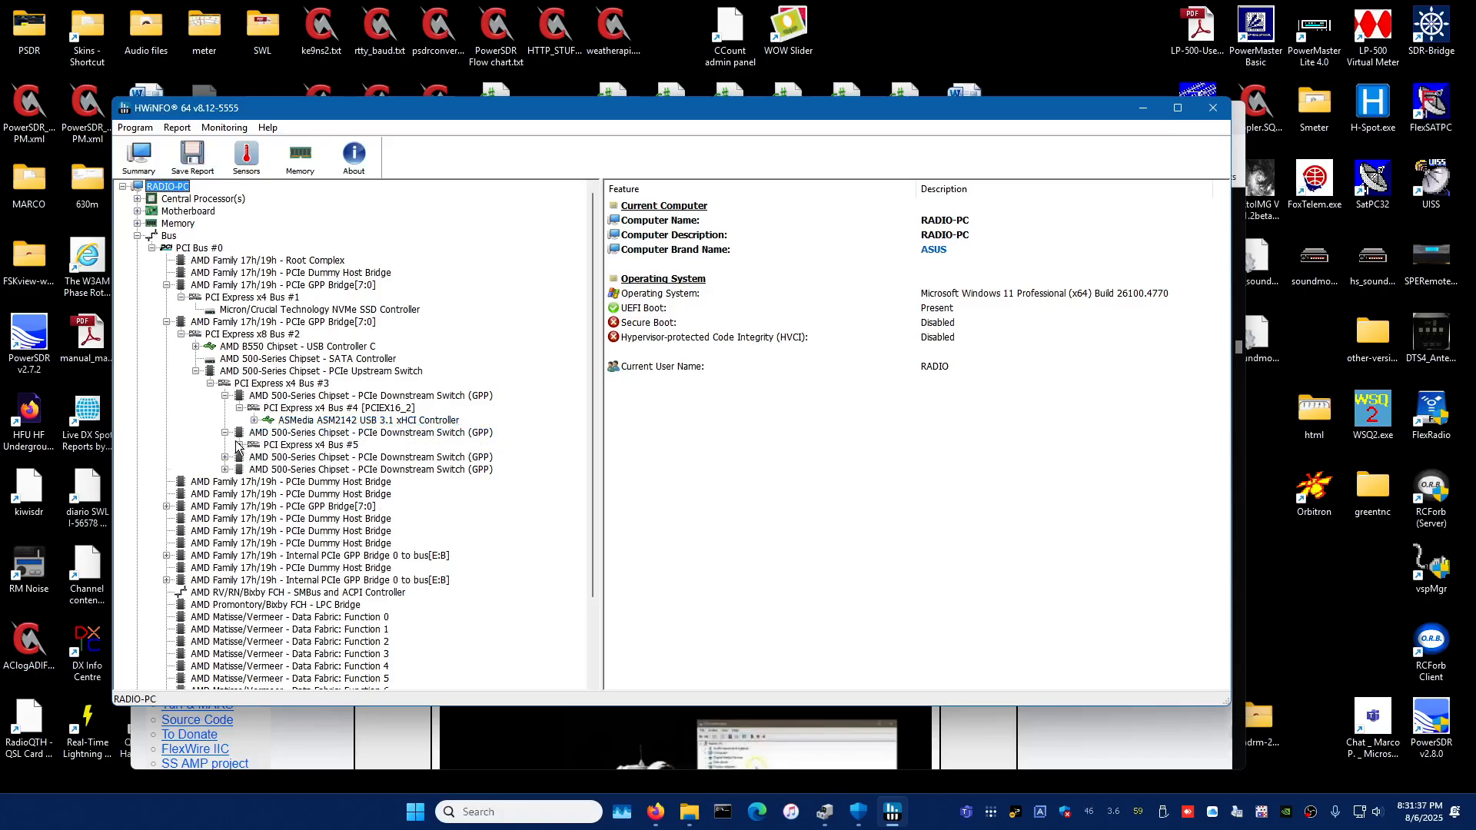
click(239, 445)
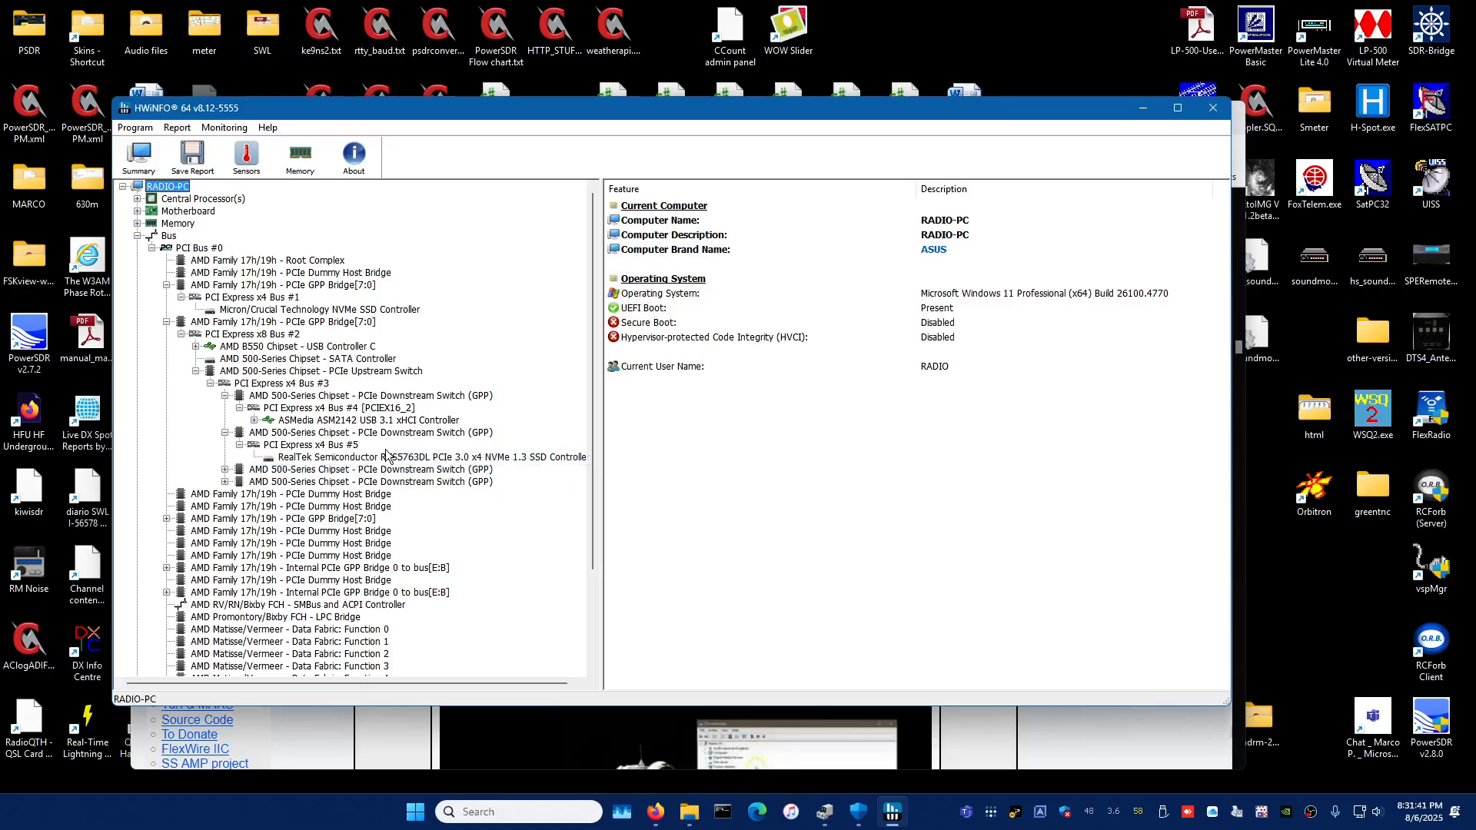
scroll(387, 461, down, 1)
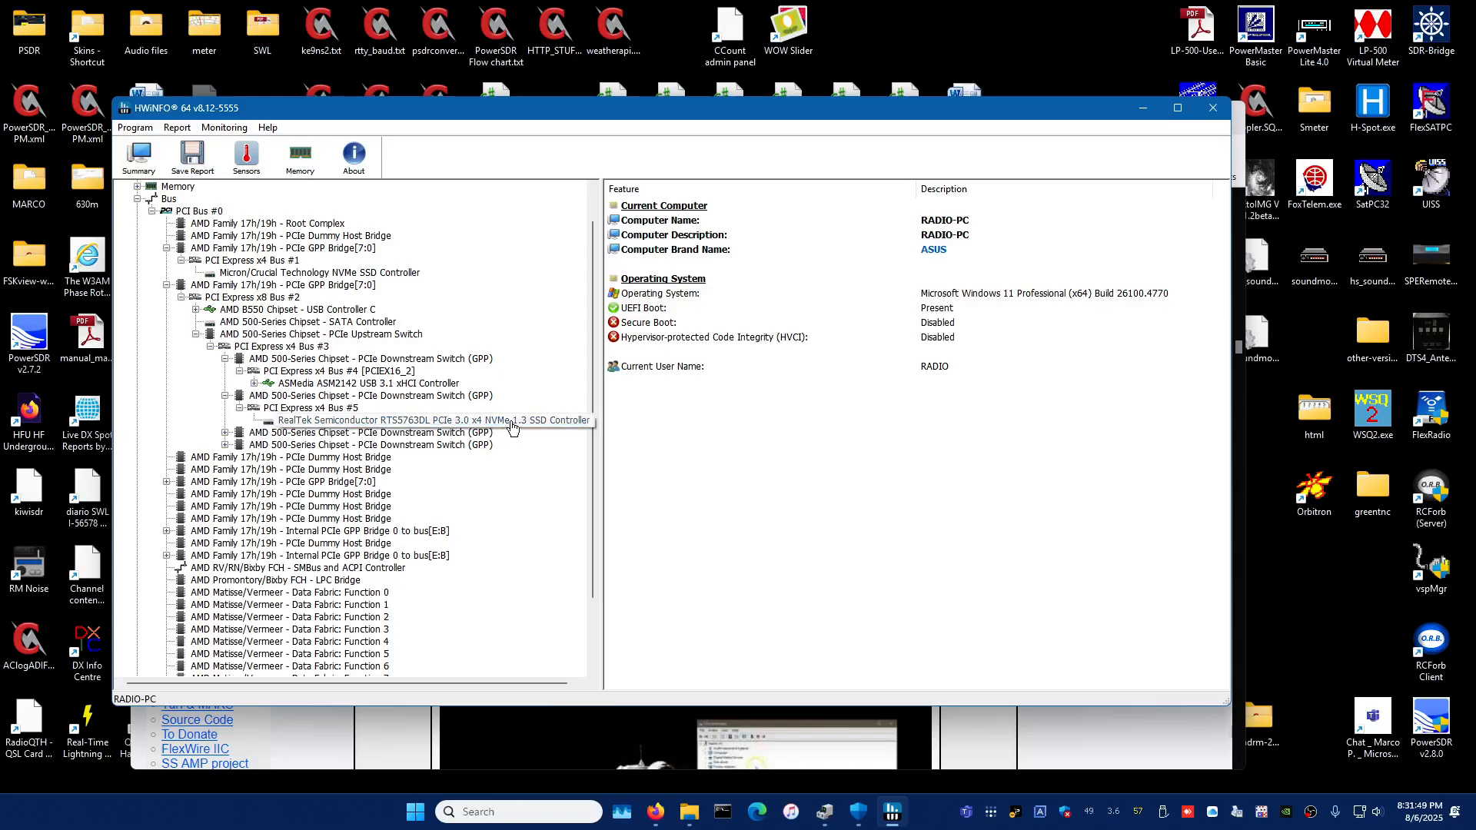
Trace PCI Express x1 Bus #6 [PCIEX1_1] through the Texas Instruments XIO2213A bridge and 1394b OHCI controller to the attached FireWire device
click(225, 433)
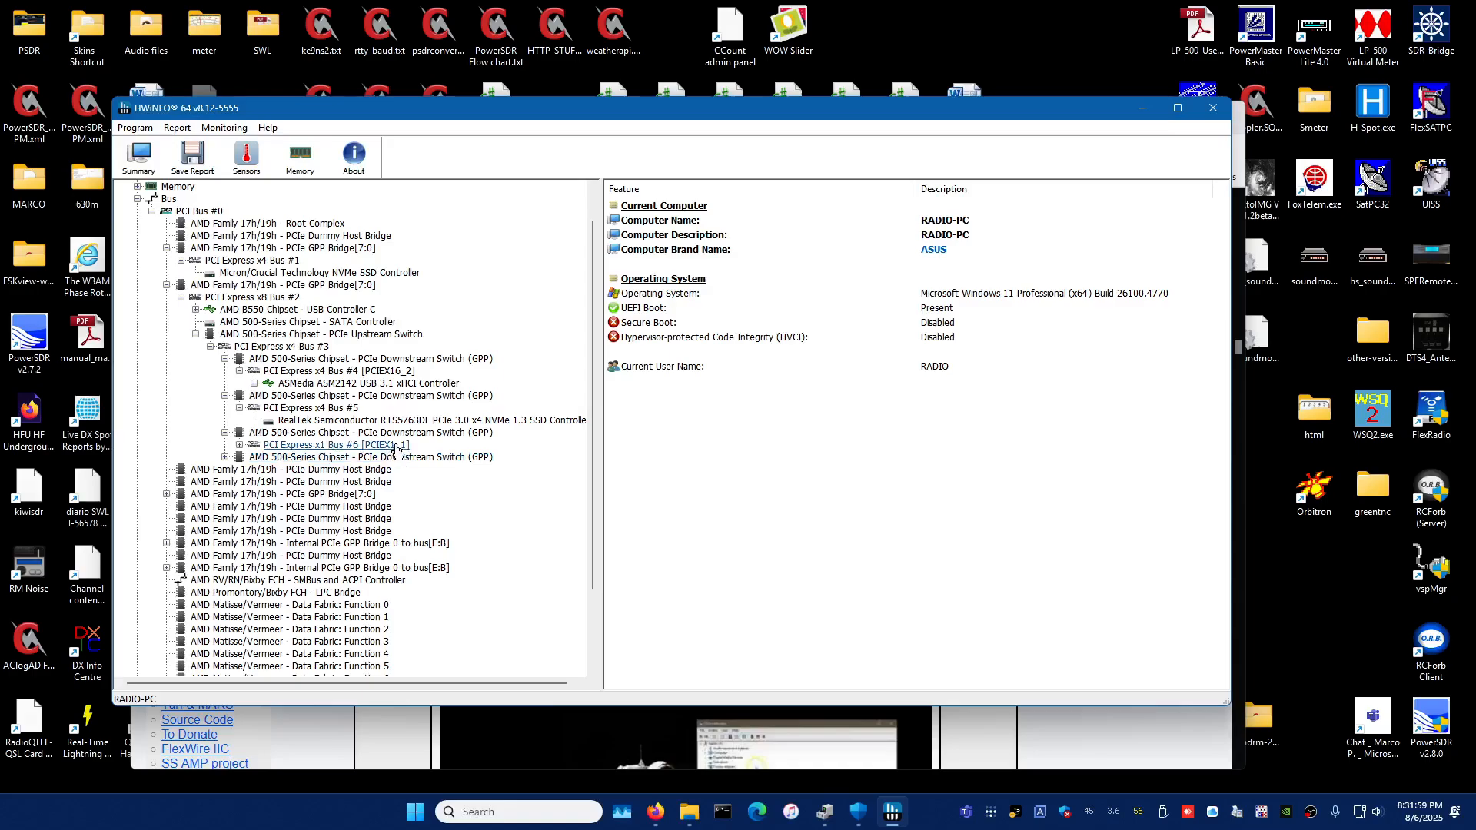
click(239, 445)
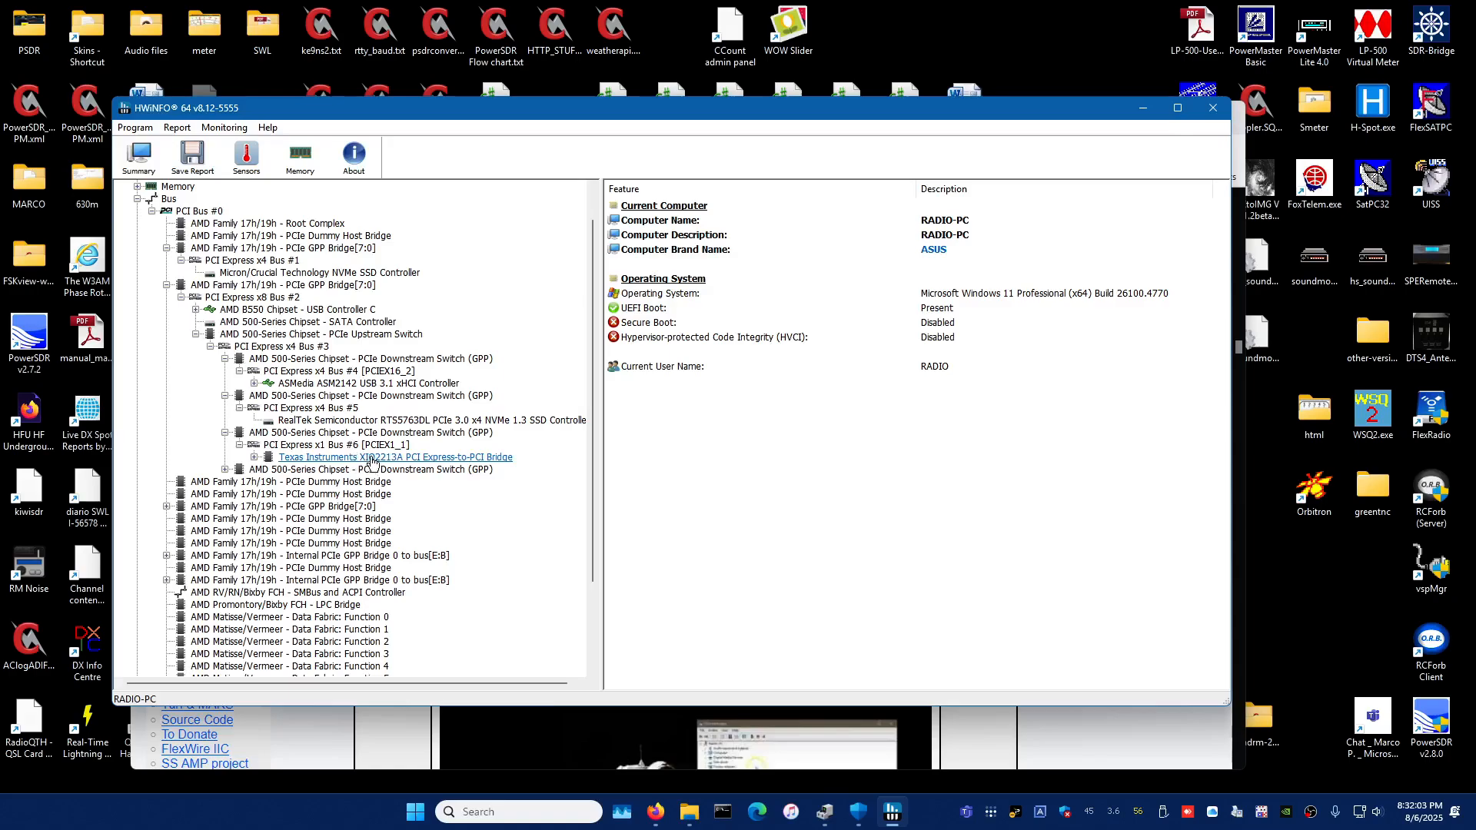
click(255, 458)
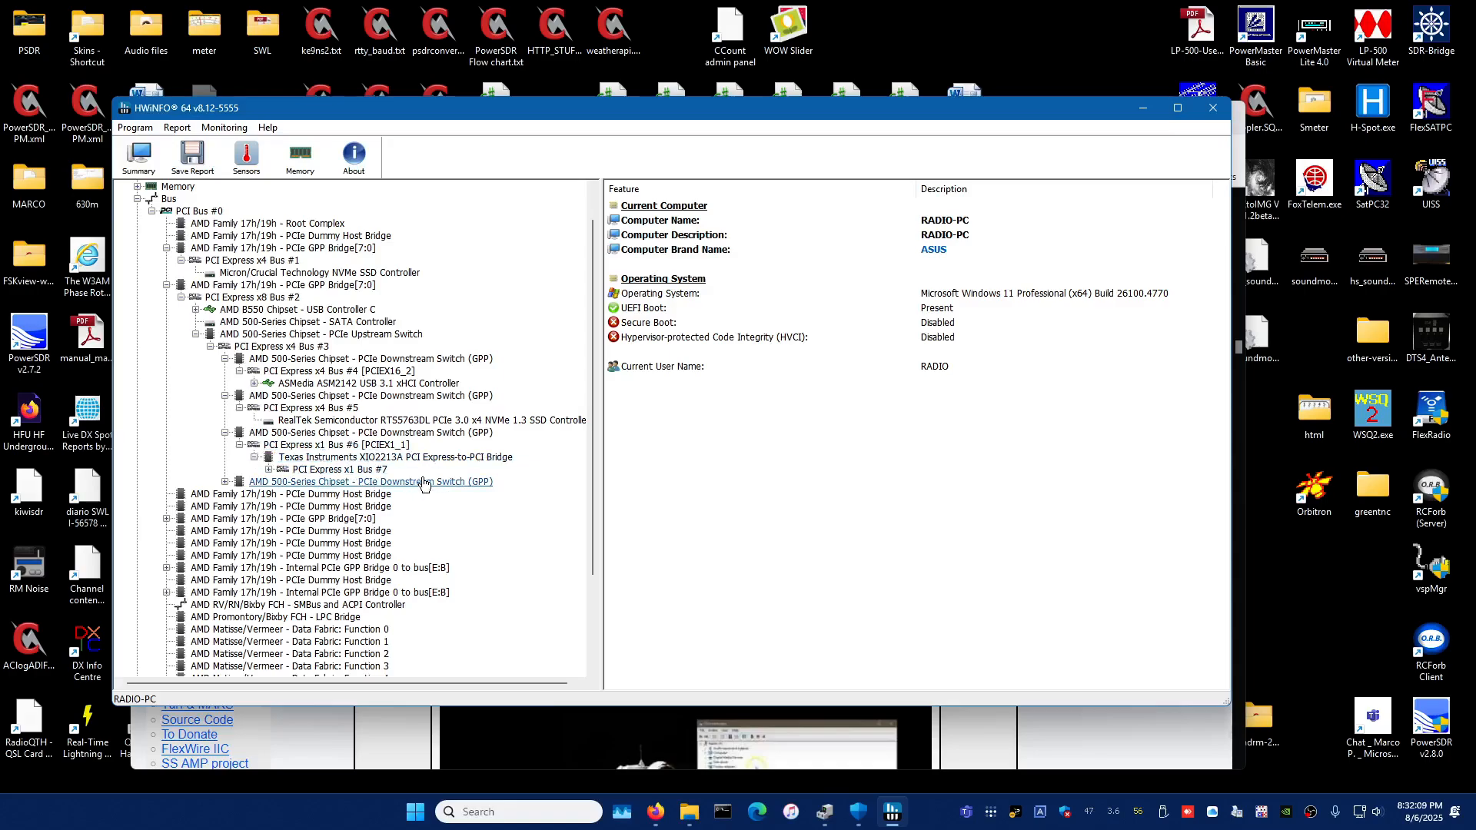
scroll(424, 483, down, 1)
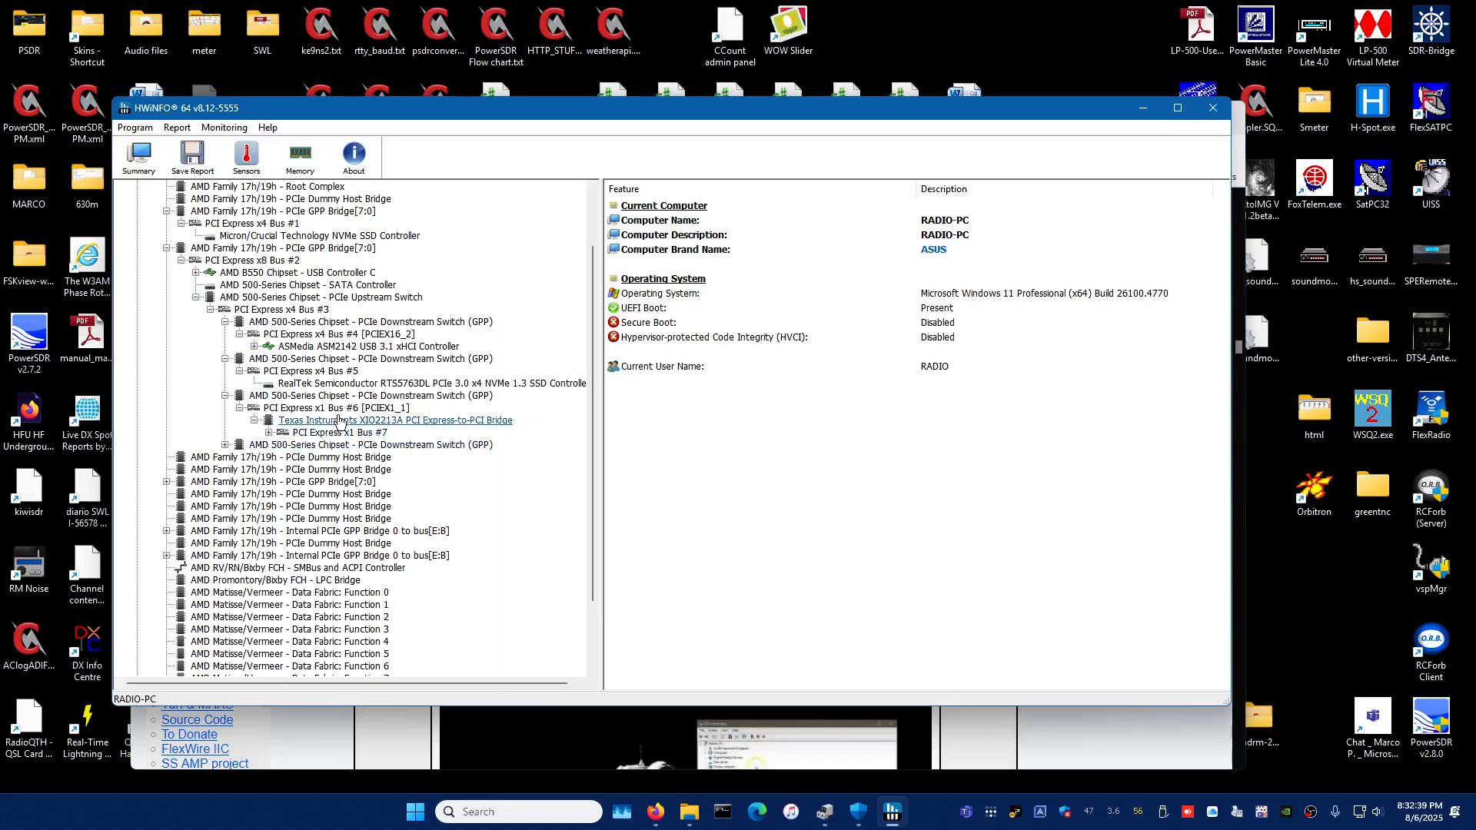
click(269, 433)
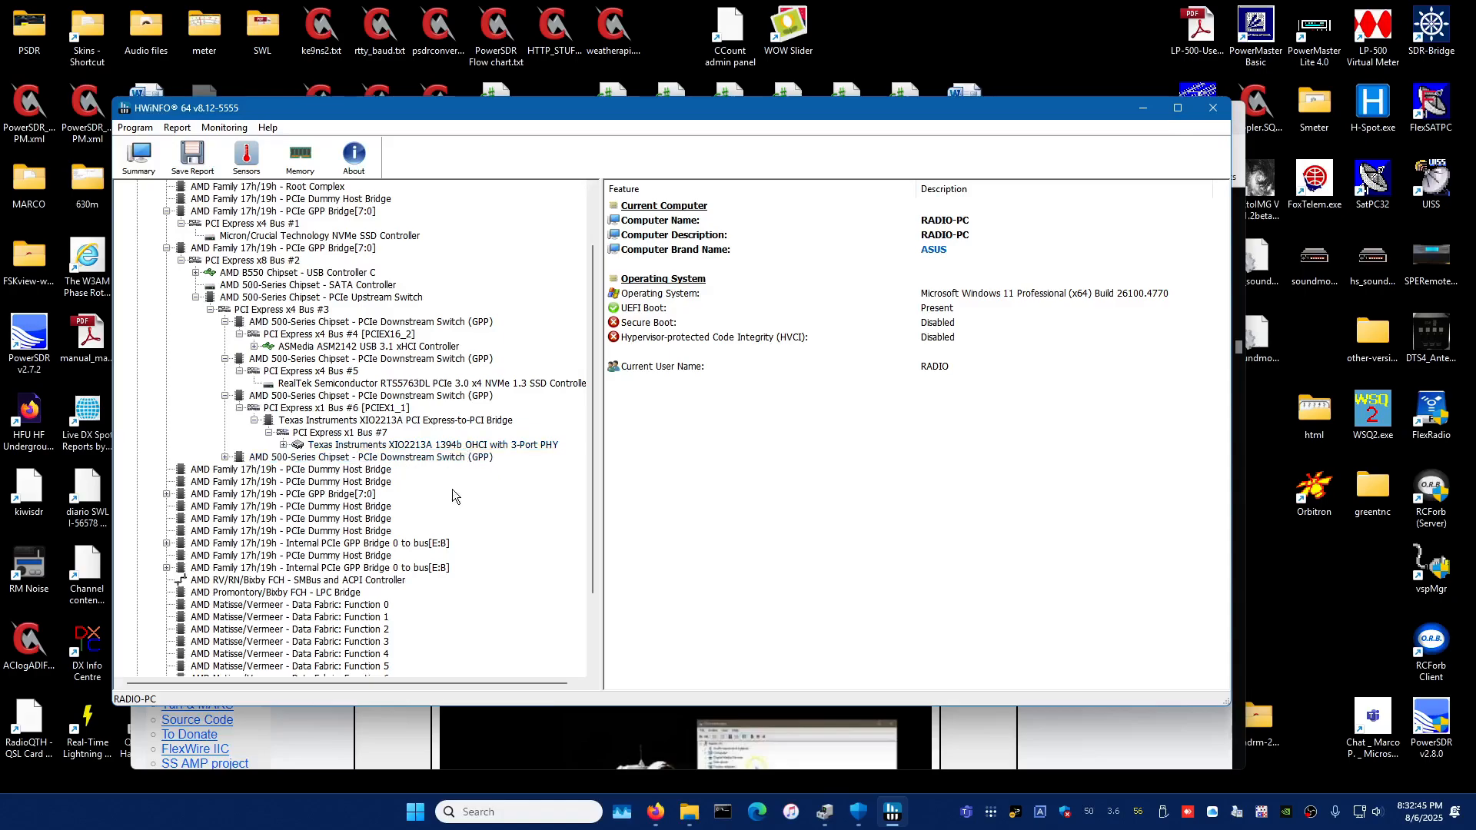
click(283, 445)
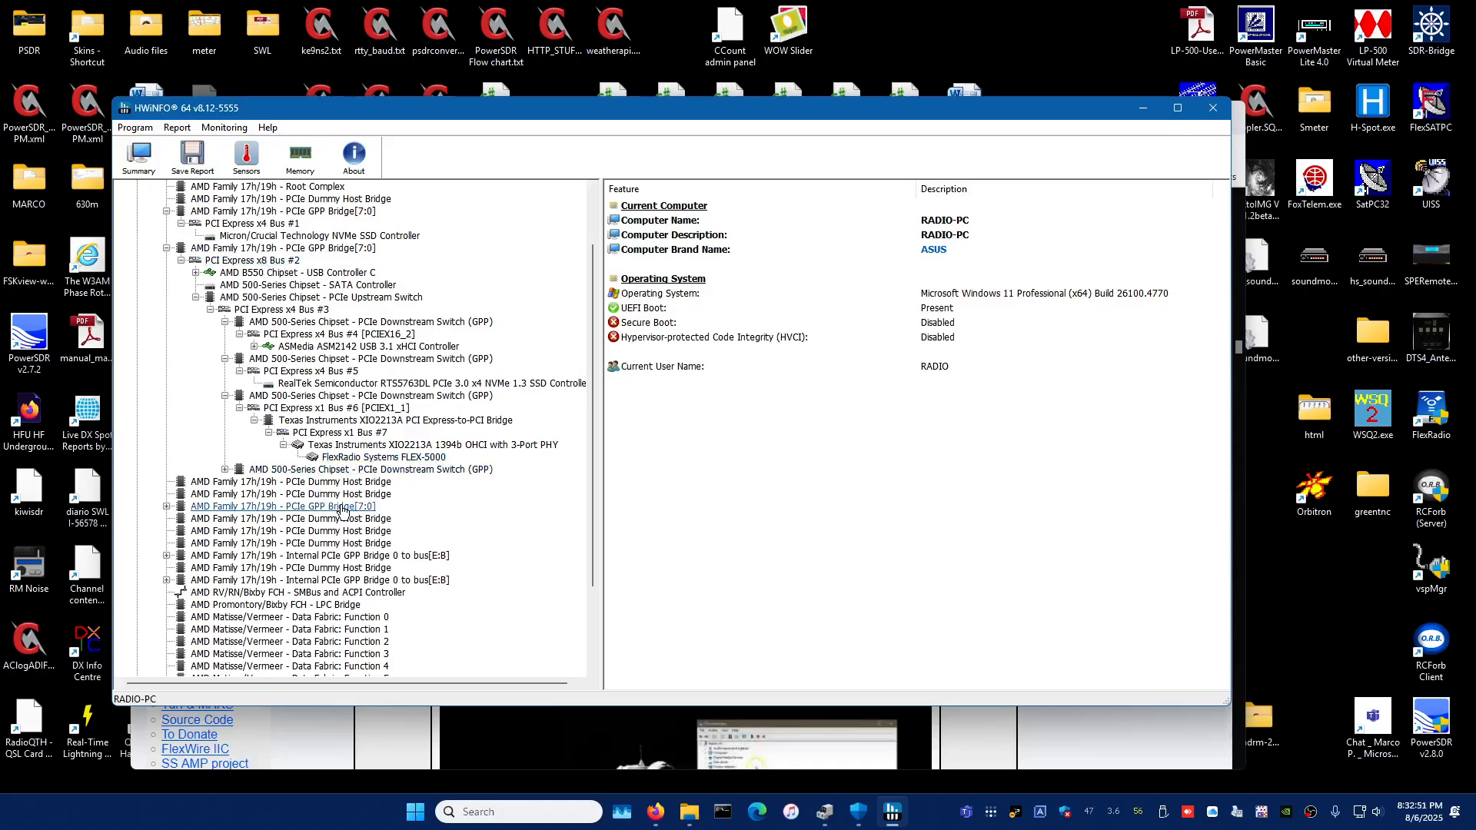
Review the driver information of the FlexRadio Systems FLEX-5000 and the Texas Instruments XIO2213A 1394b OHCI controller, then minimize HWiNFO
click(355, 459)
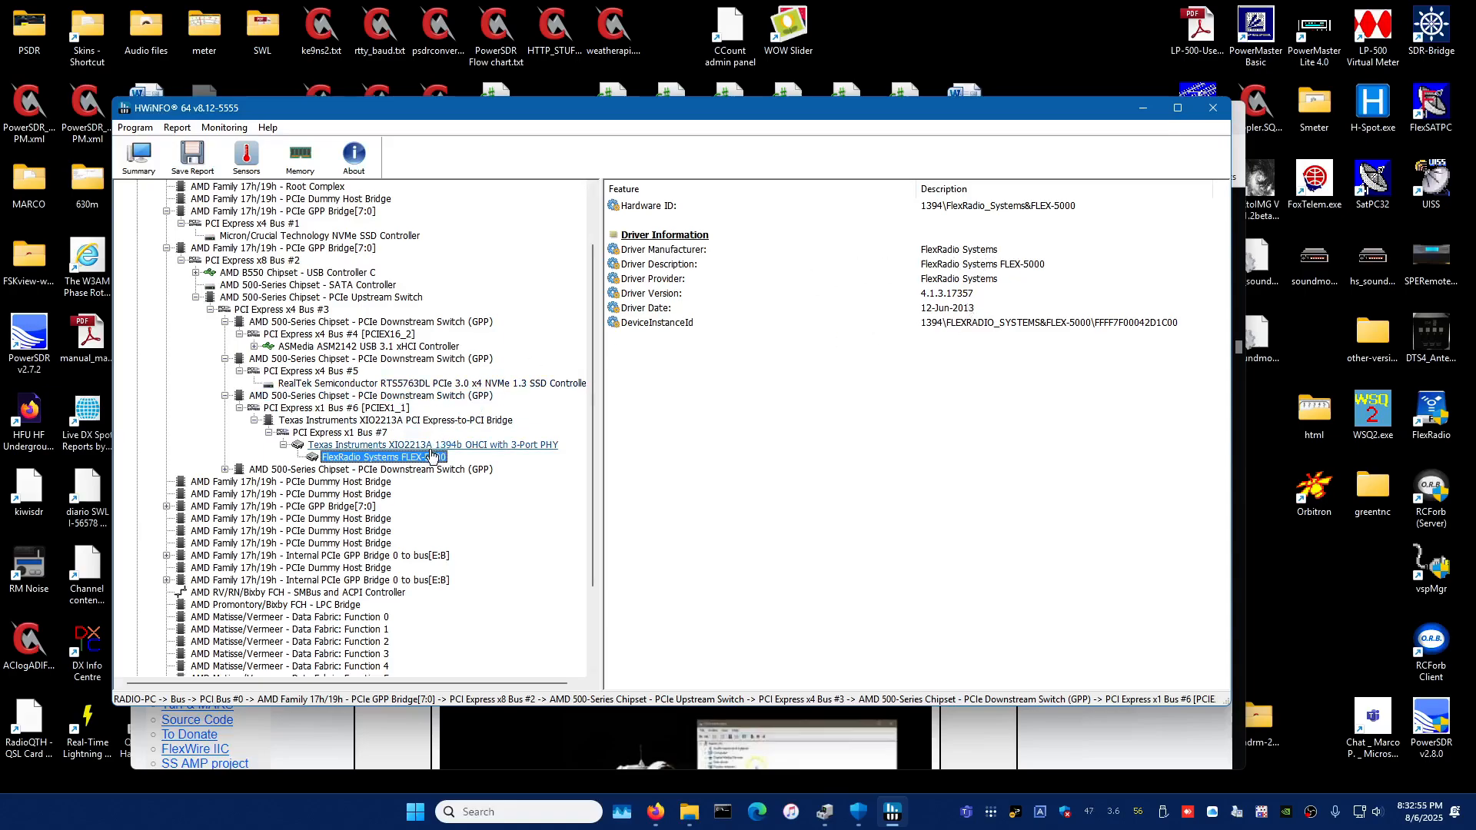
click(409, 450)
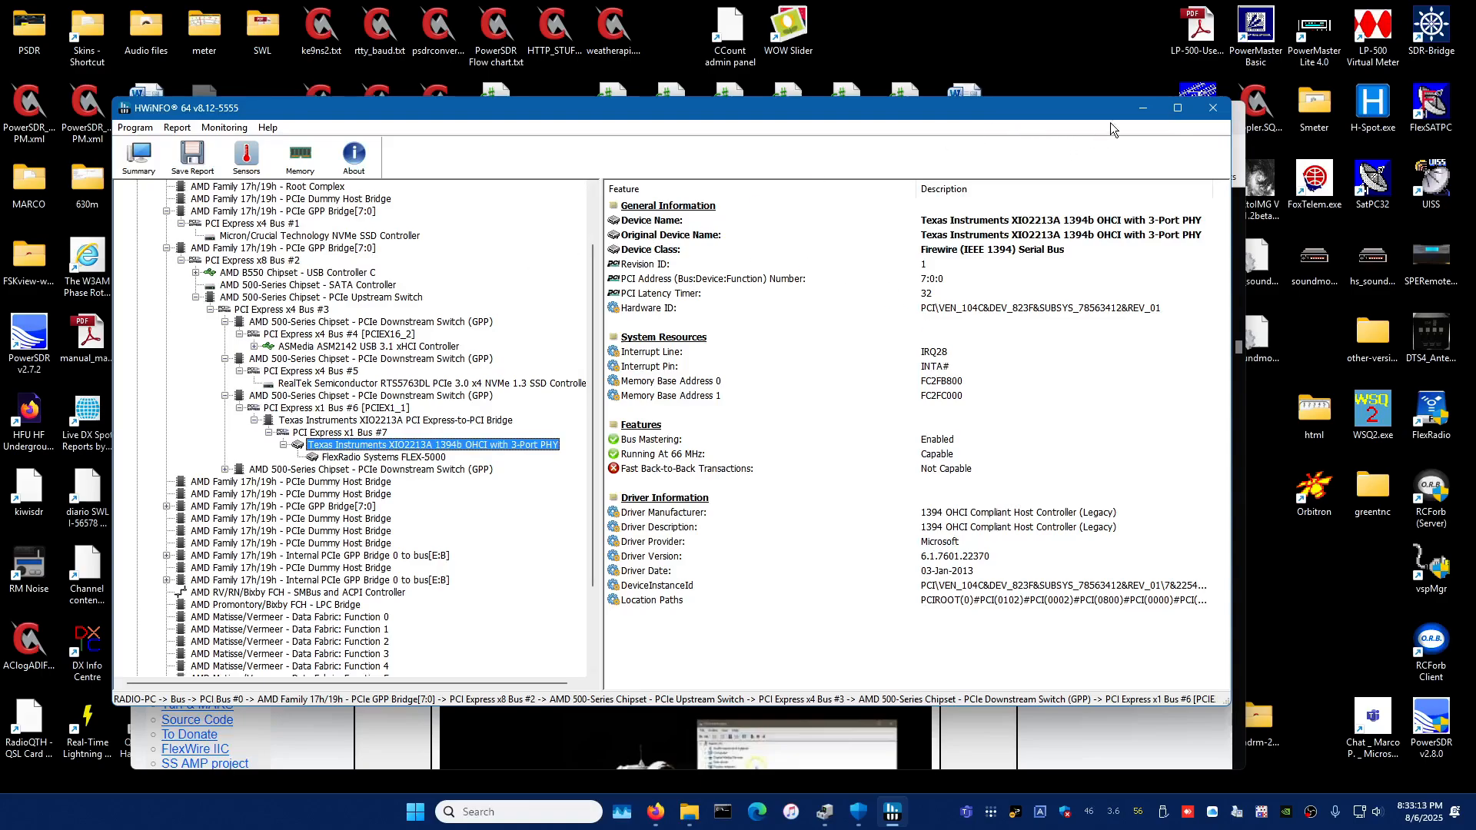
click(1142, 115)
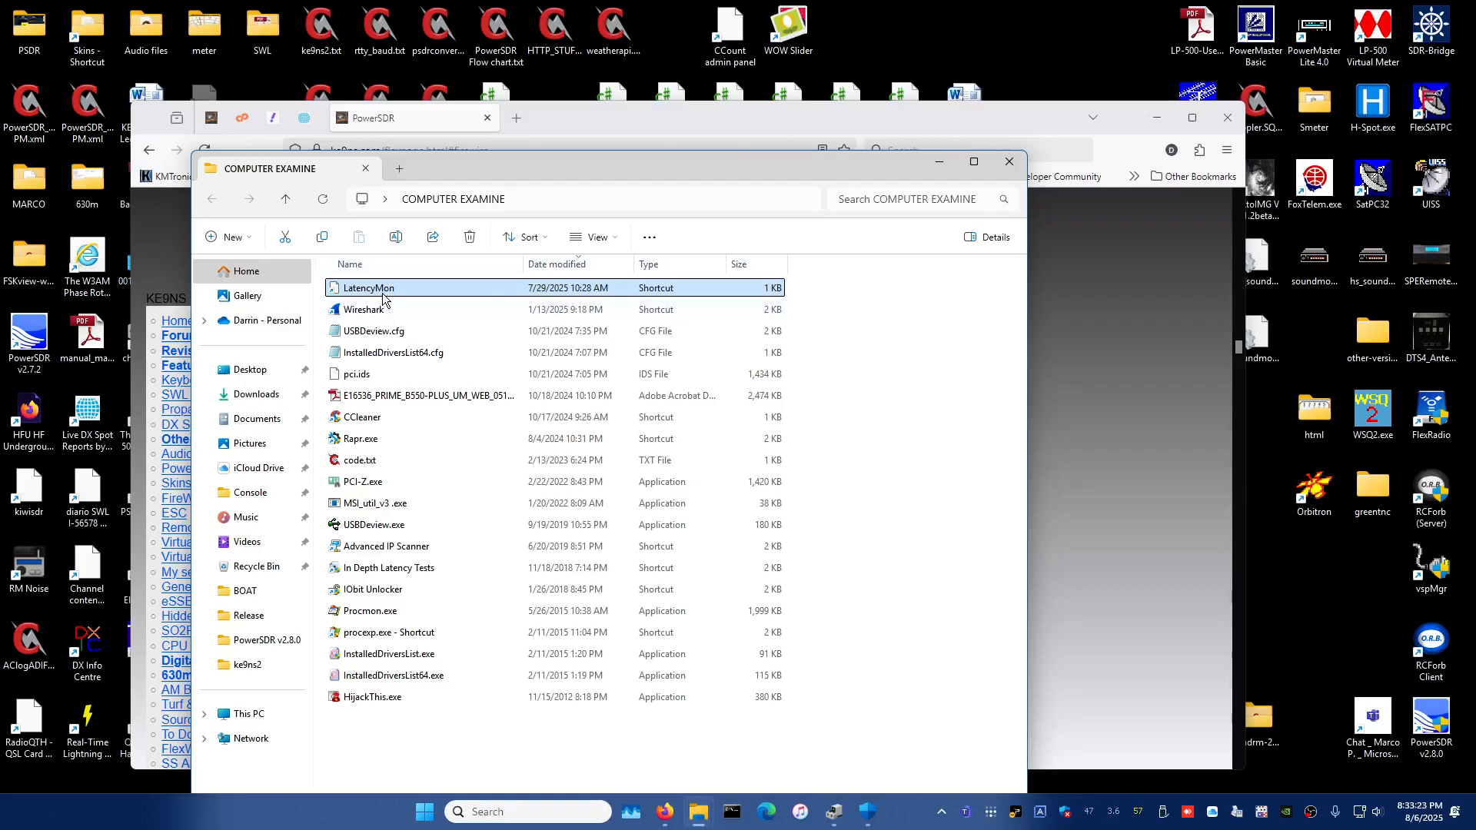
Launch LatencyMon with administrator permission and start analyzing the system's latency
double_click(380, 300)
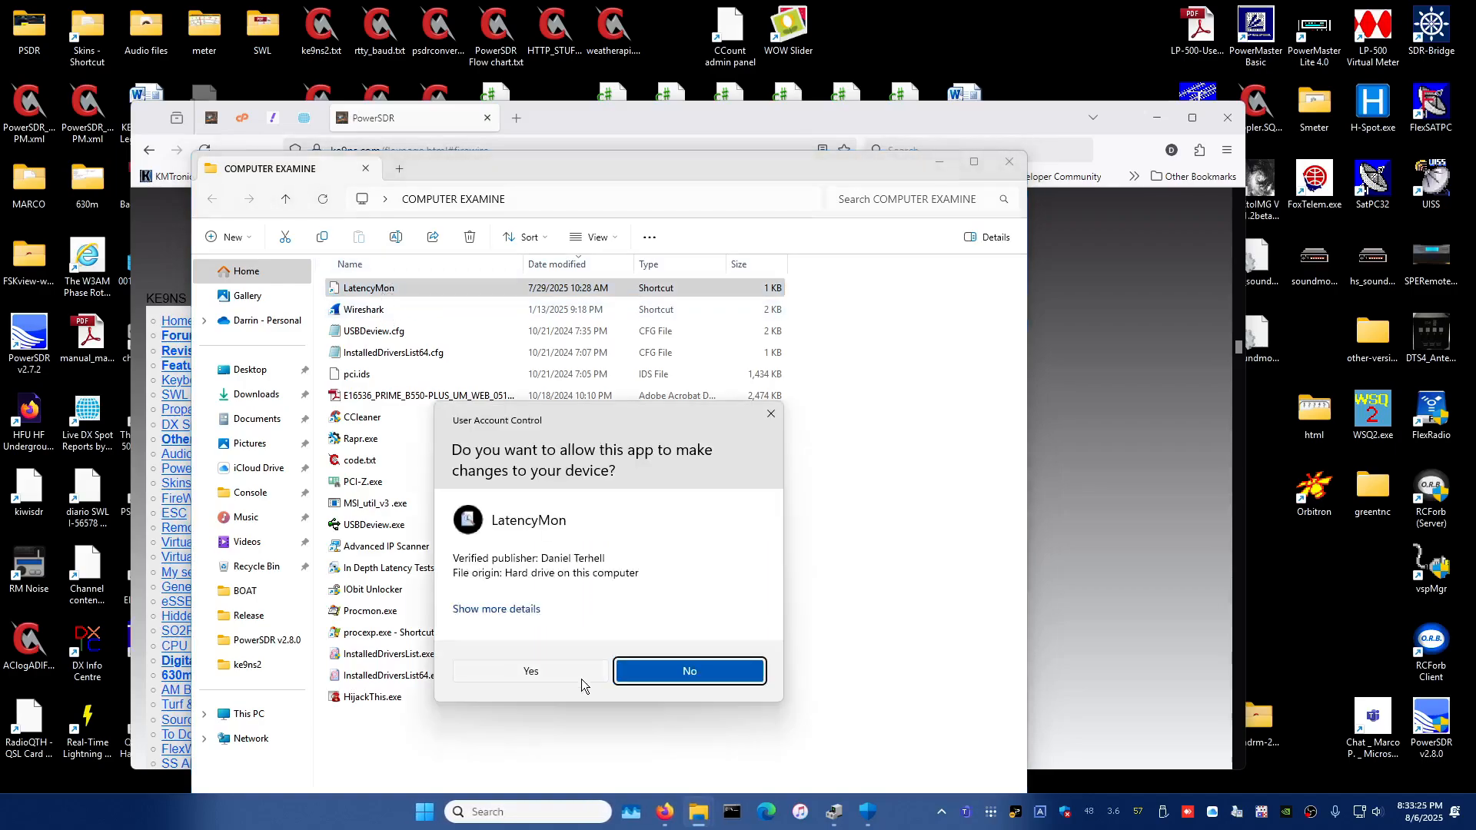
click(581, 678)
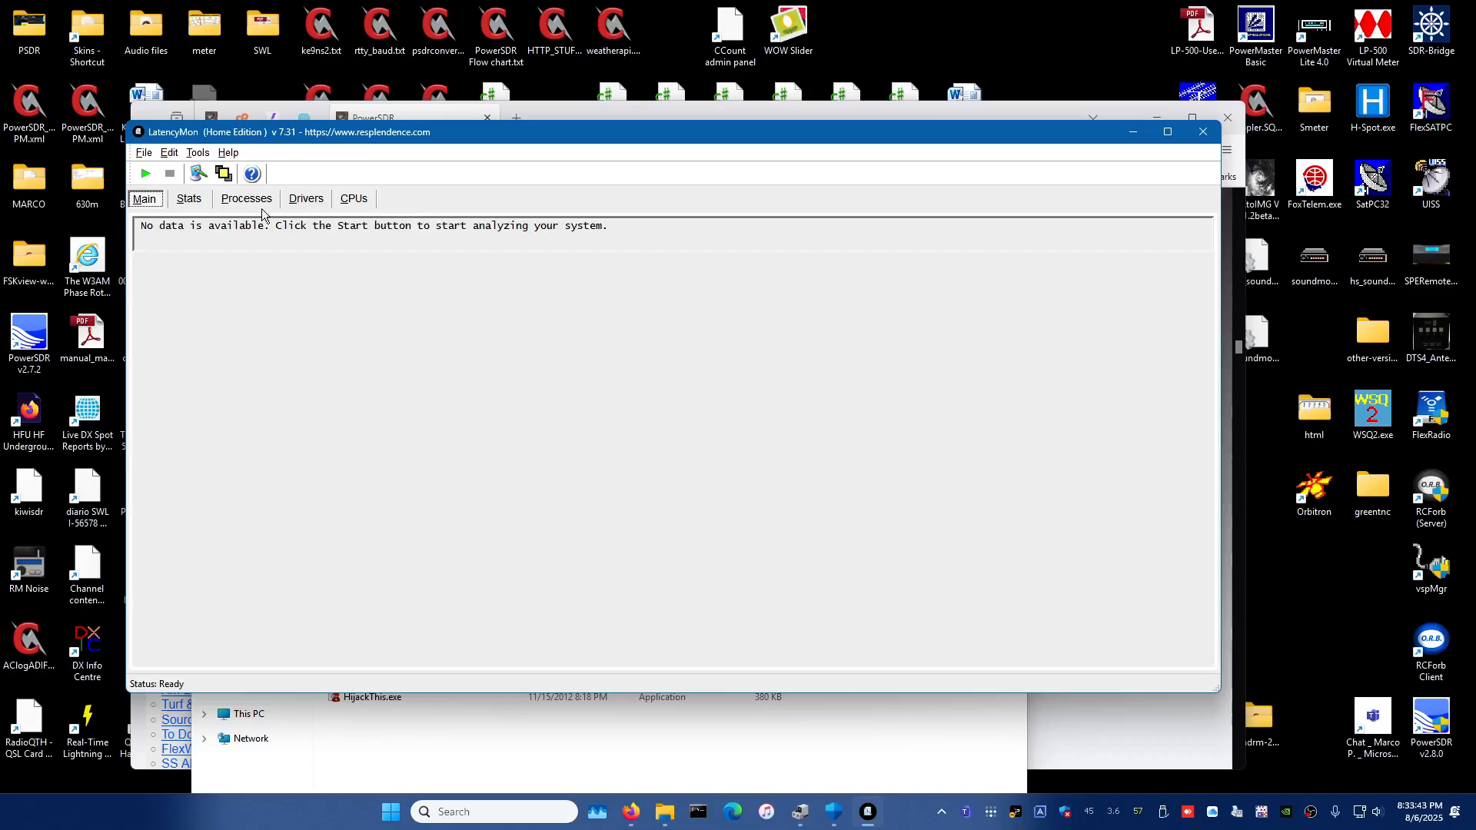
click(143, 174)
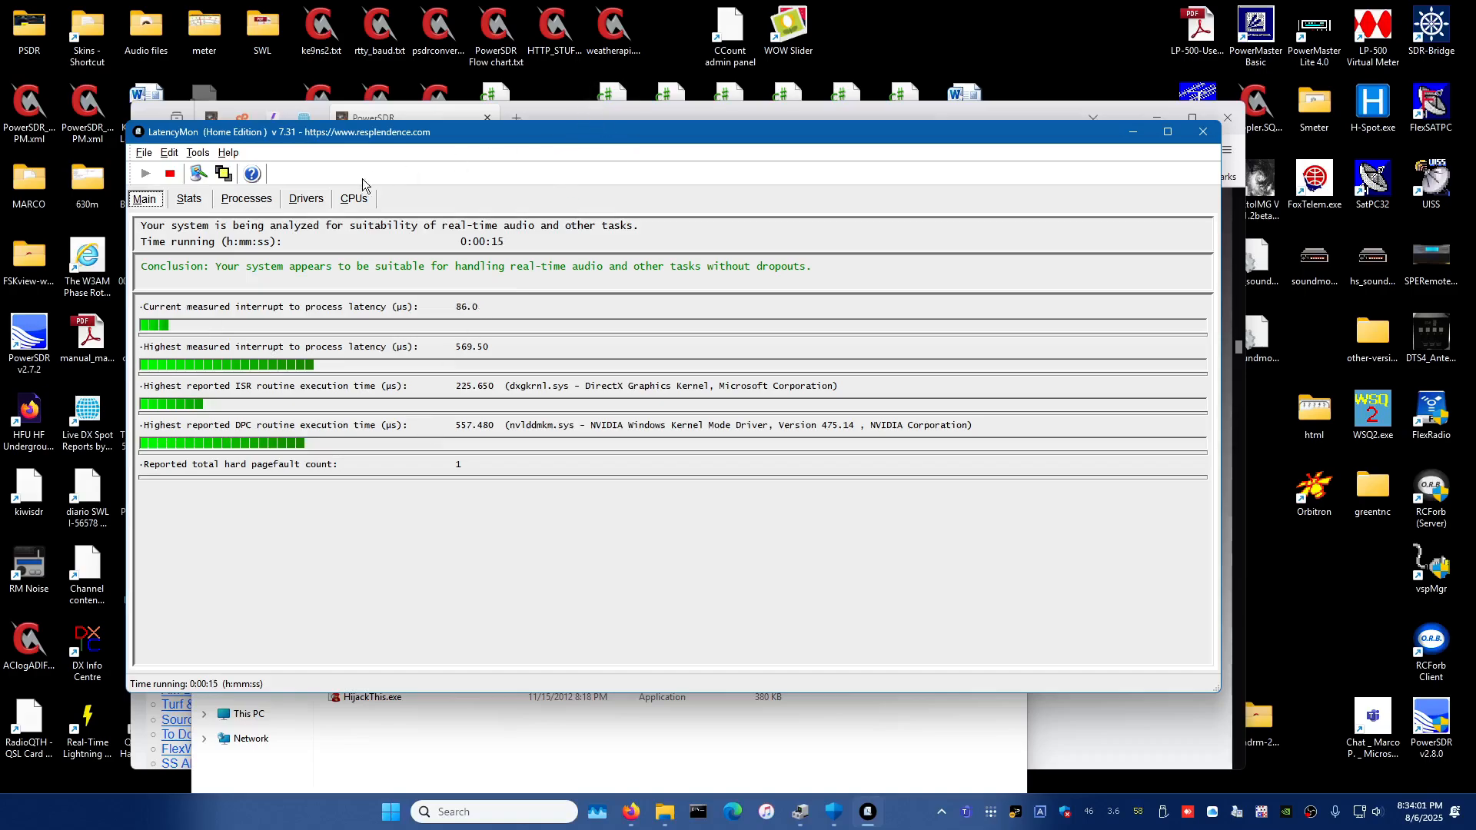
List the monitored processes in LatencyMon, sorted by hard pagefaults from highest to lowest
click(260, 200)
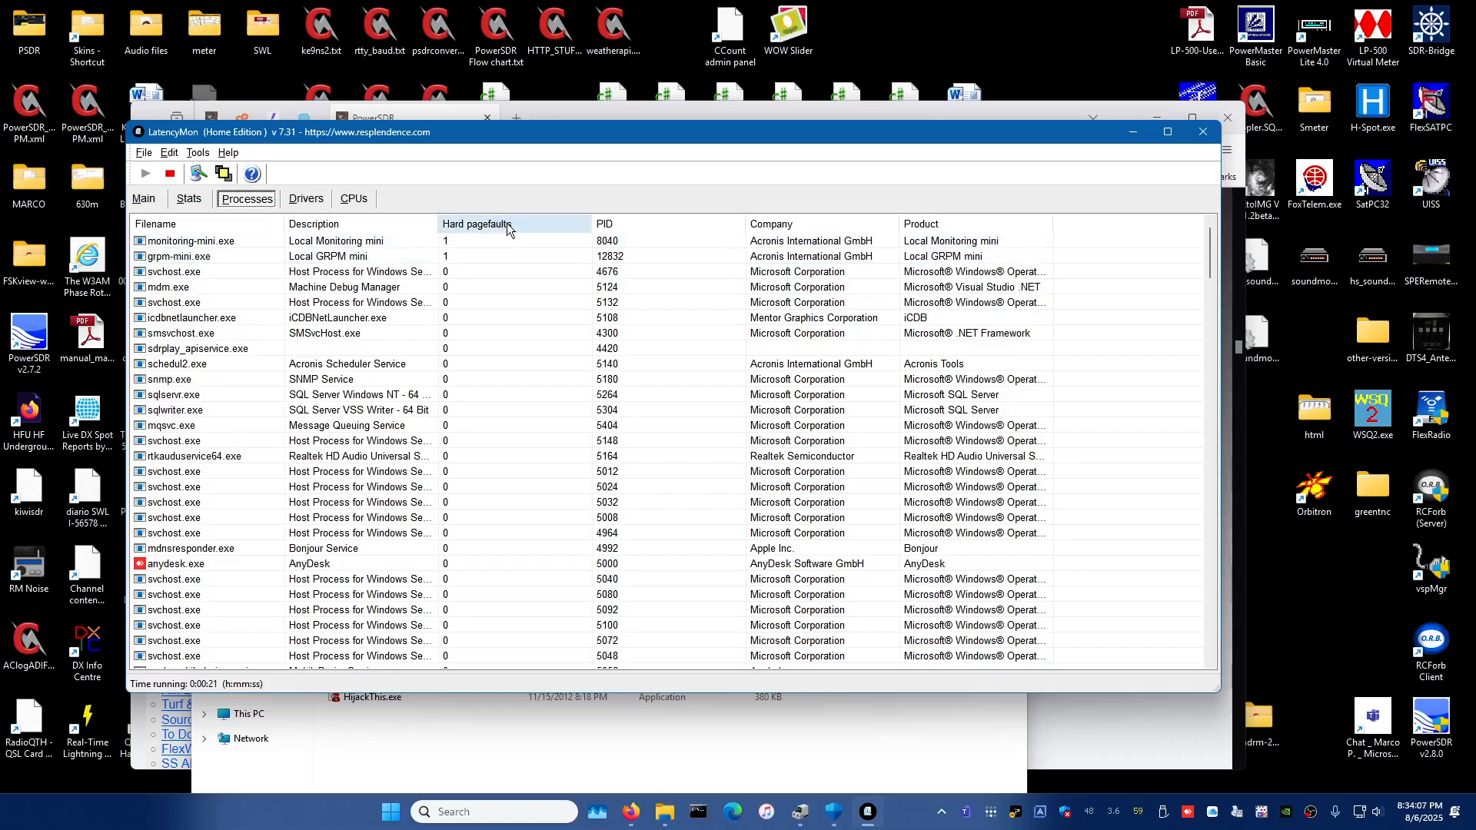
click(514, 223)
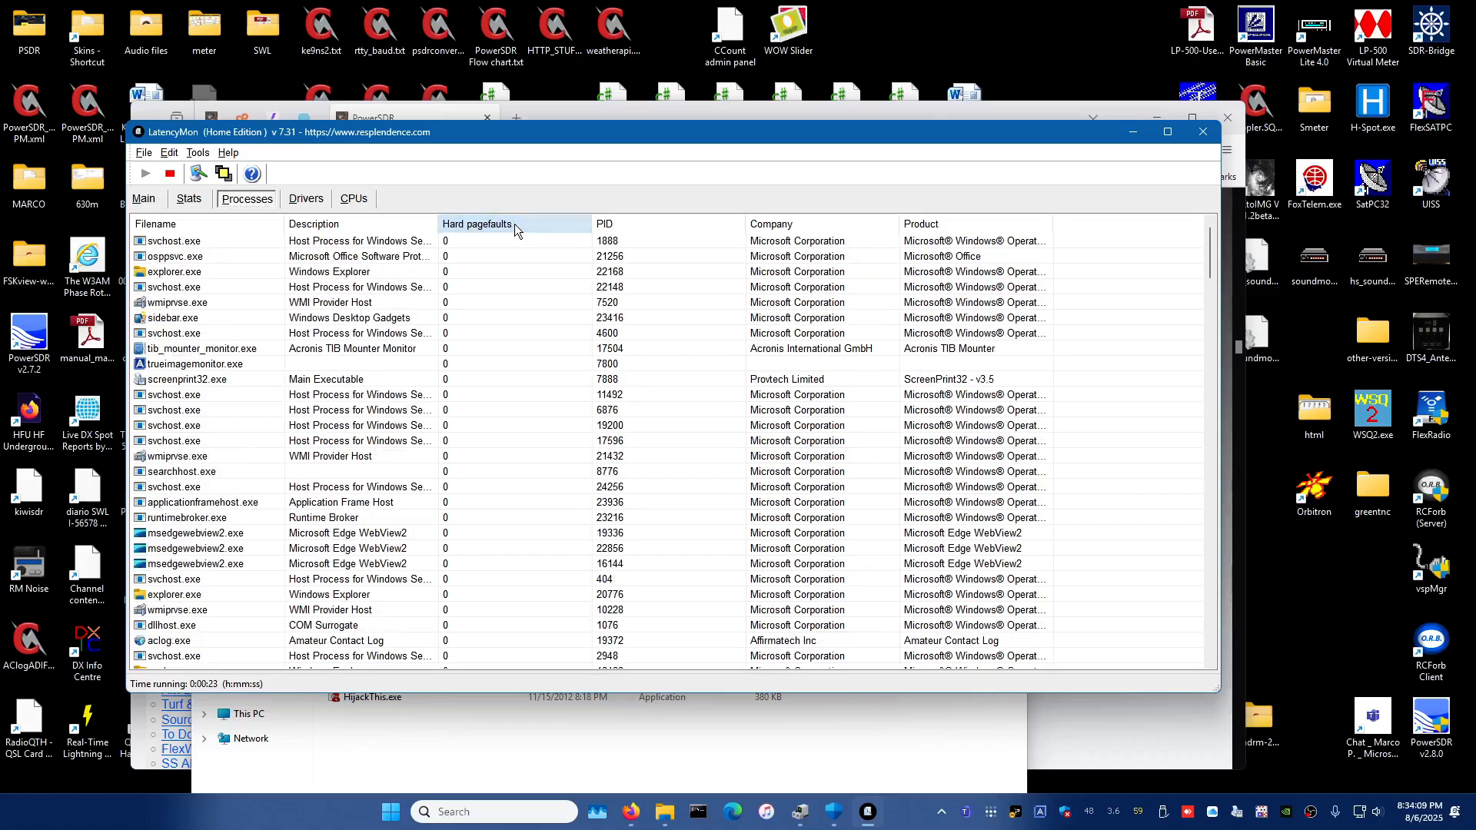
click(514, 223)
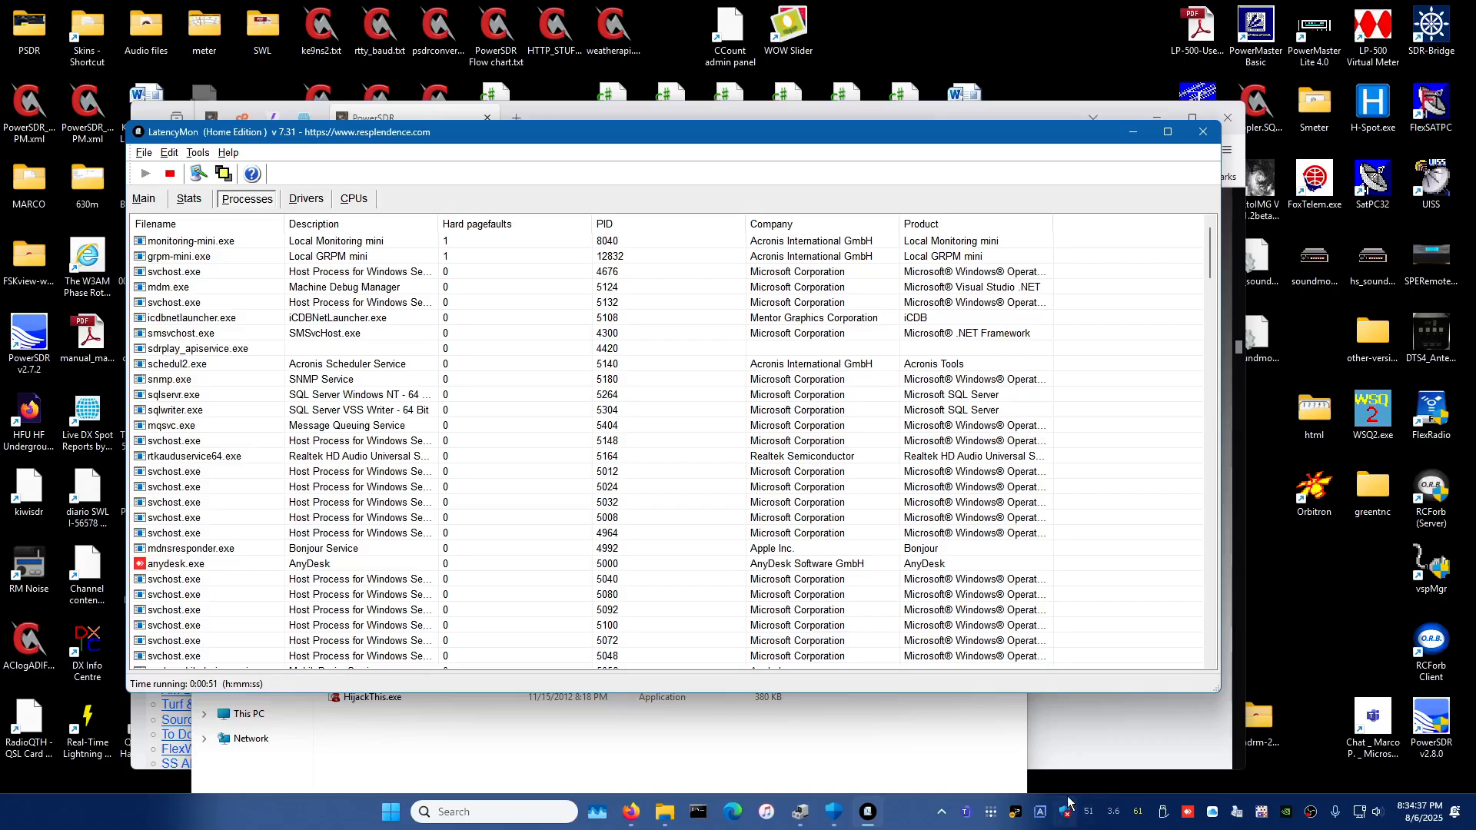
Launch PowerSDR v2.8.0 and re-sort LatencyMon's process list by descending hard pagefaults to examine the processes after startup
click(1429, 722)
click(703, 543)
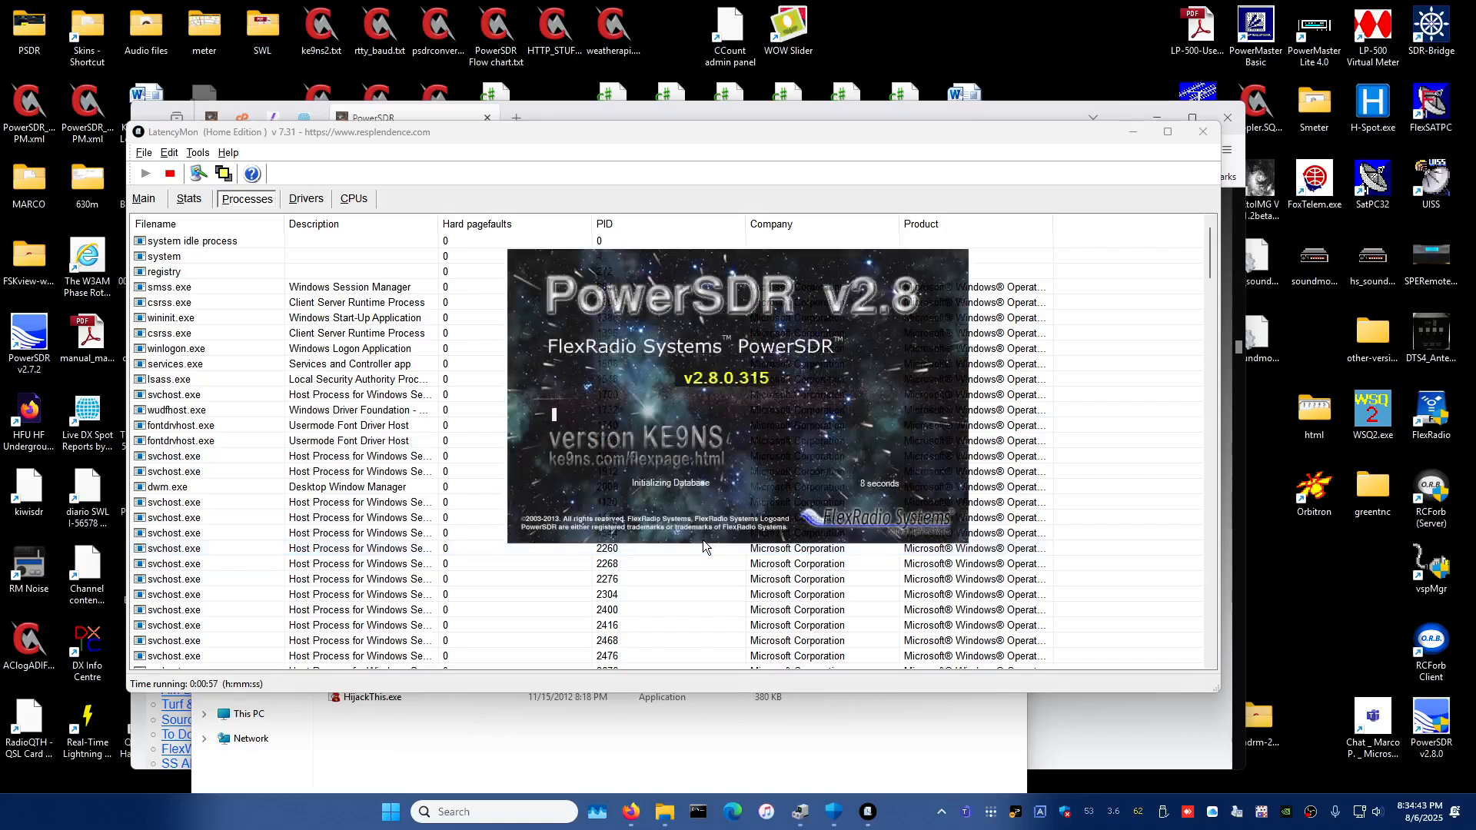
click(468, 225)
click(467, 223)
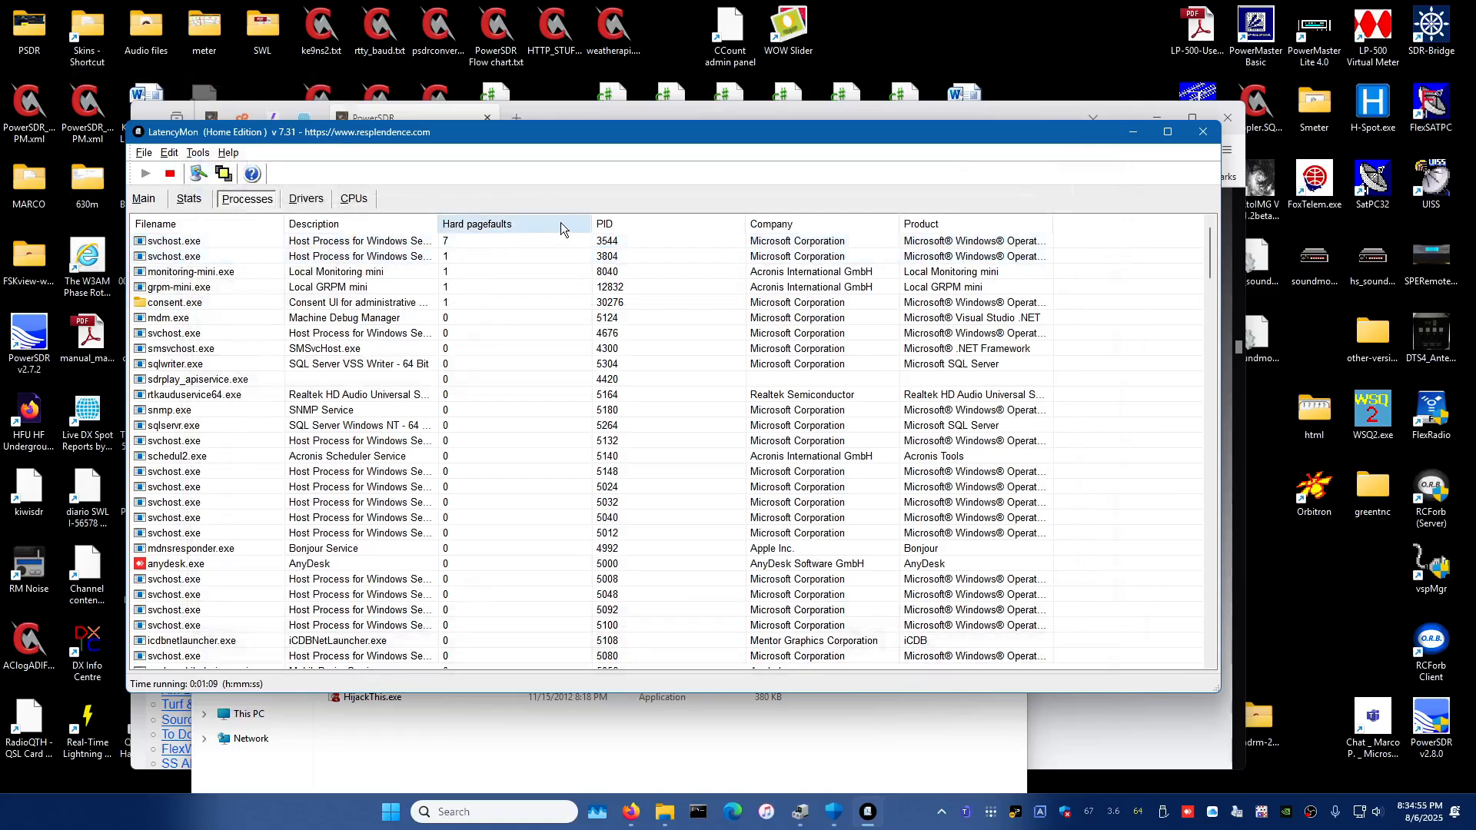
click(941, 225)
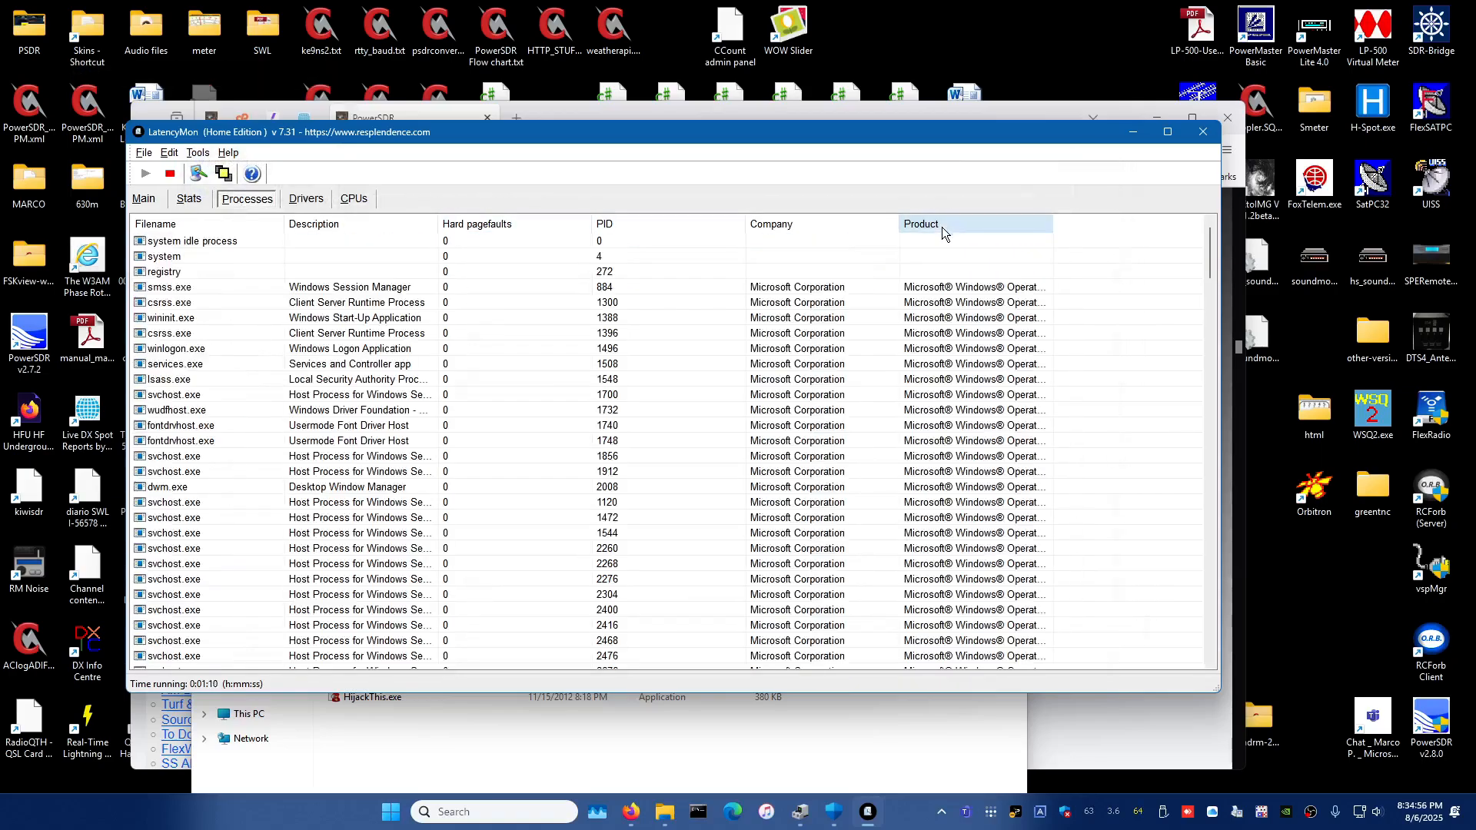
click(504, 224)
click(504, 223)
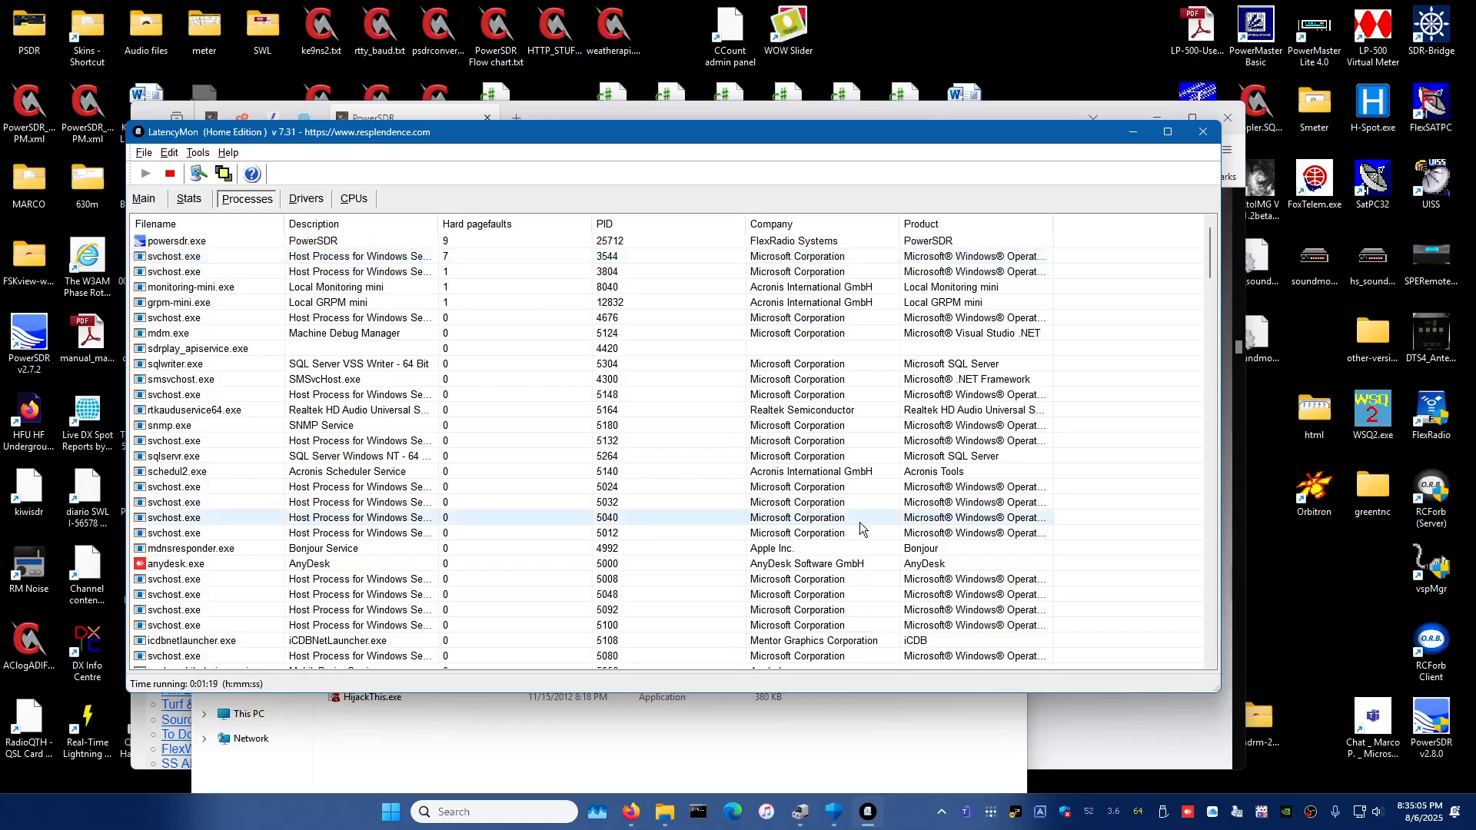
Reposition the LatencyMon window toward the upper part of the desktop and recheck the processes sorted by hard pagefaults
drag(913, 132, 897, 201)
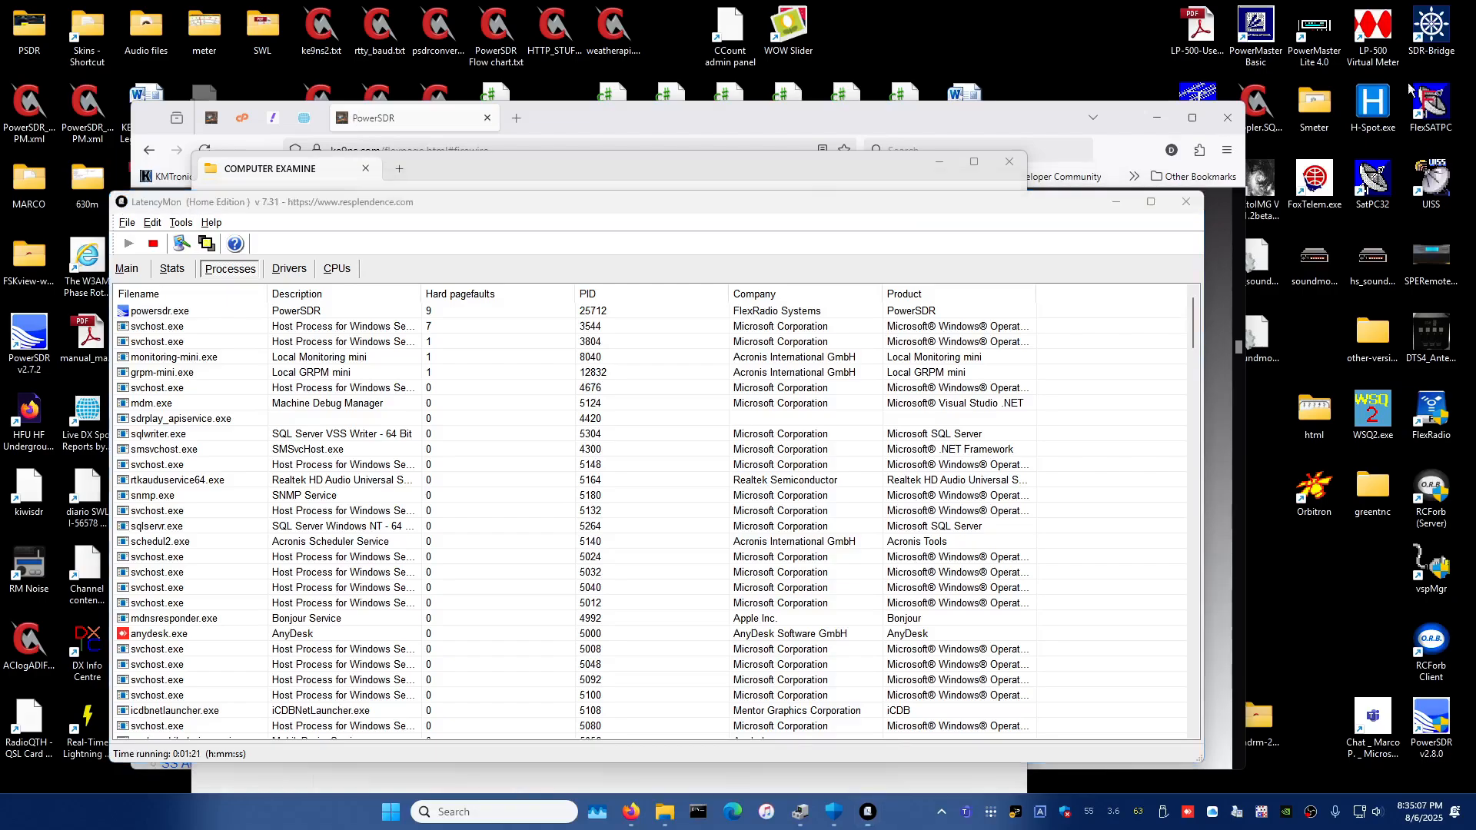
drag(1007, 203, 1044, 104)
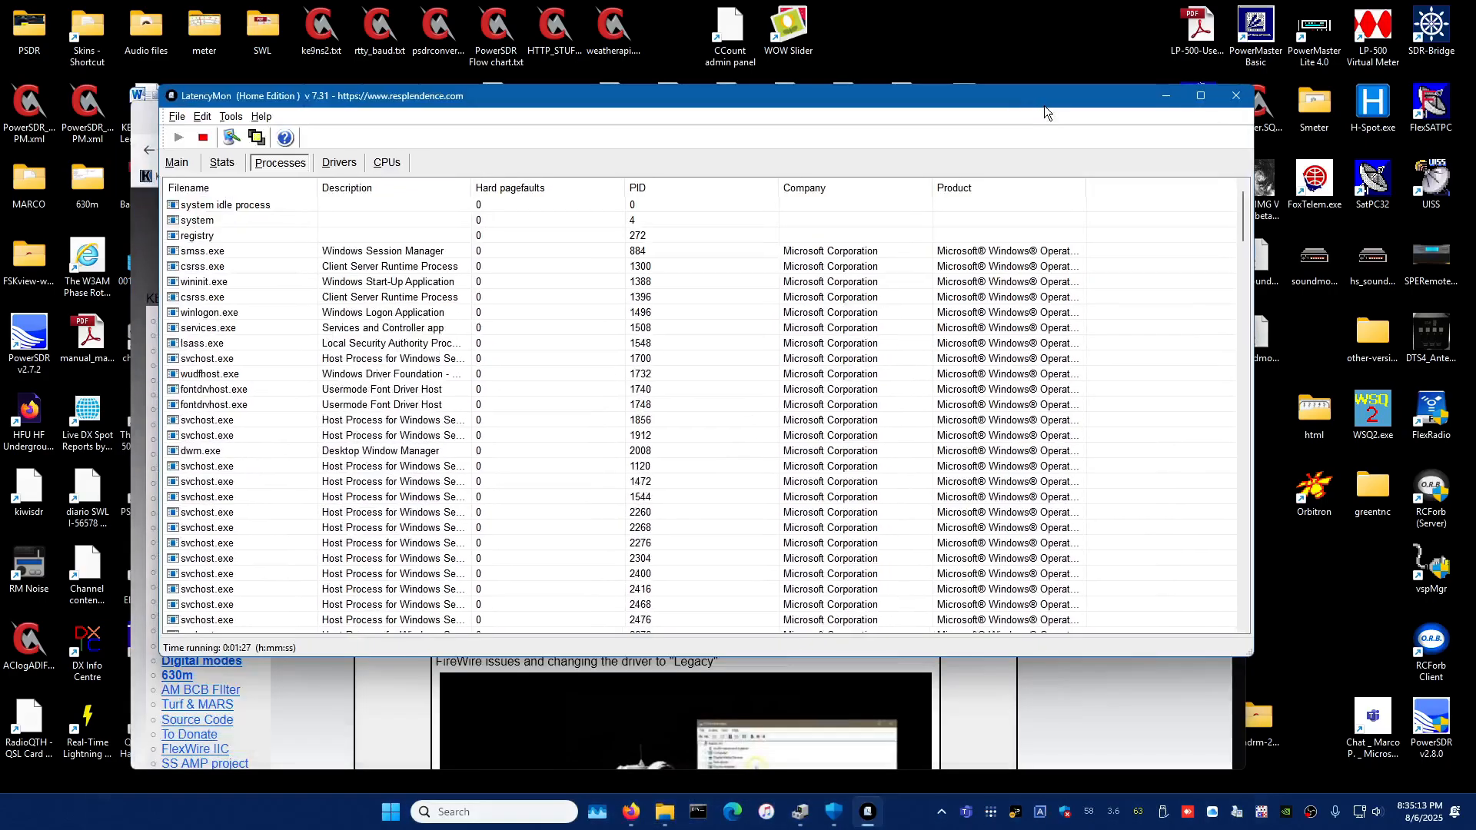
click(533, 192)
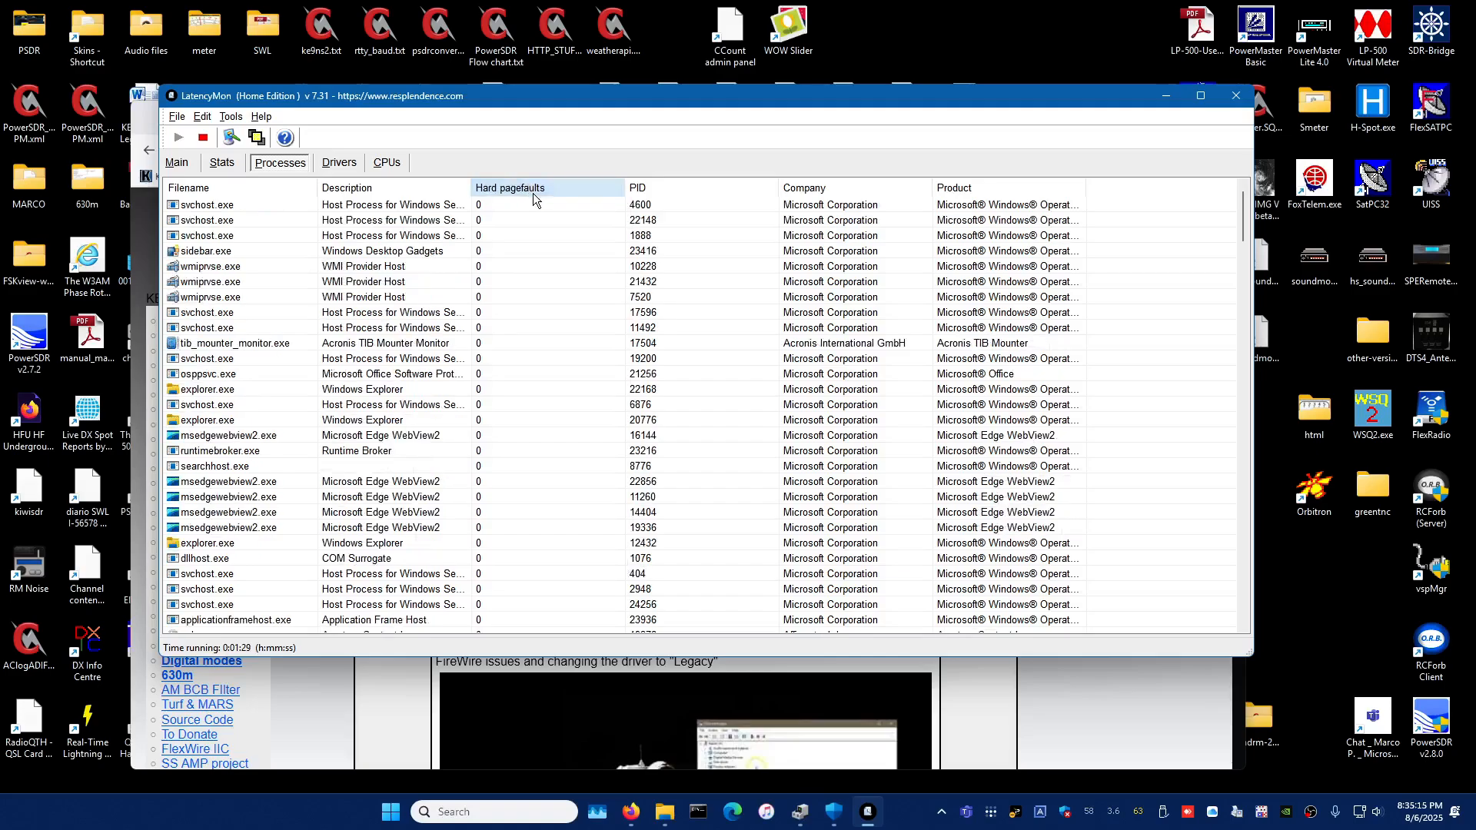
click(541, 189)
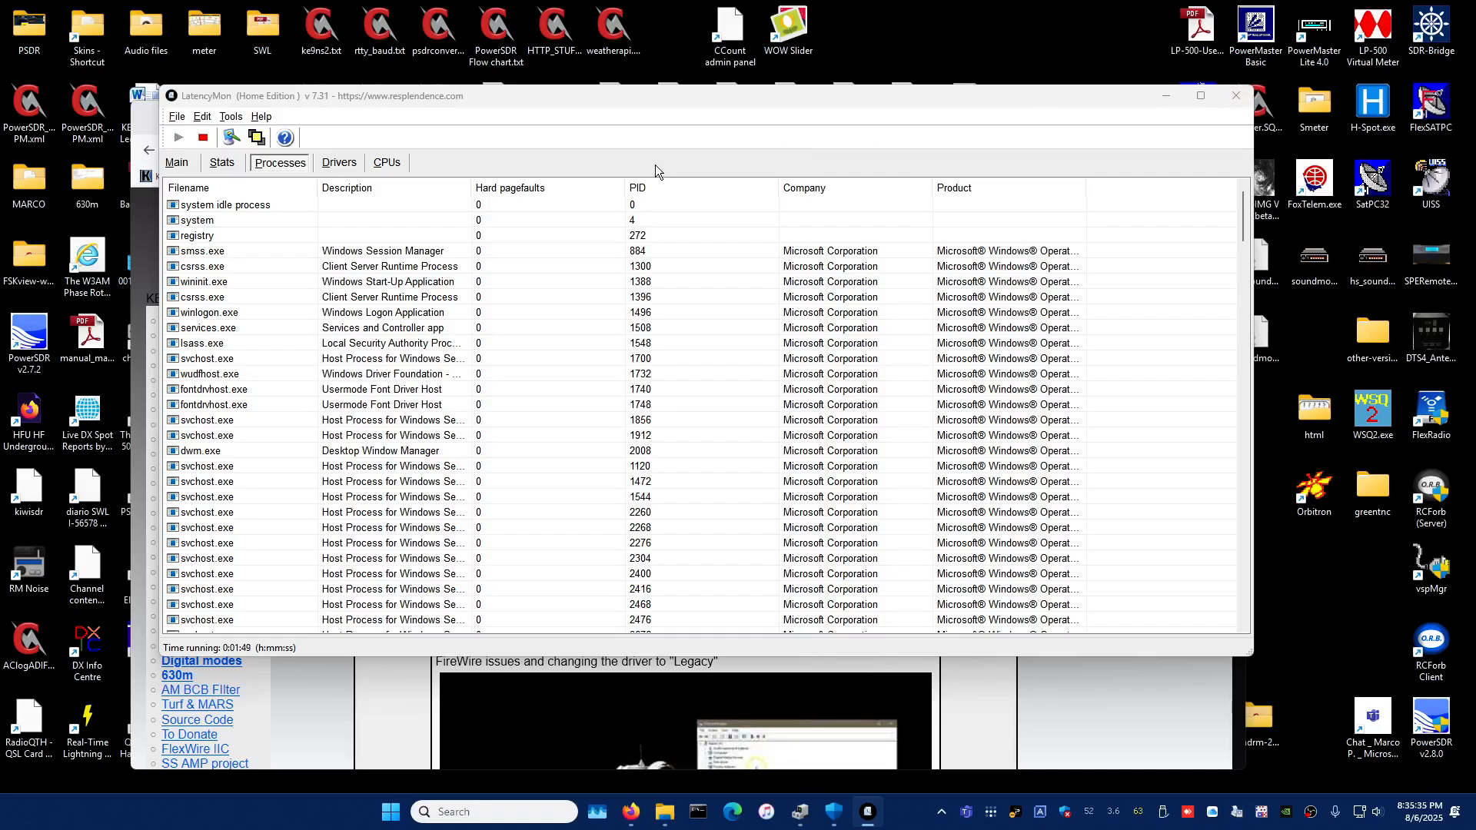
click(534, 188)
click(534, 188)
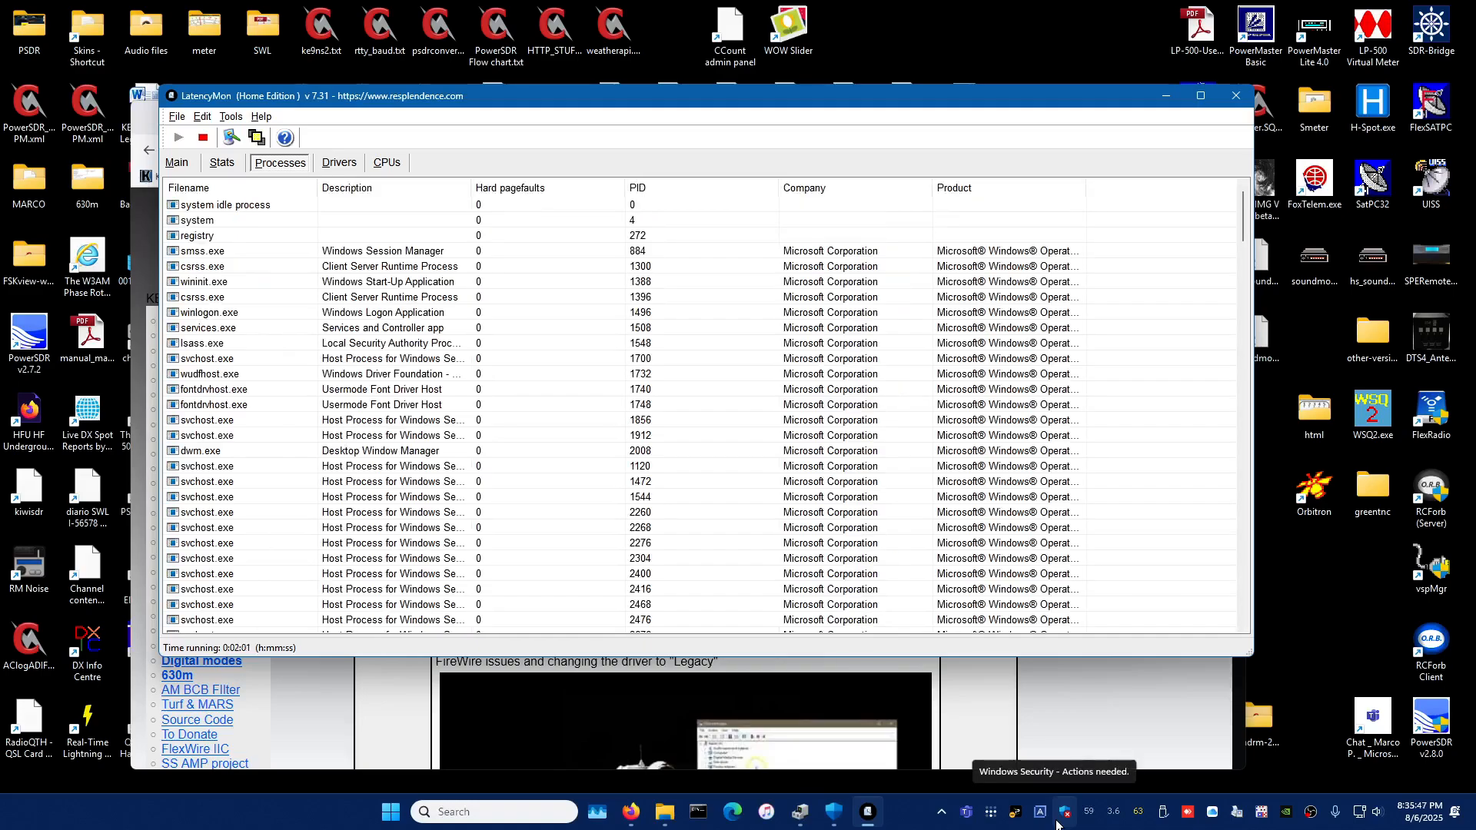
drag(1059, 98, 975, 72)
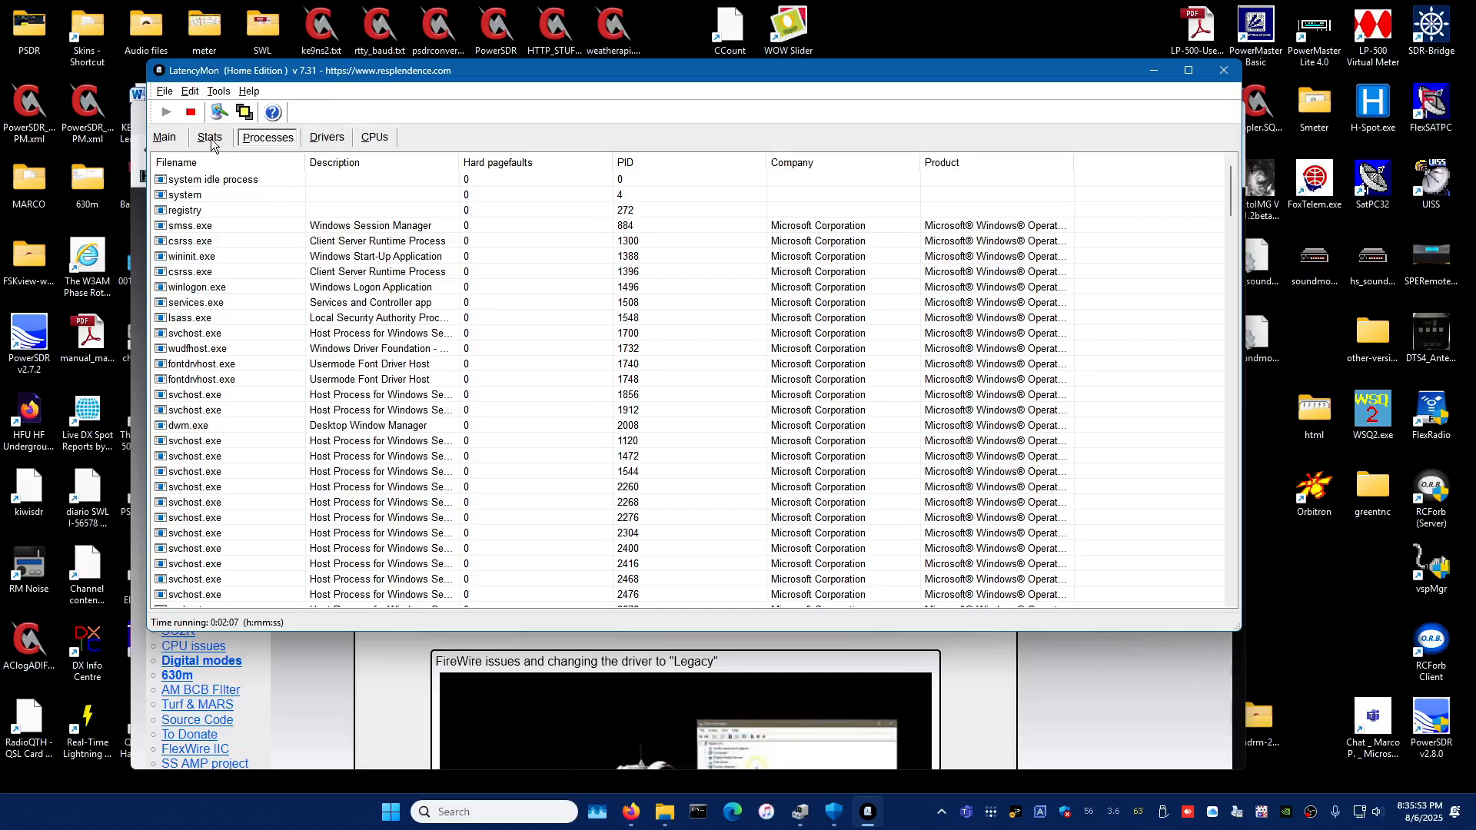
Examine the drivers in LatencyMon sorted by descending ISR count, including the 1394 OpenHCI port driver
click(327, 138)
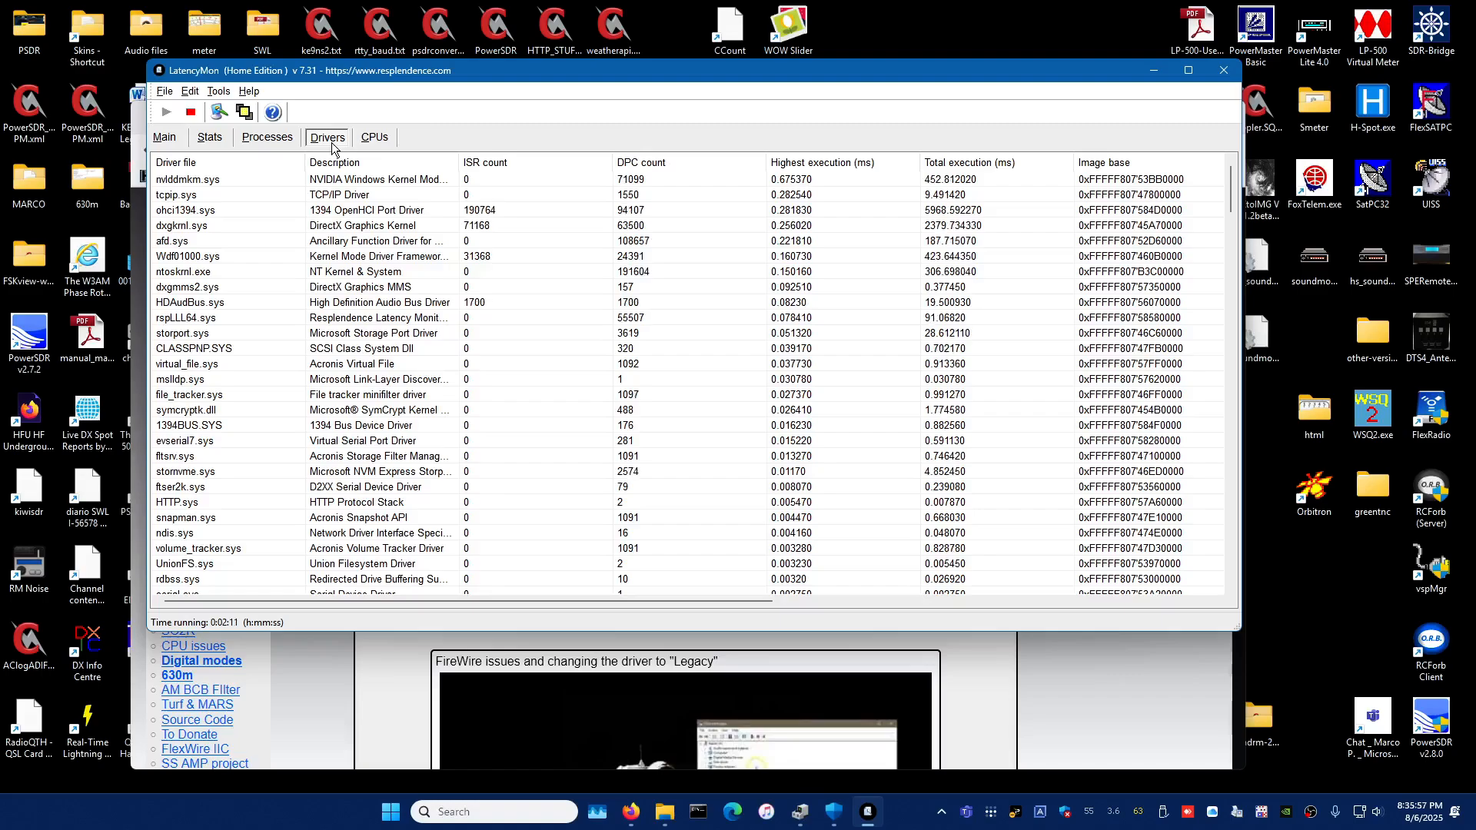
click(497, 166)
click(497, 163)
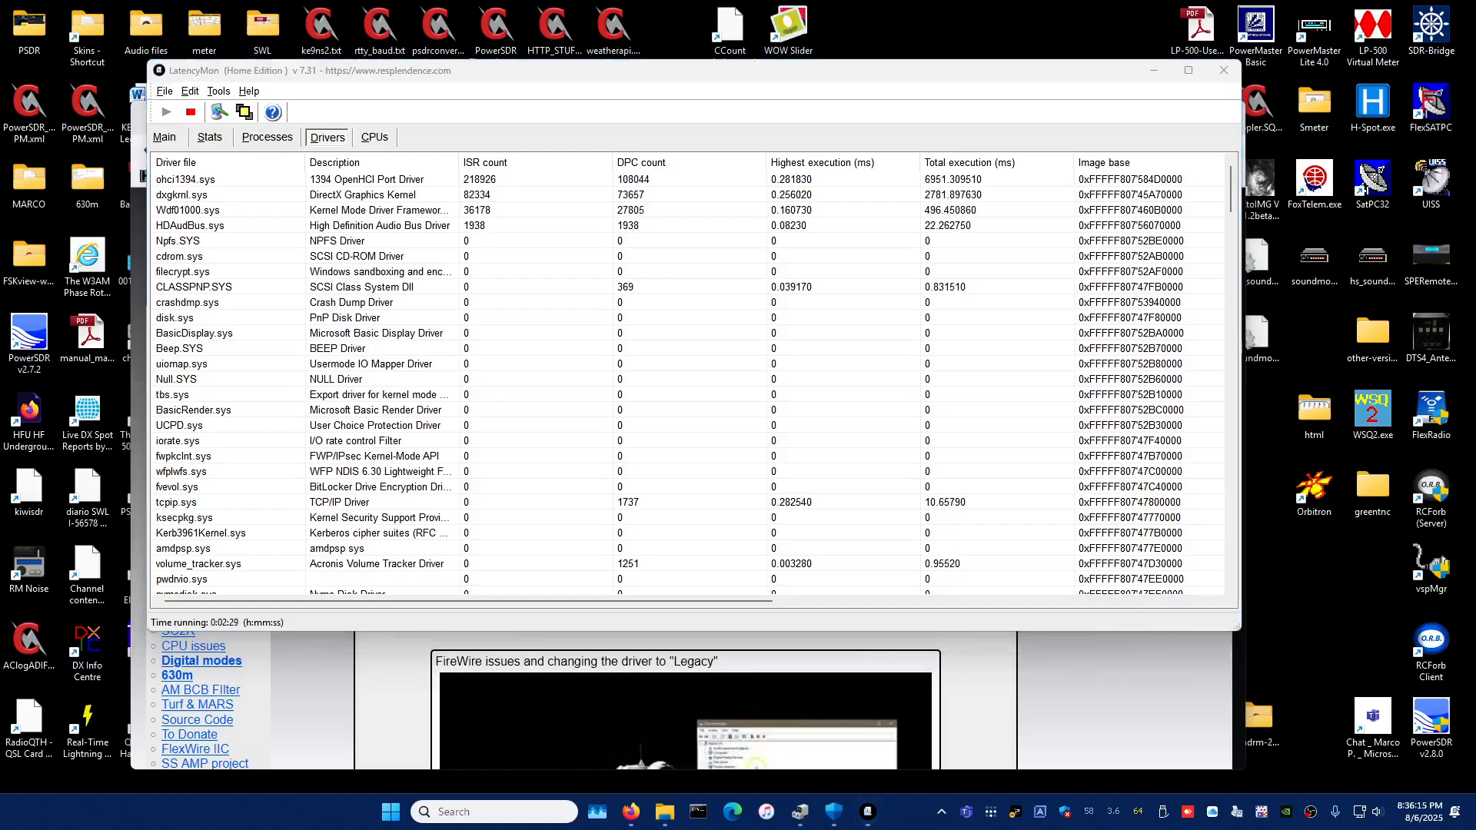
Review the primary audio buffer size and sample rate in PowerSDR Setup, then close it
drag(1475, 203, 876, 220)
click(778, 251)
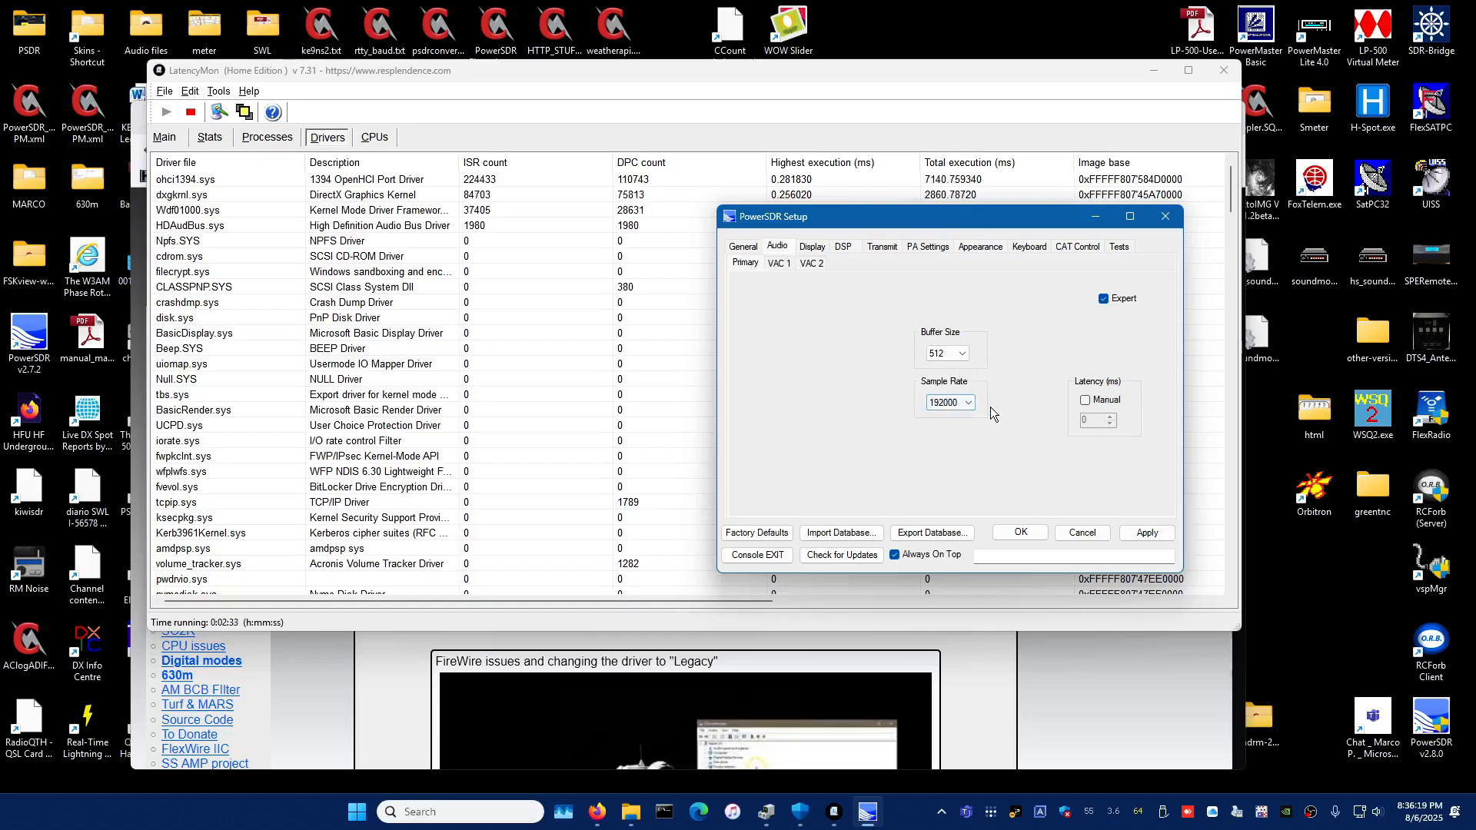
click(1167, 219)
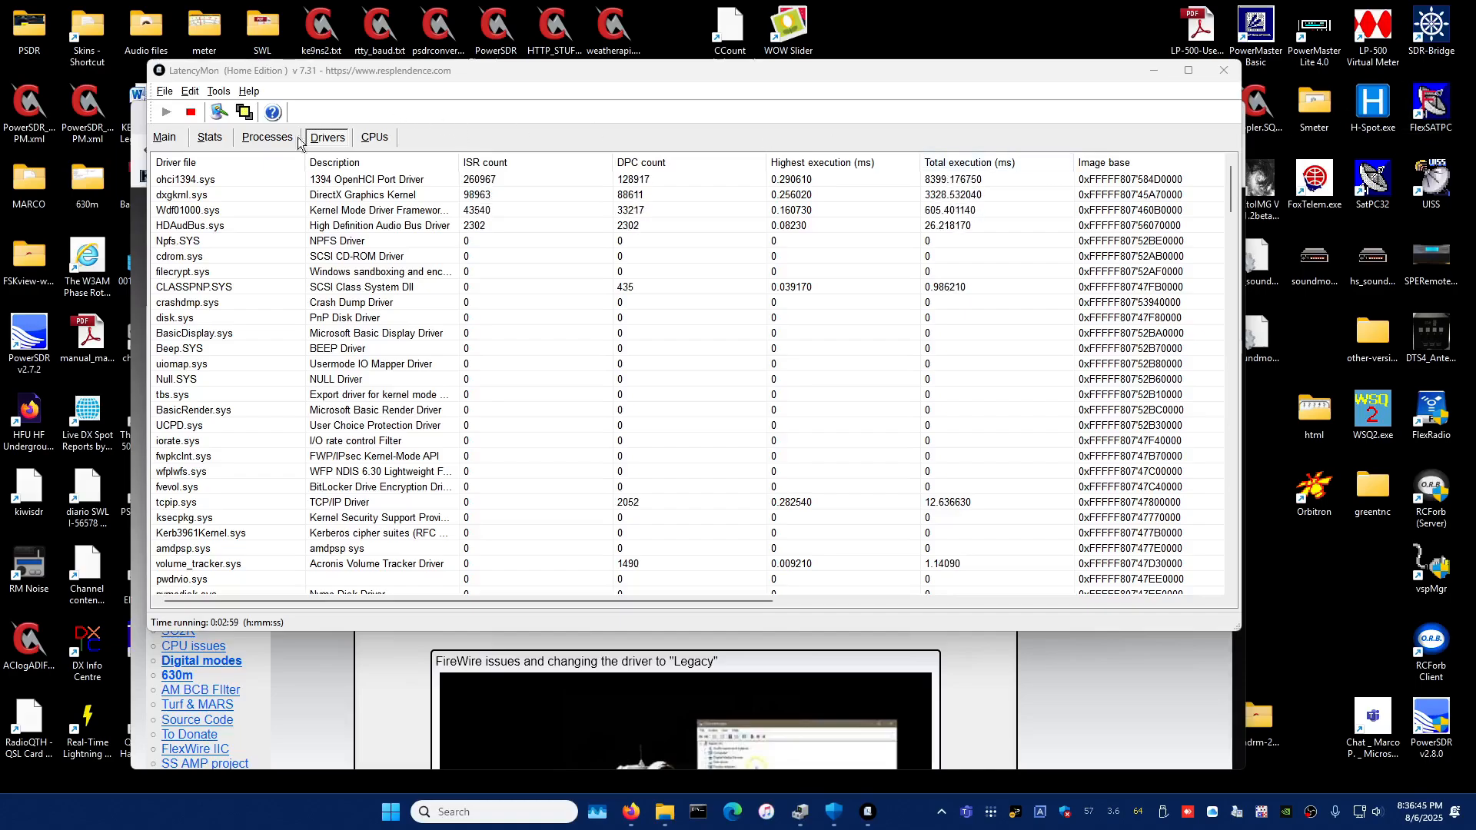
Review LatencyMon's overall conclusion, then inspect the processes with the most hard pagefaults
click(166, 142)
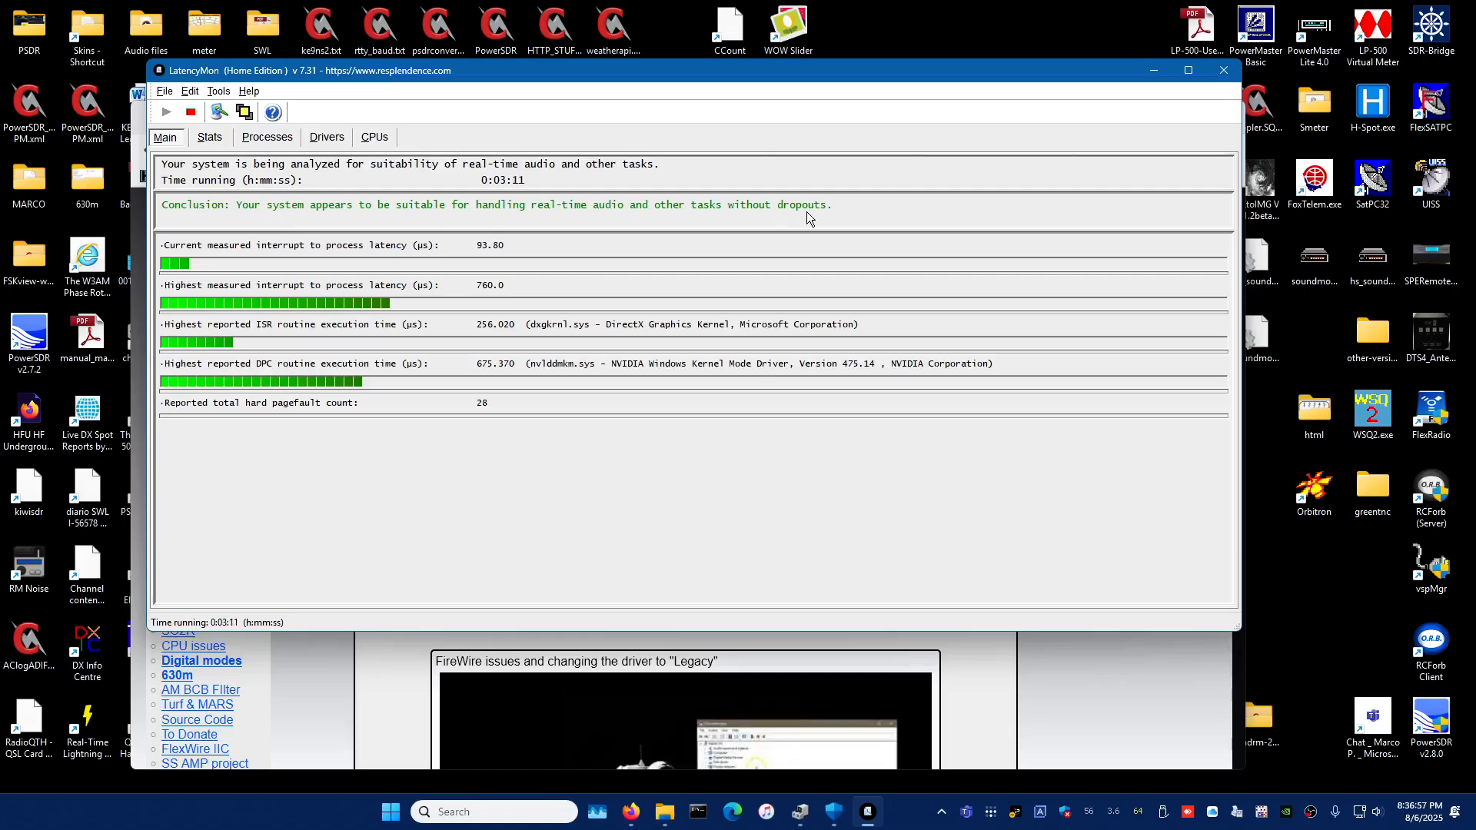
click(282, 140)
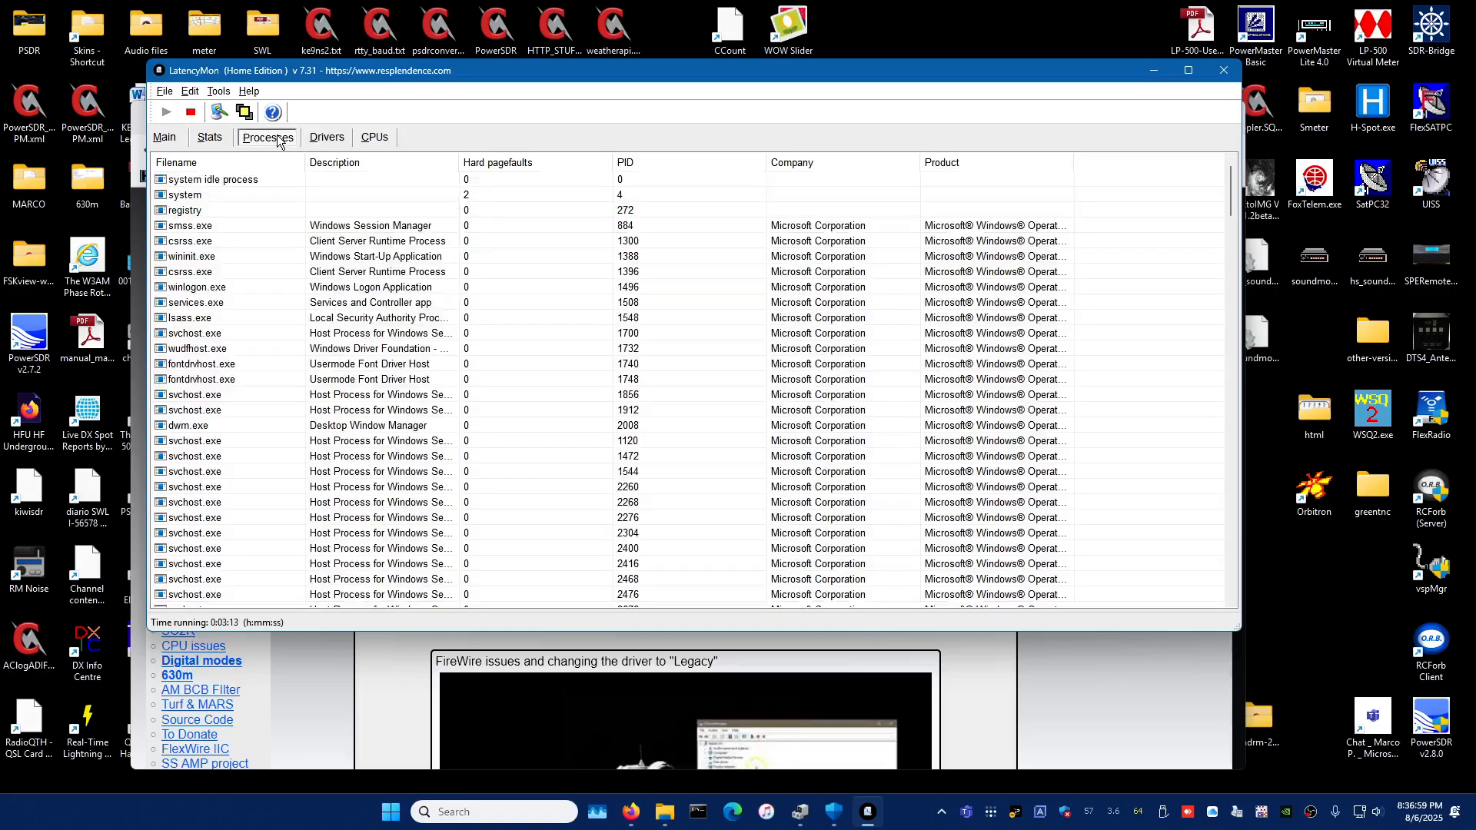
click(519, 159)
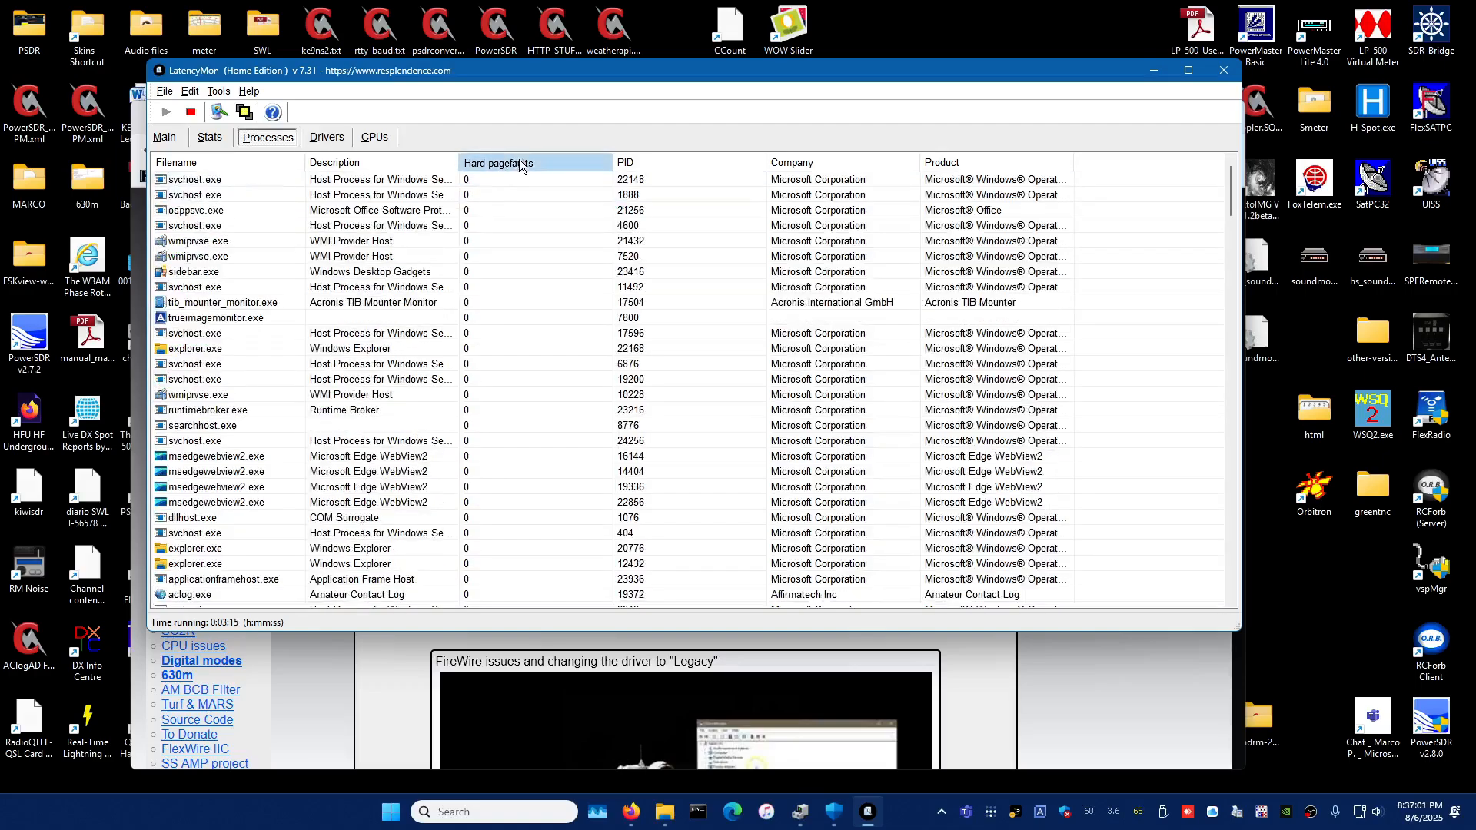
click(518, 159)
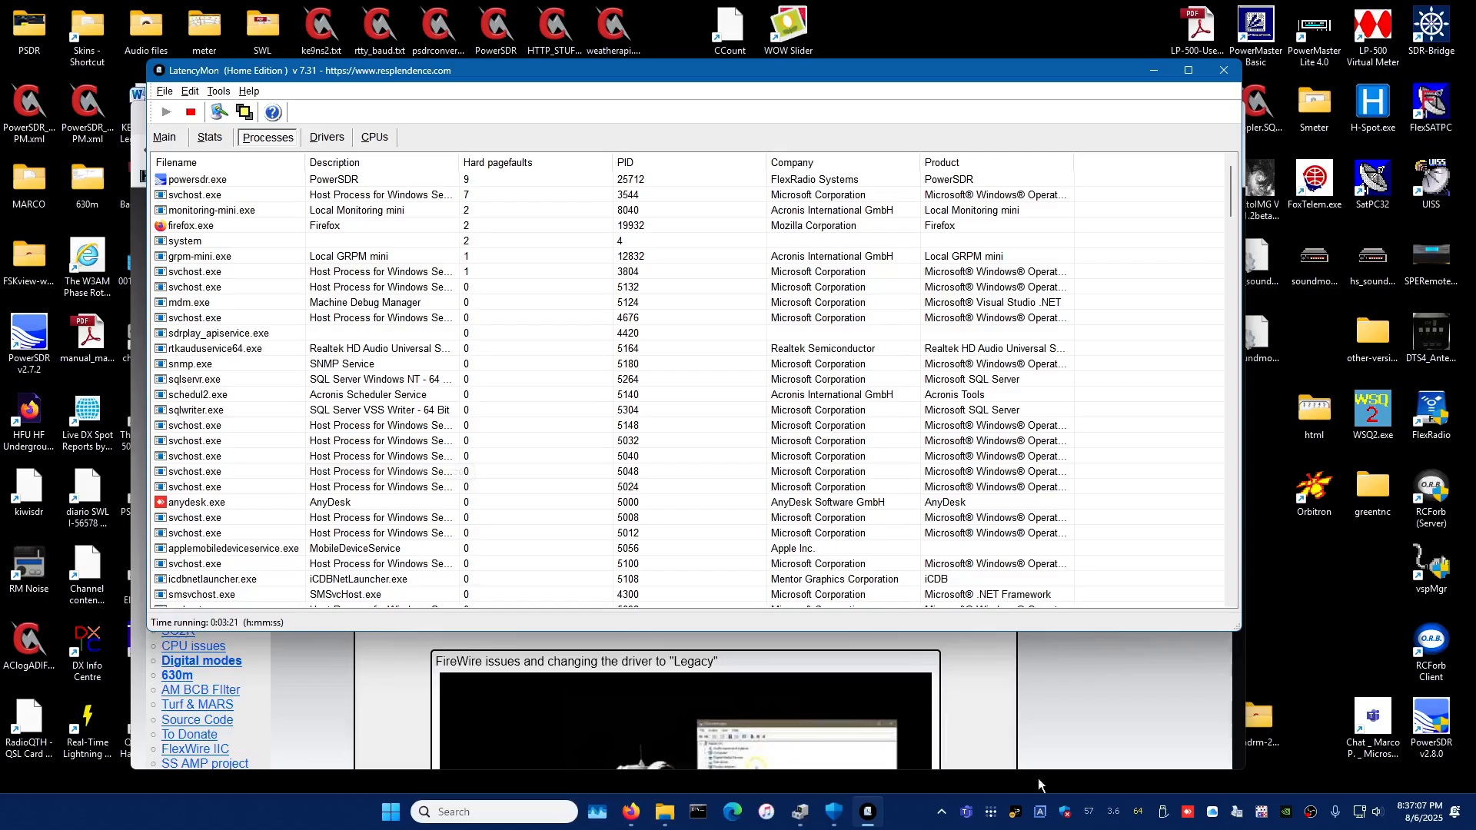
Turn on real-time protection in Windows Security's virus and threat protection settings, then minimize its window
click(1065, 813)
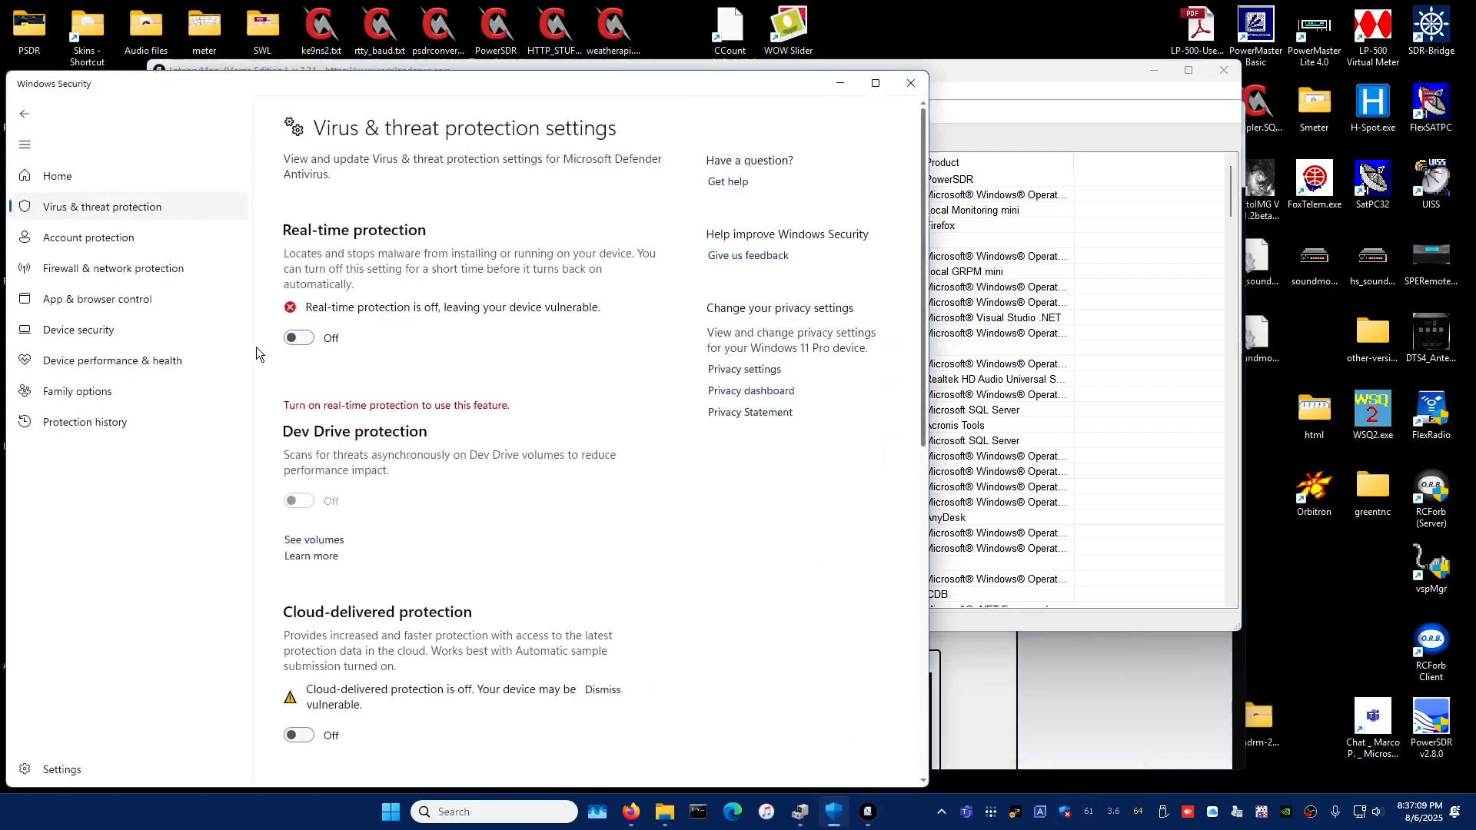
click(304, 339)
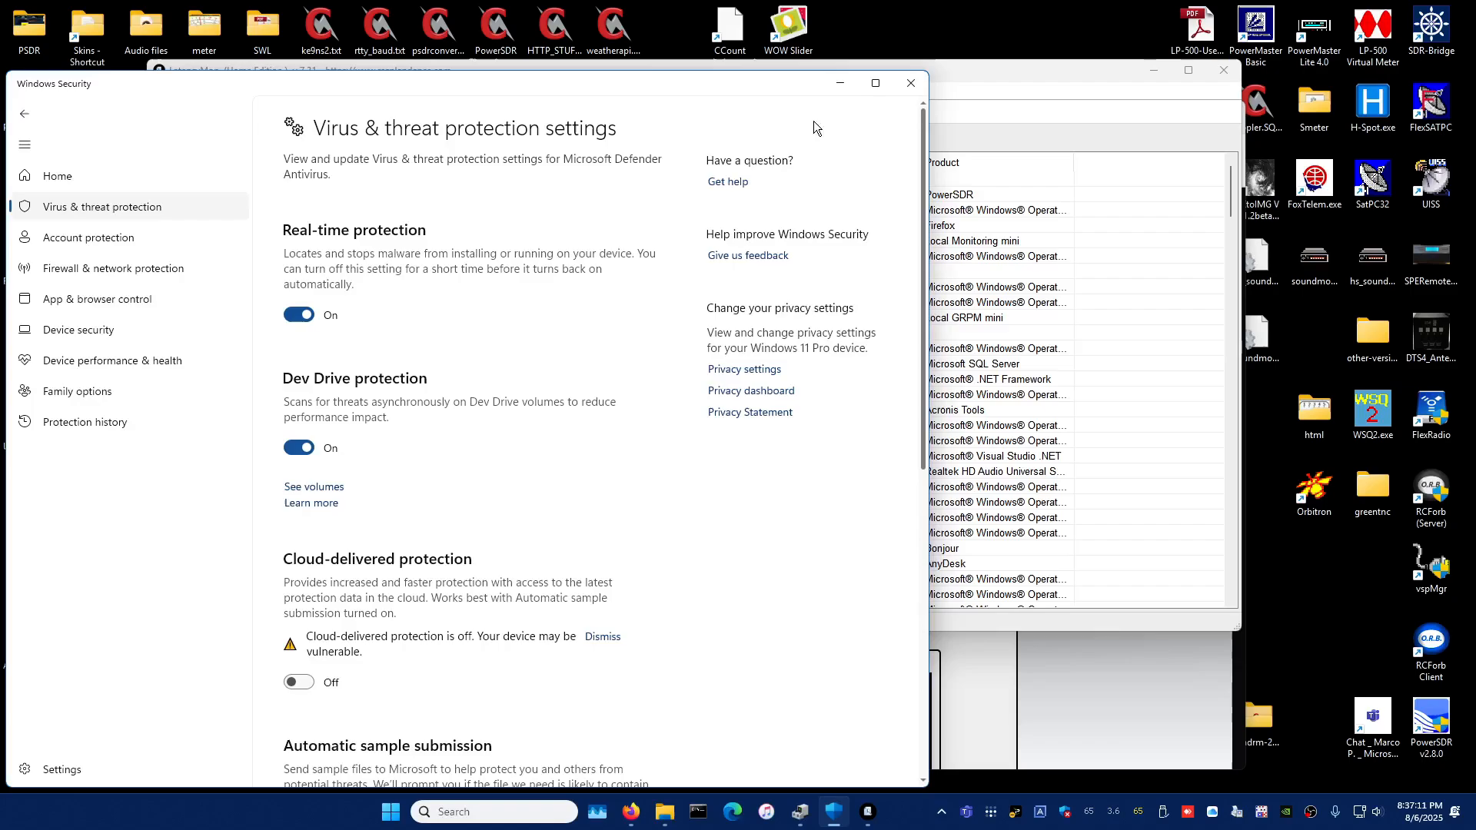
click(839, 90)
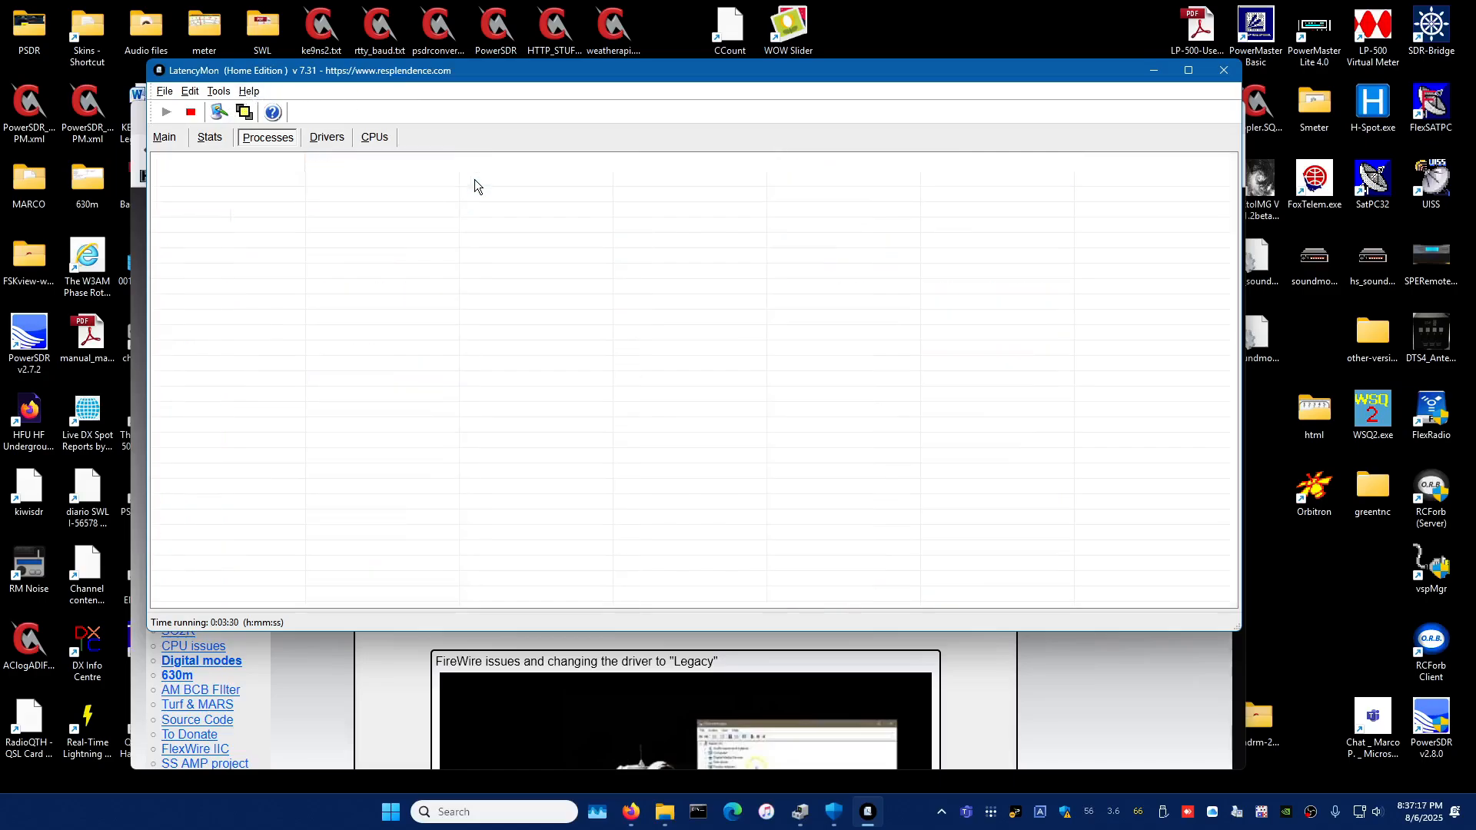
Sort LatencyMon's processes by descending hard pagefaults to check the effect of real-time protection, then shift the window aside
click(496, 162)
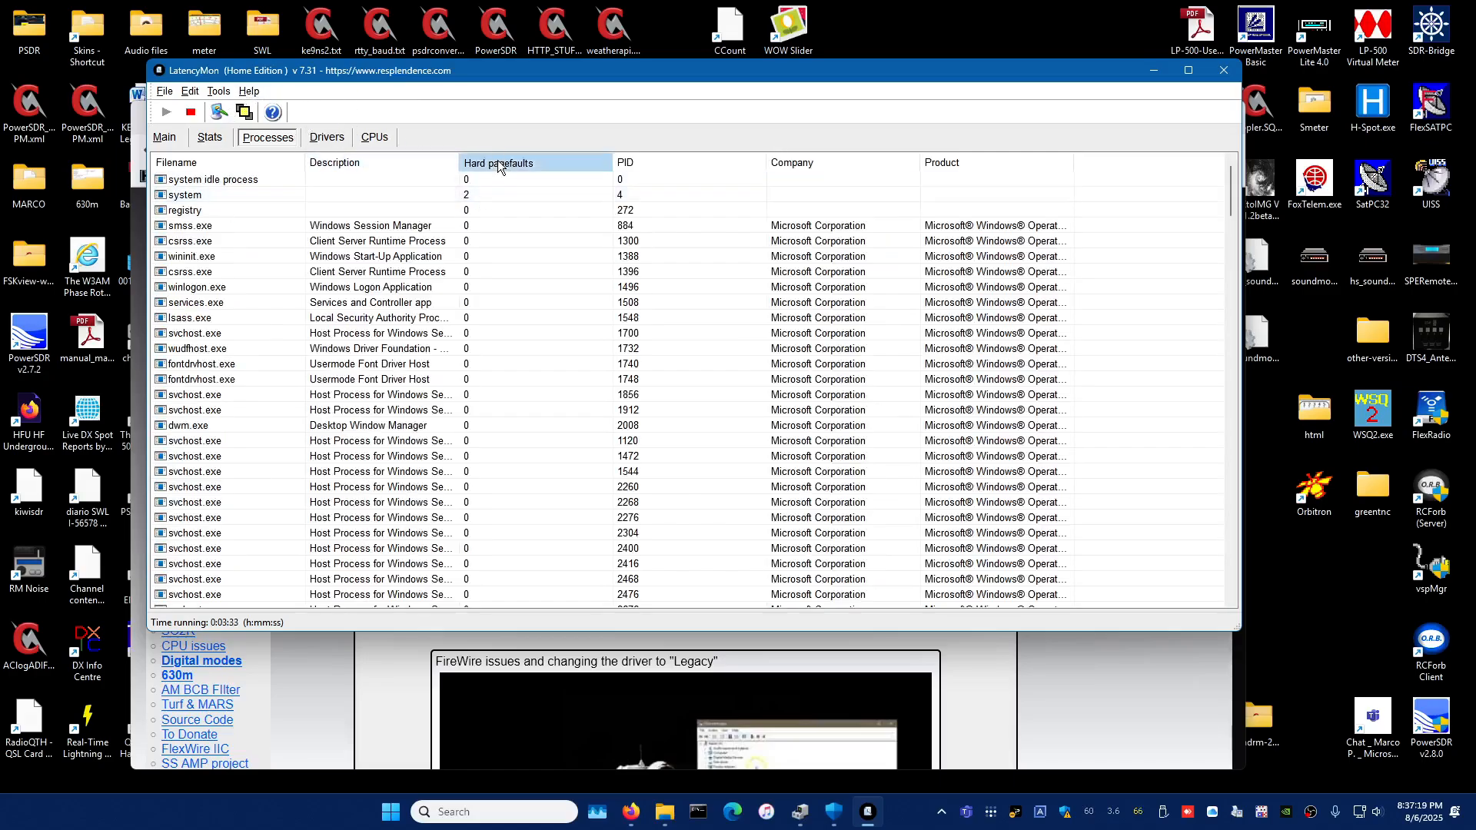
click(496, 162)
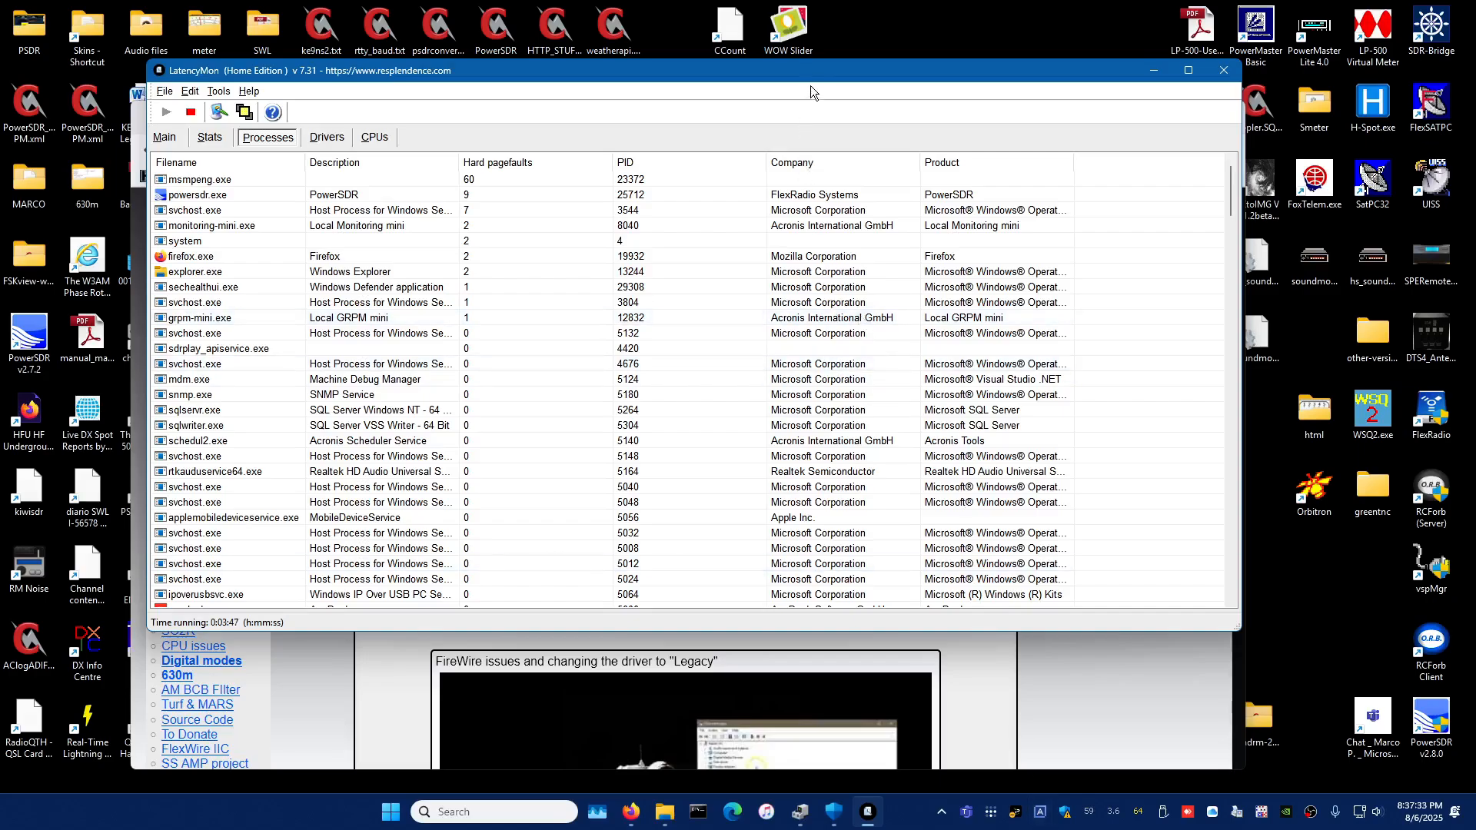
mouse_move(791, 77)
mouse_down()
mouse_move(959, 62)
mouse_move(987, 74)
mouse_move(766, 83)
mouse_up()
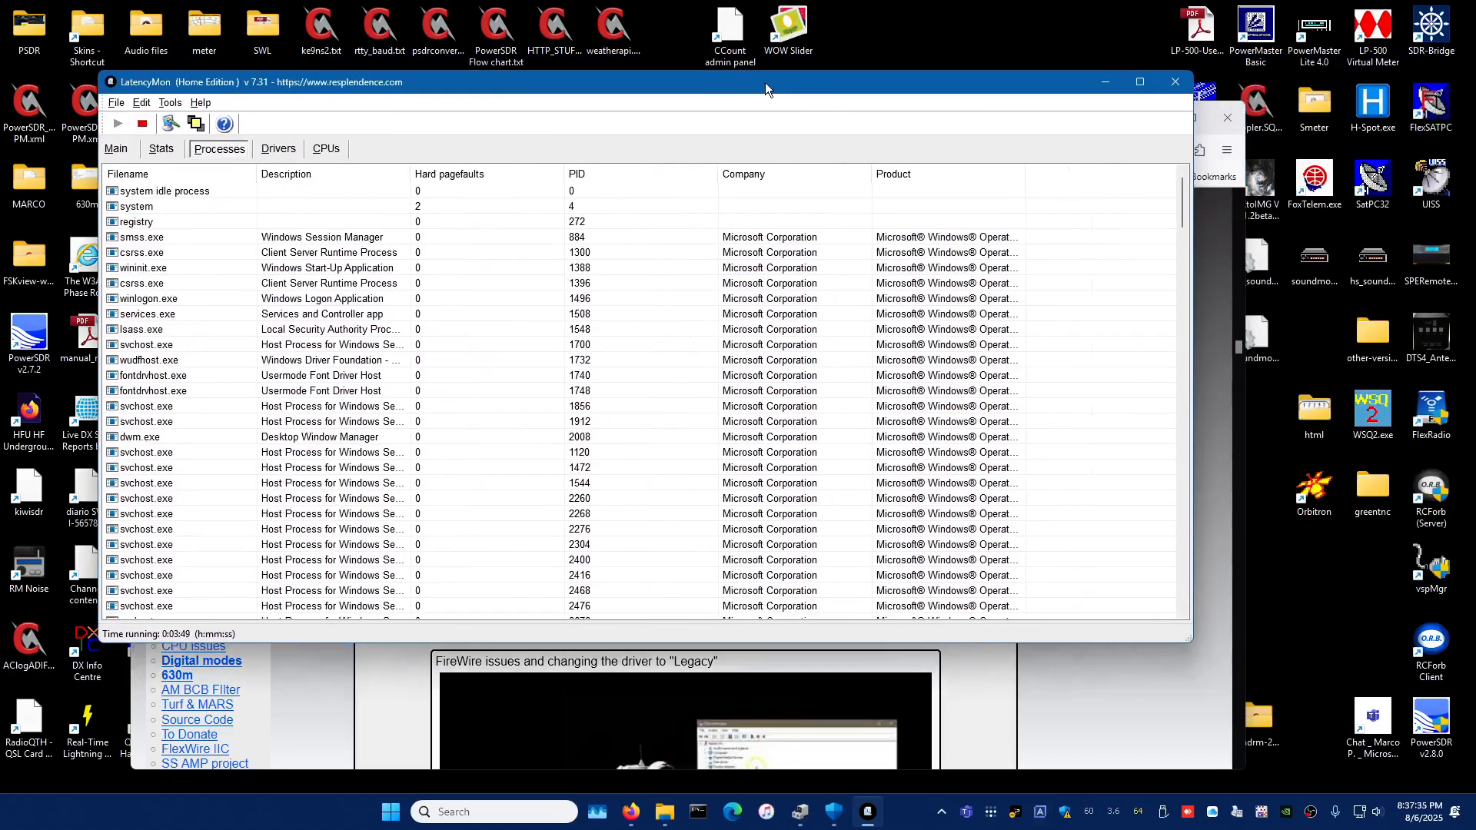
Check which power plan is selected in Control Panel's Power Options, then close the window
click(800, 811)
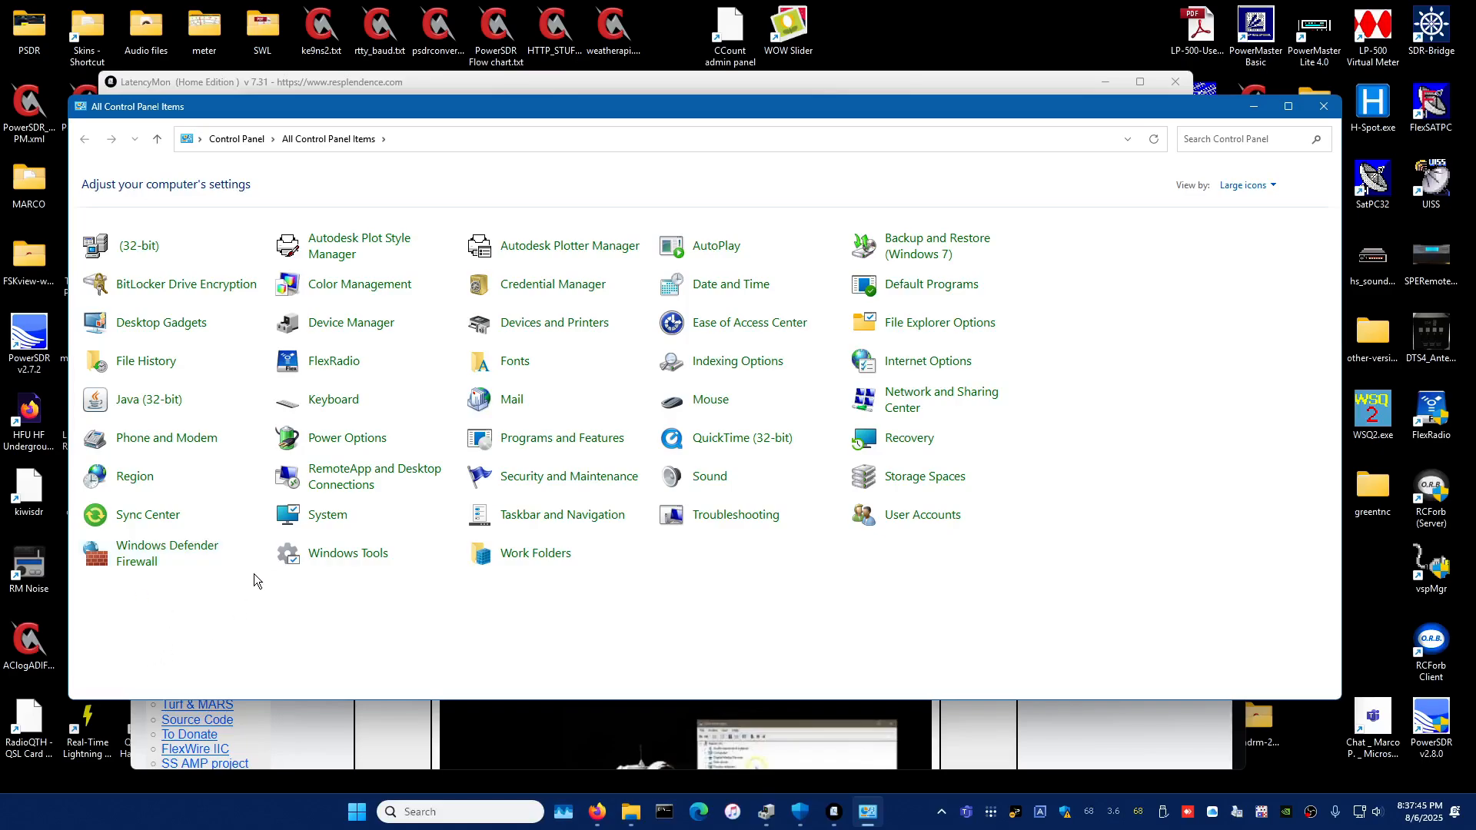
click(337, 443)
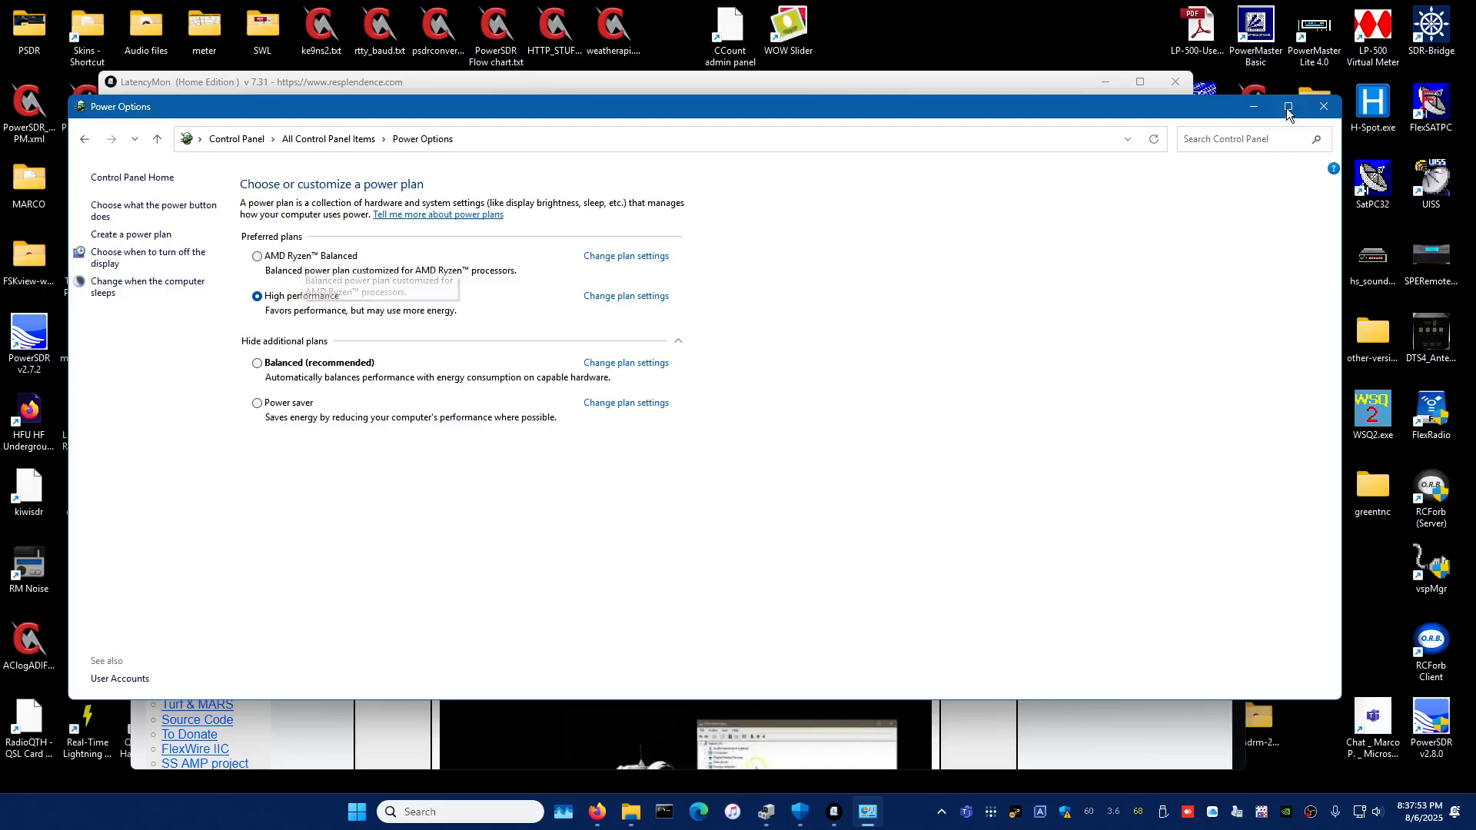
click(1324, 106)
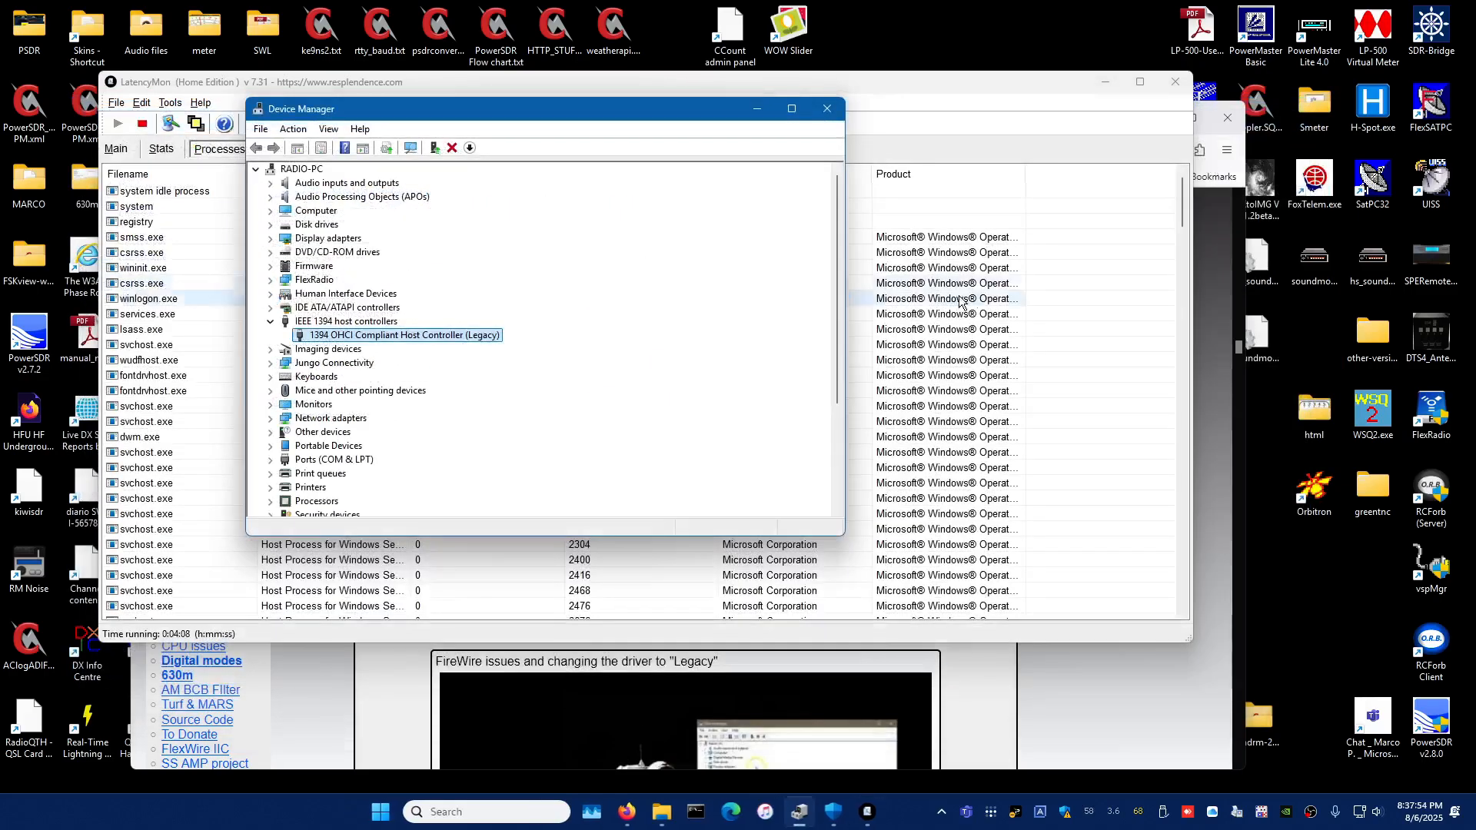
Show the general options in PowerSDR Setup to review the process priority setting
click(1475, 104)
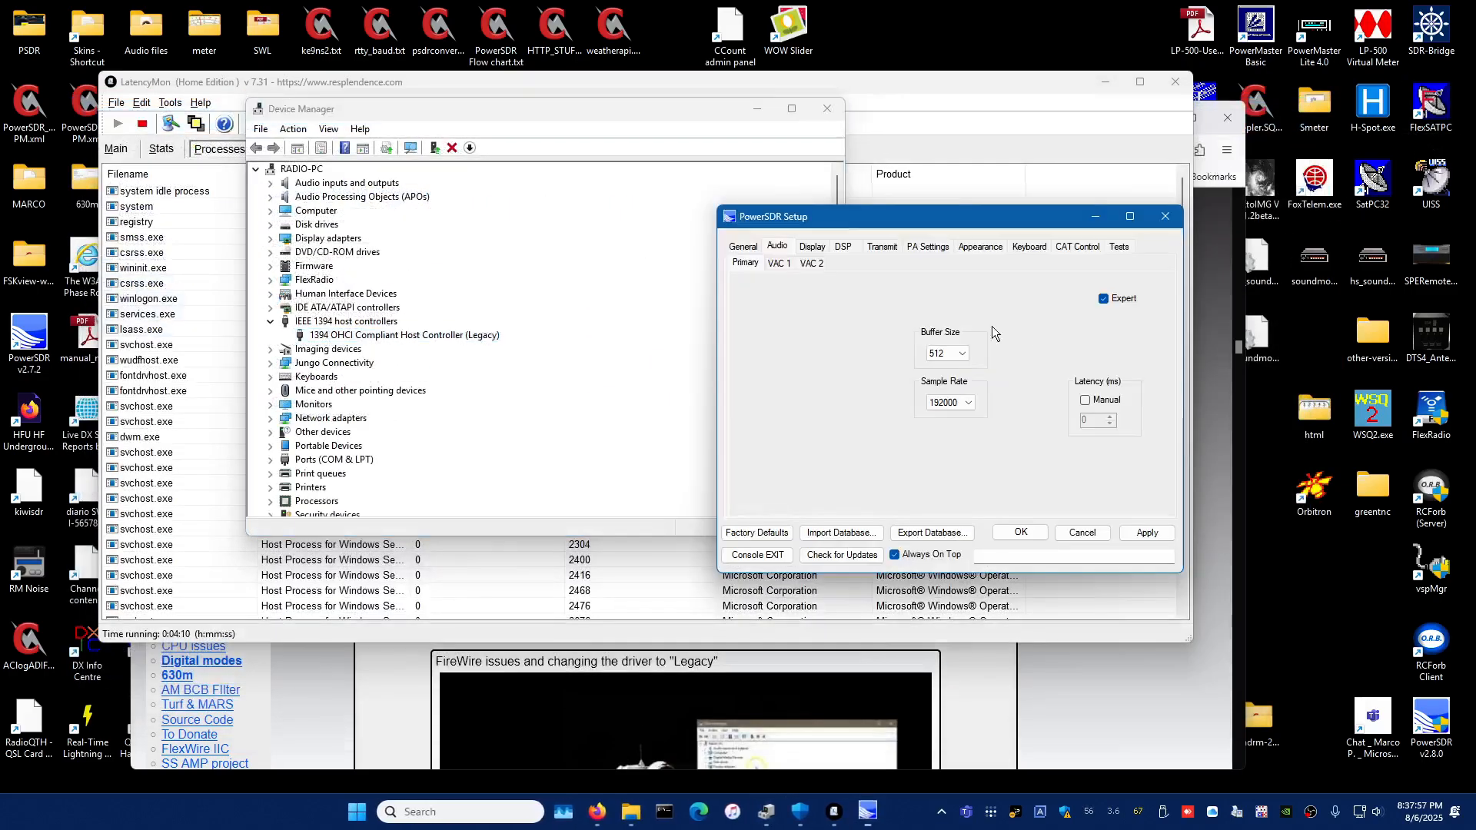
click(742, 246)
click(815, 263)
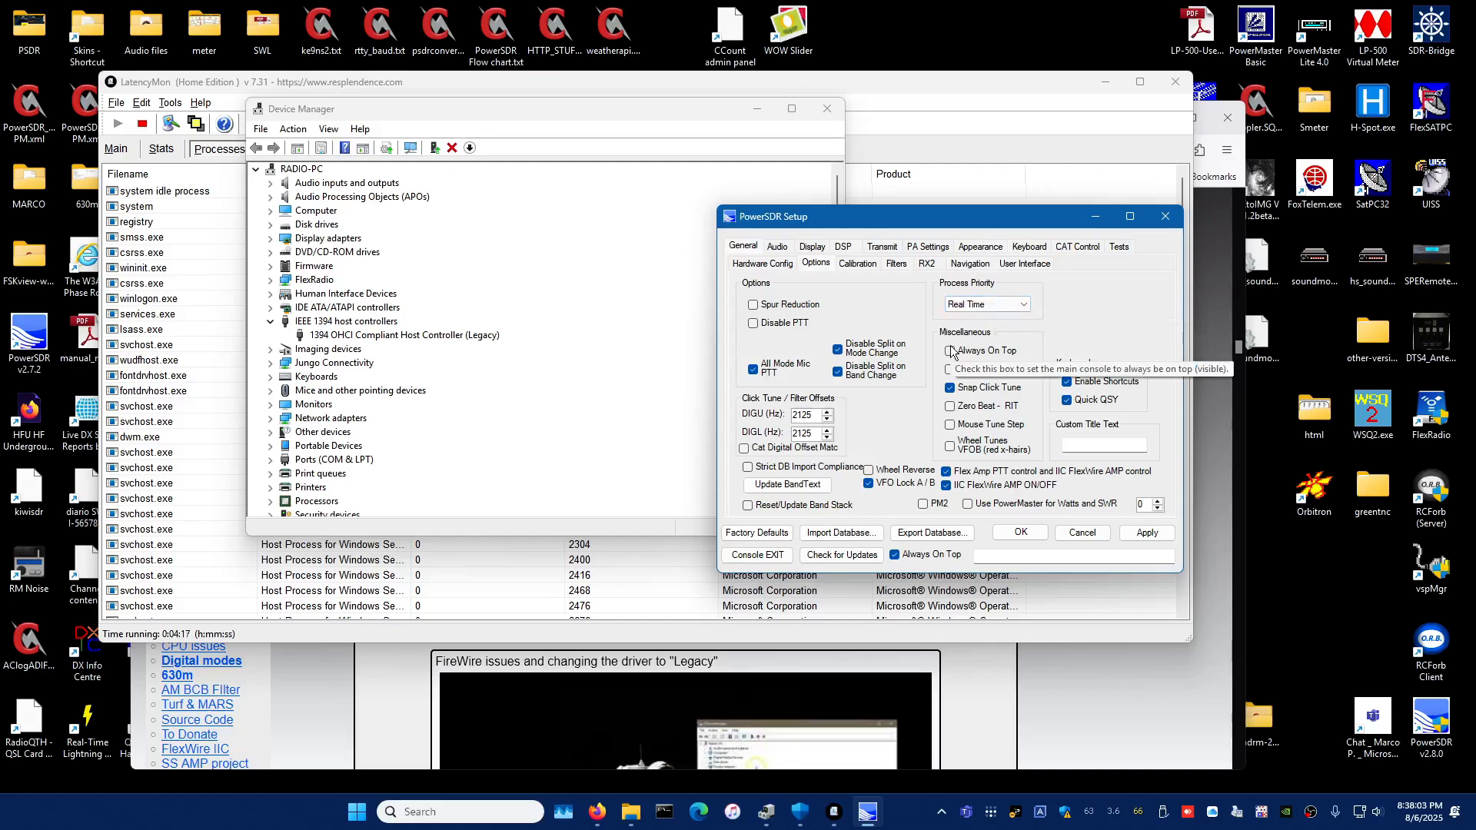
Review the primary audio settings and the general hardware configuration in PowerSDR Setup, then accept and close the dialog
click(780, 248)
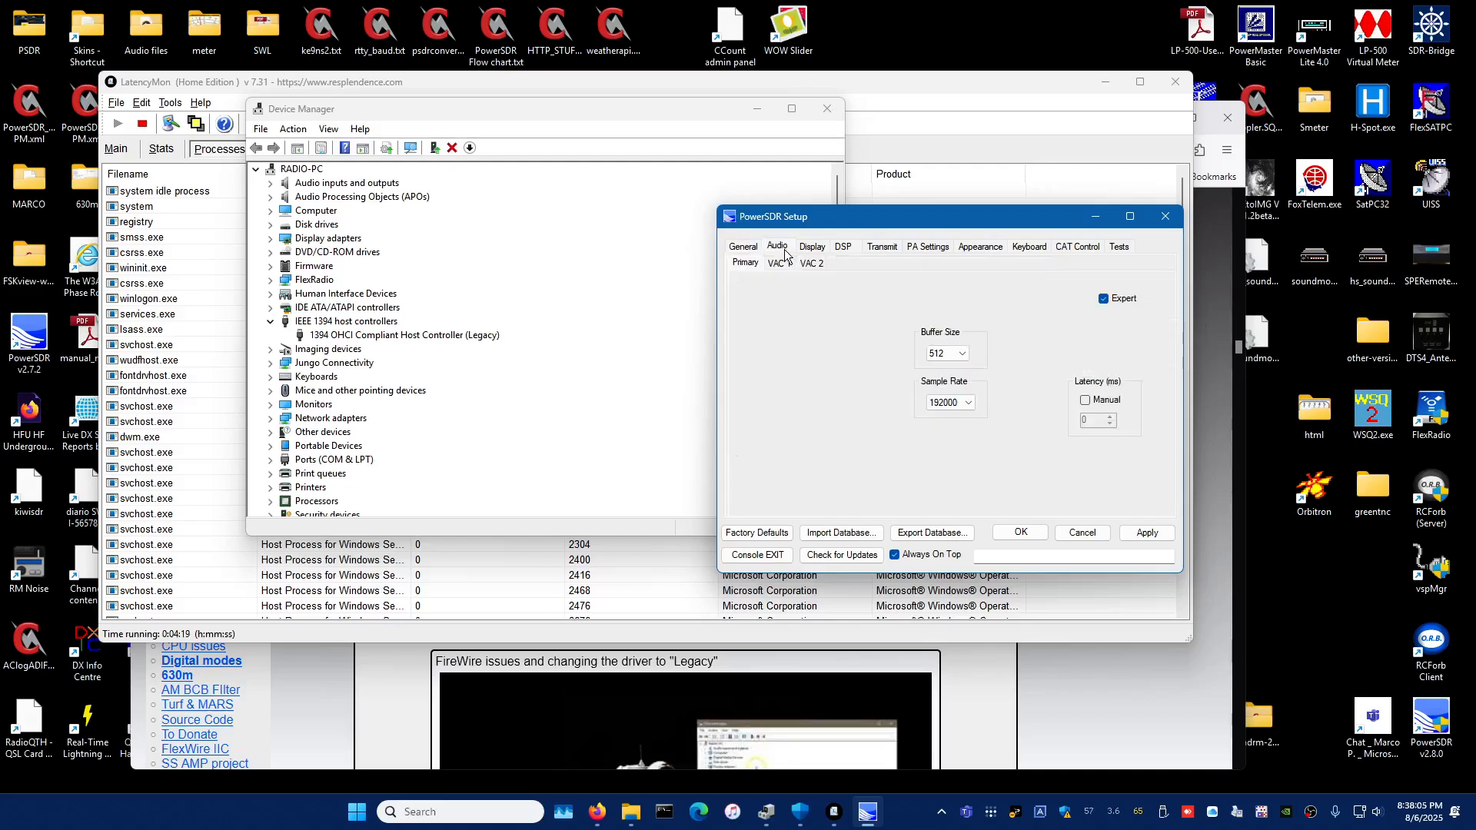
click(743, 246)
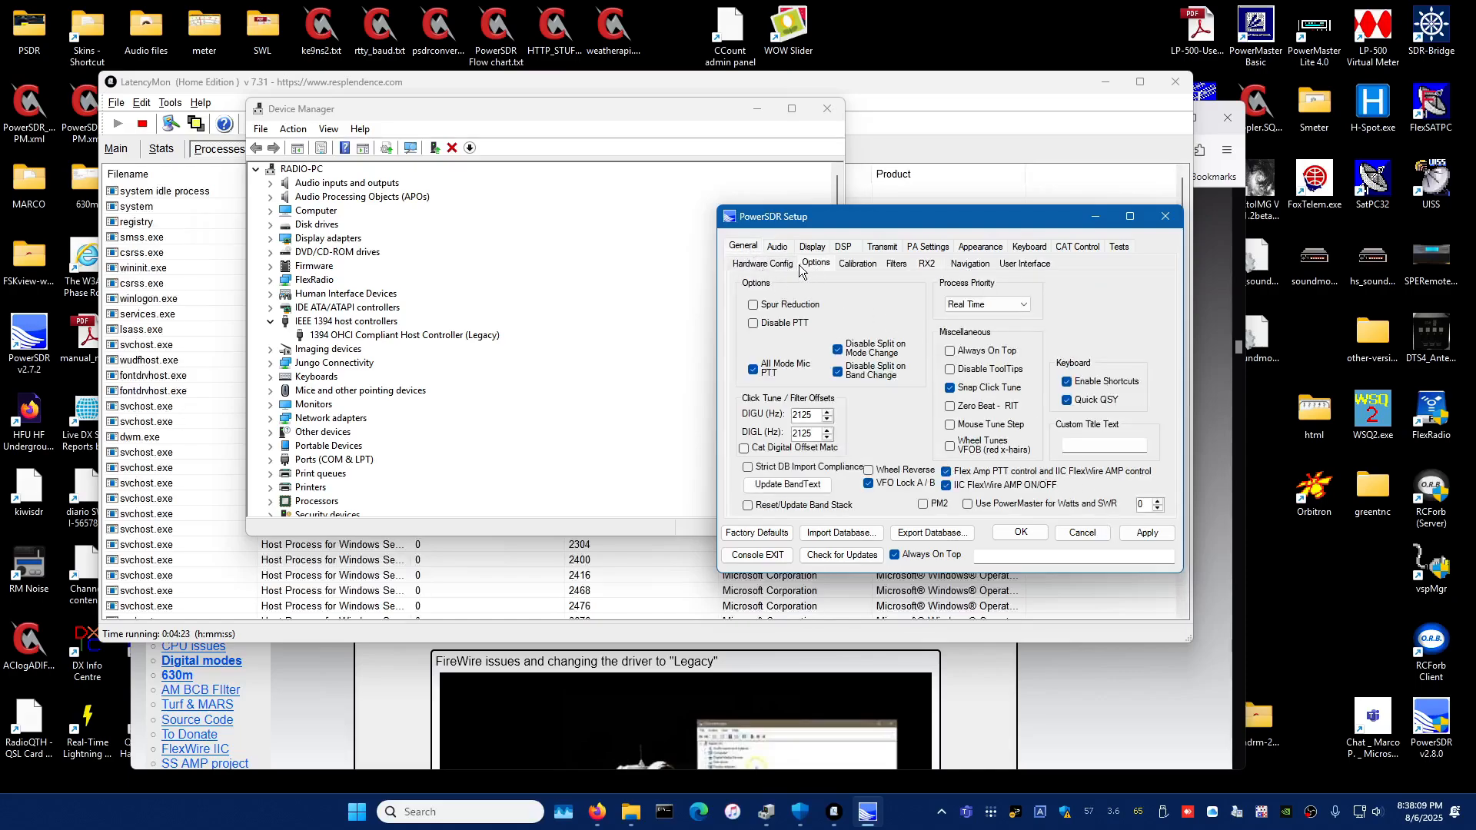
click(772, 269)
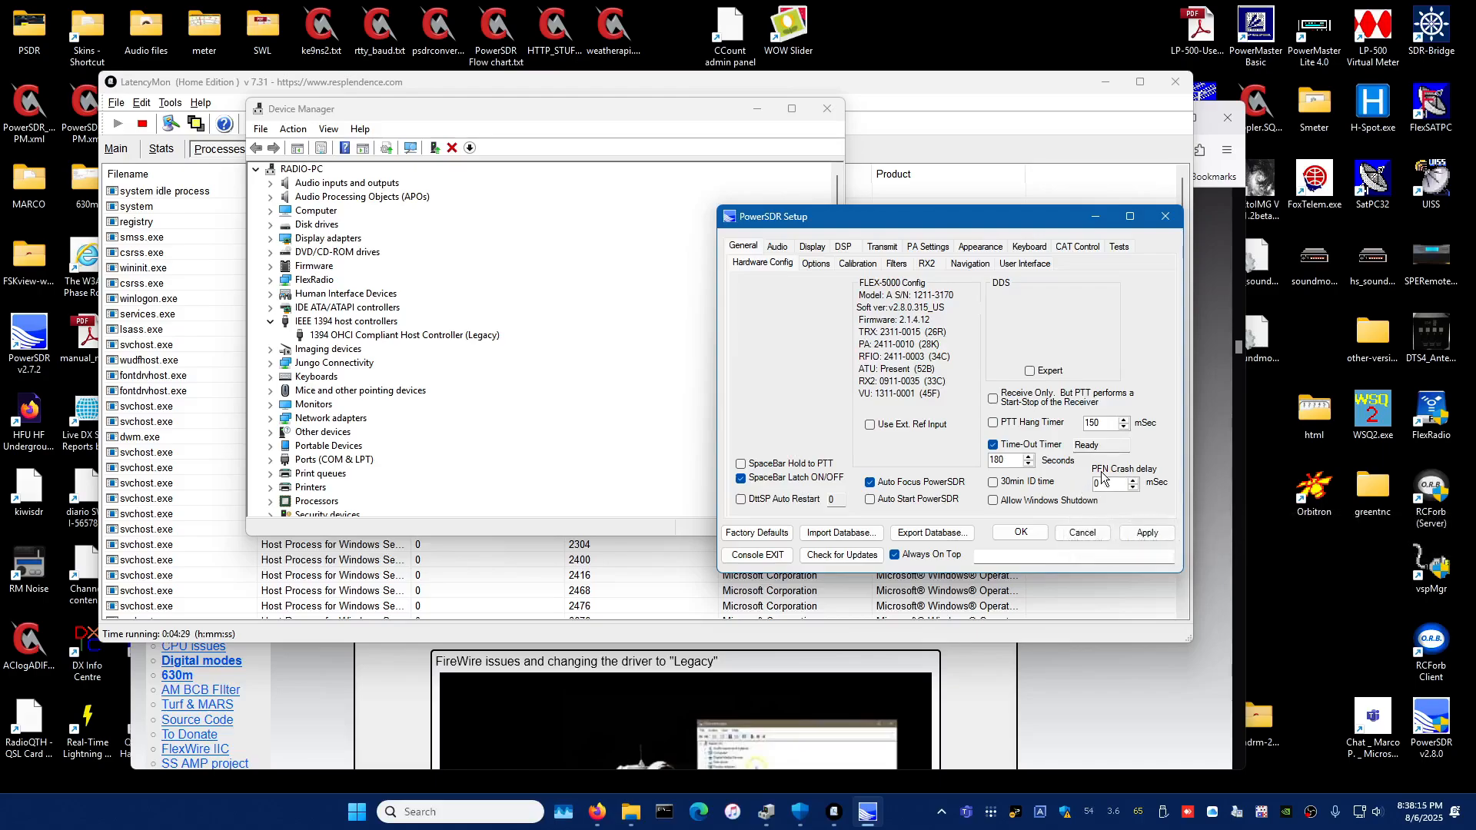
click(1020, 532)
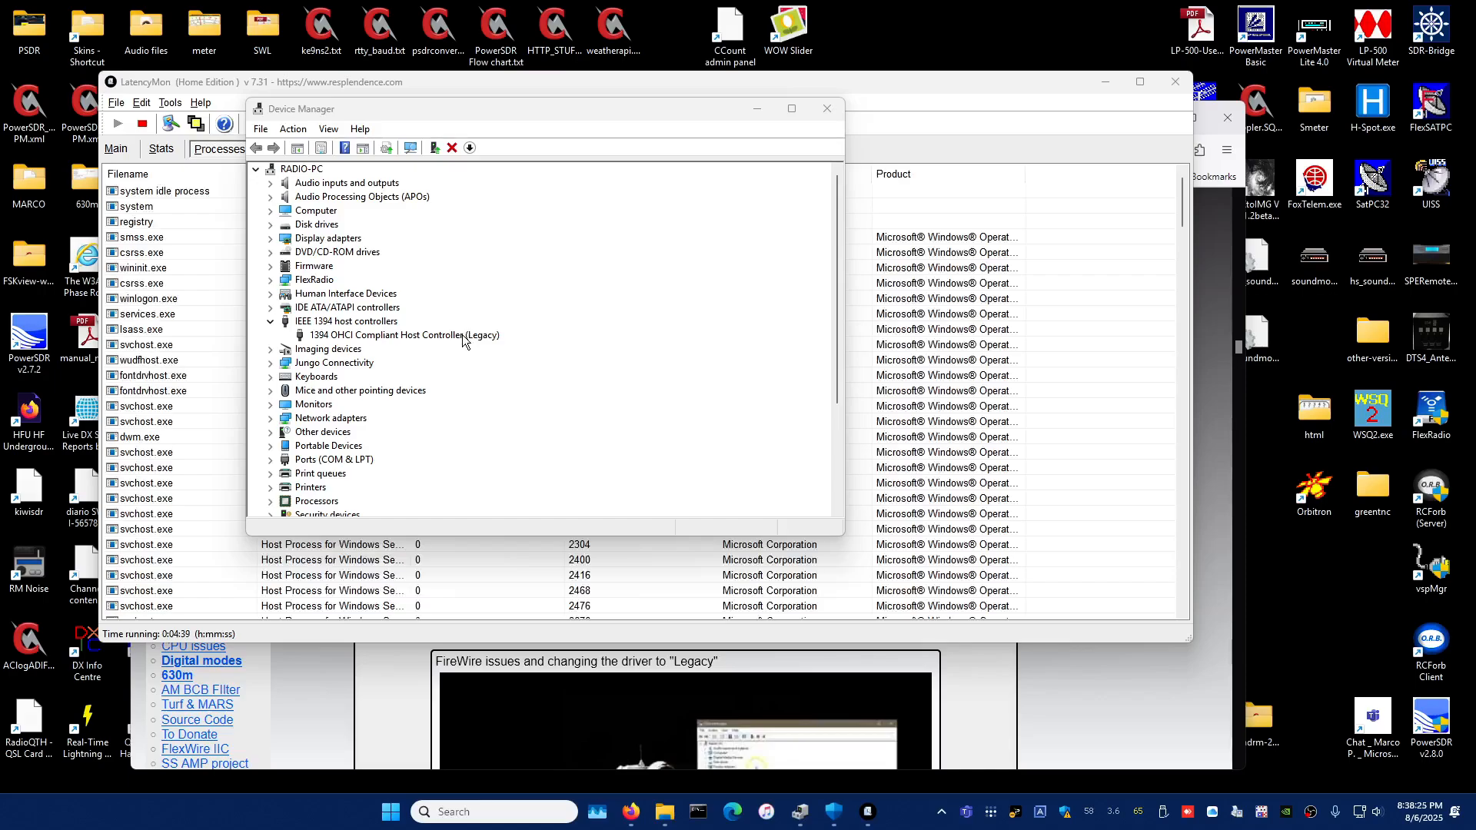
Minimize Device Manager, re-sort LatencyMon's processes by descending hard pagefaults, and check its main latency summary before closing LatencyMon
click(755, 114)
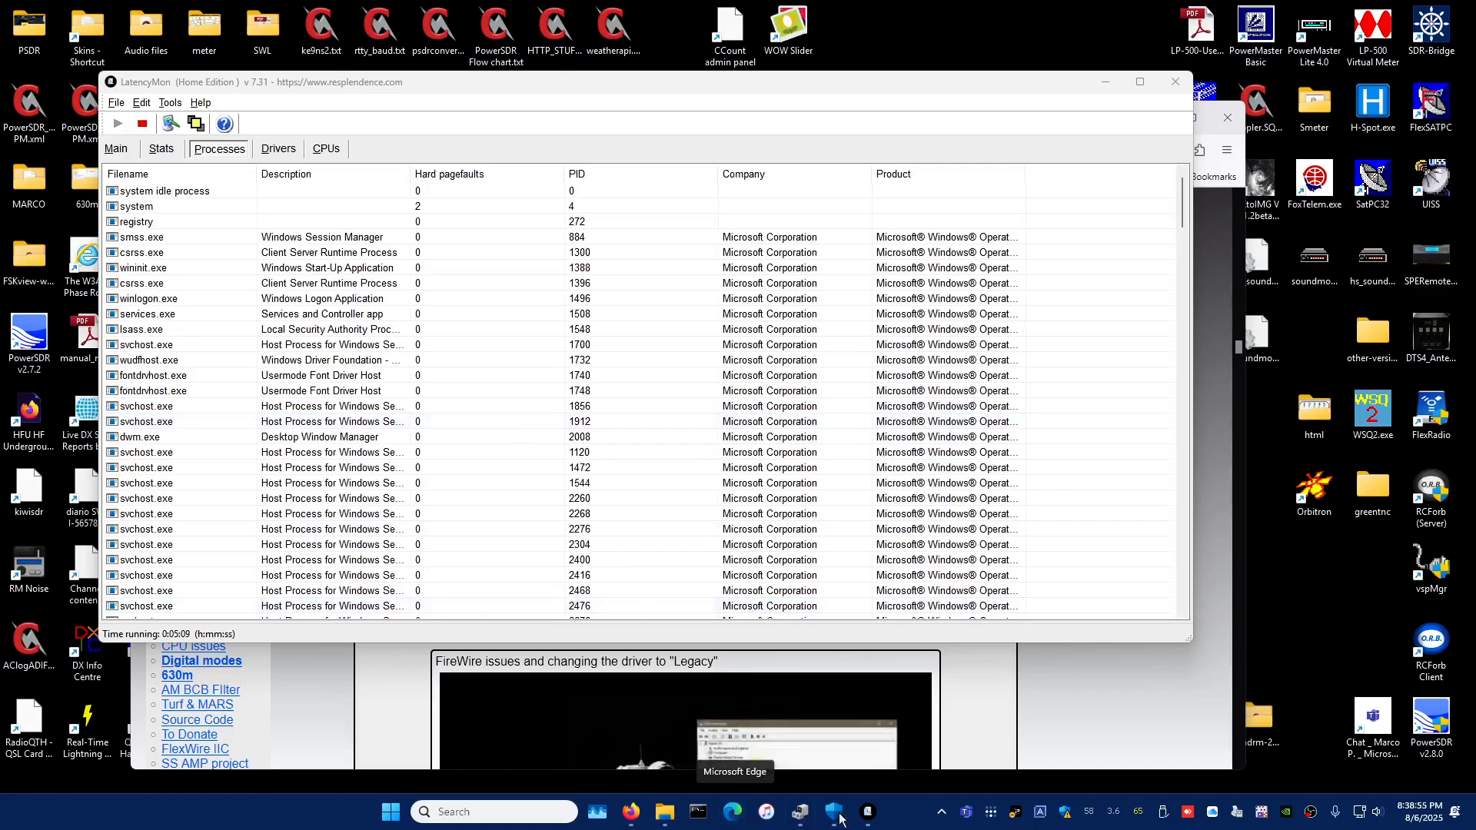
mouse_move(867, 814)
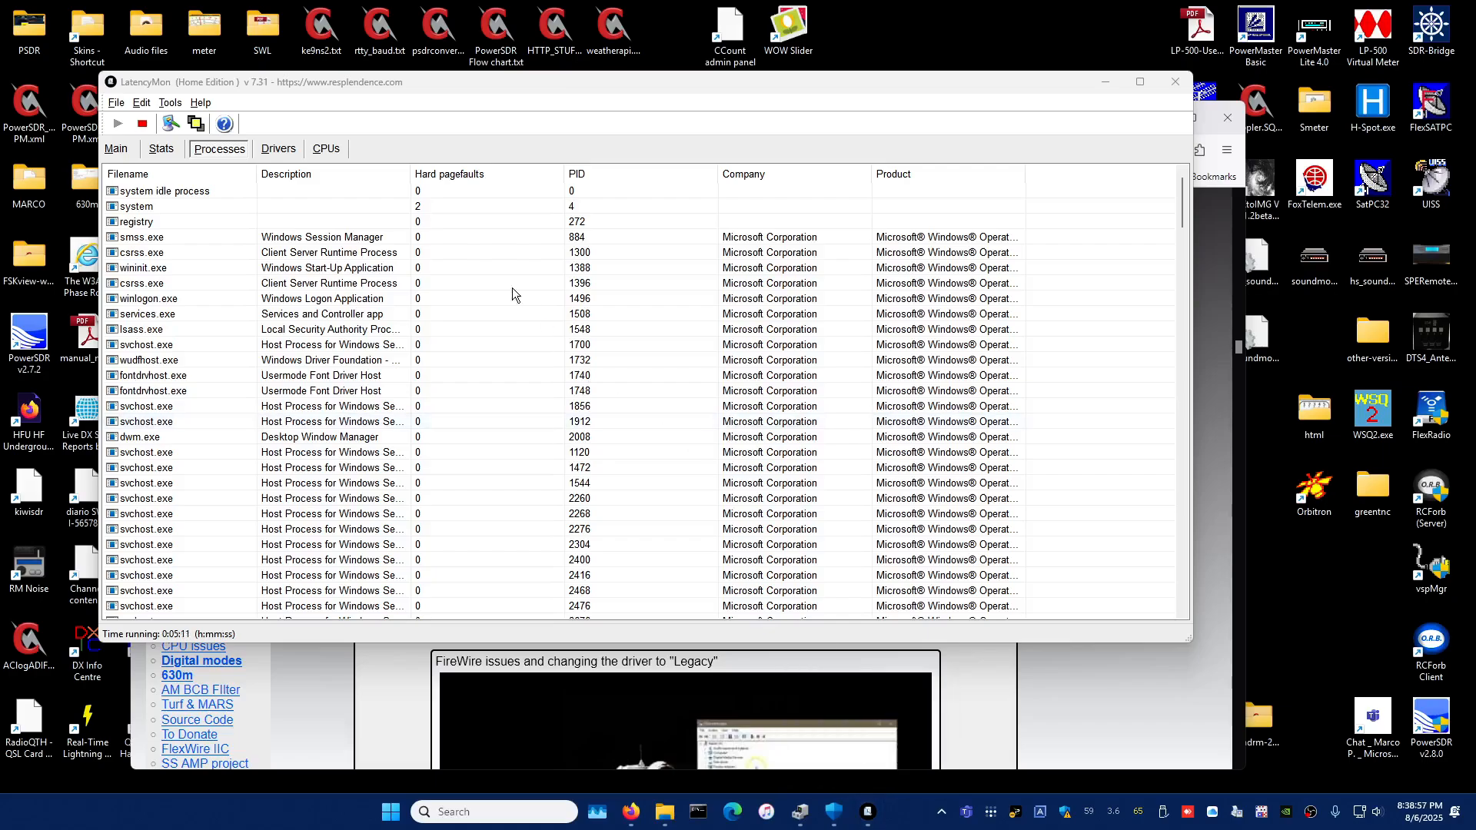
click(470, 176)
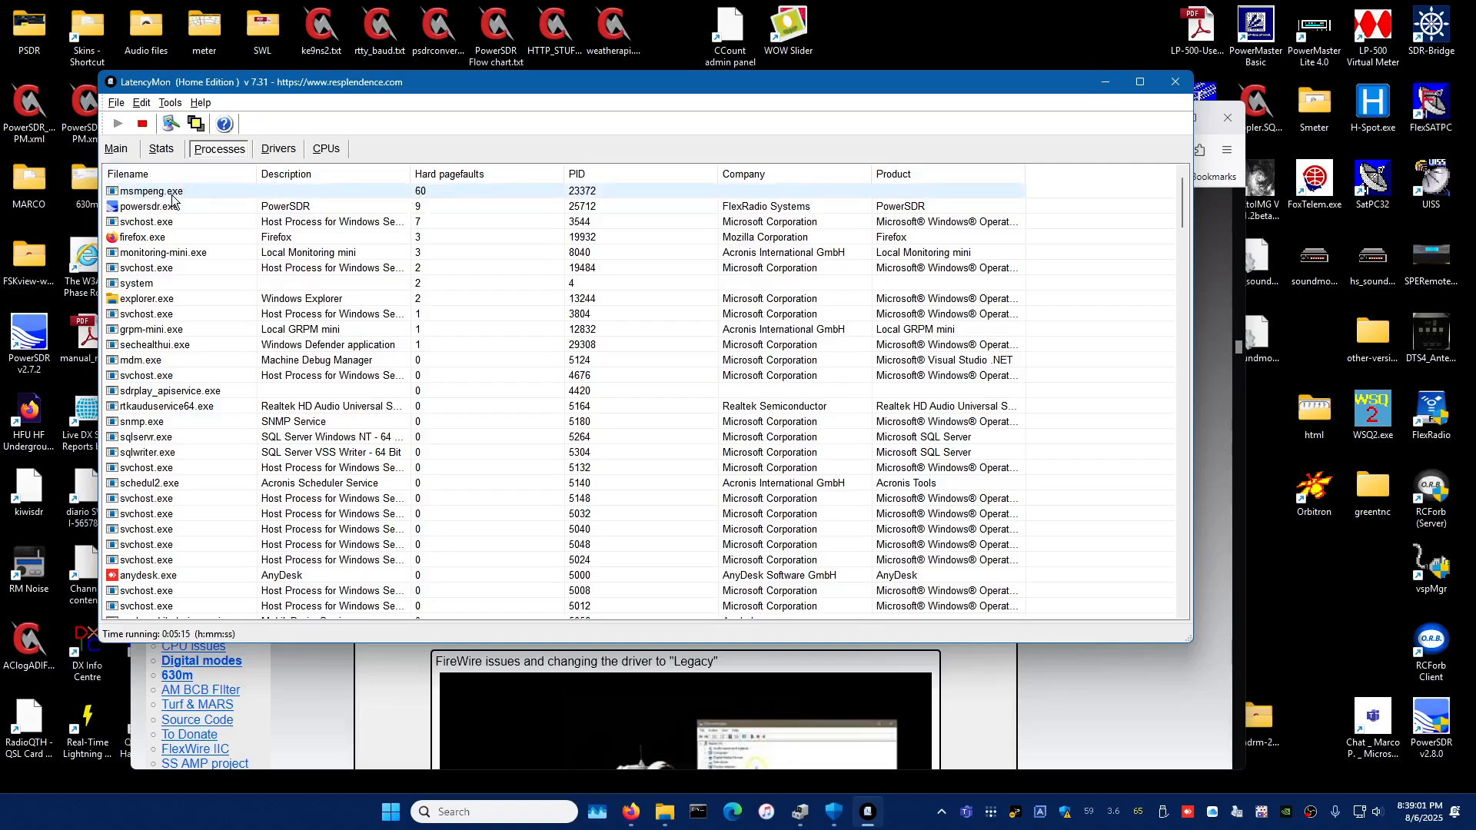
click(116, 148)
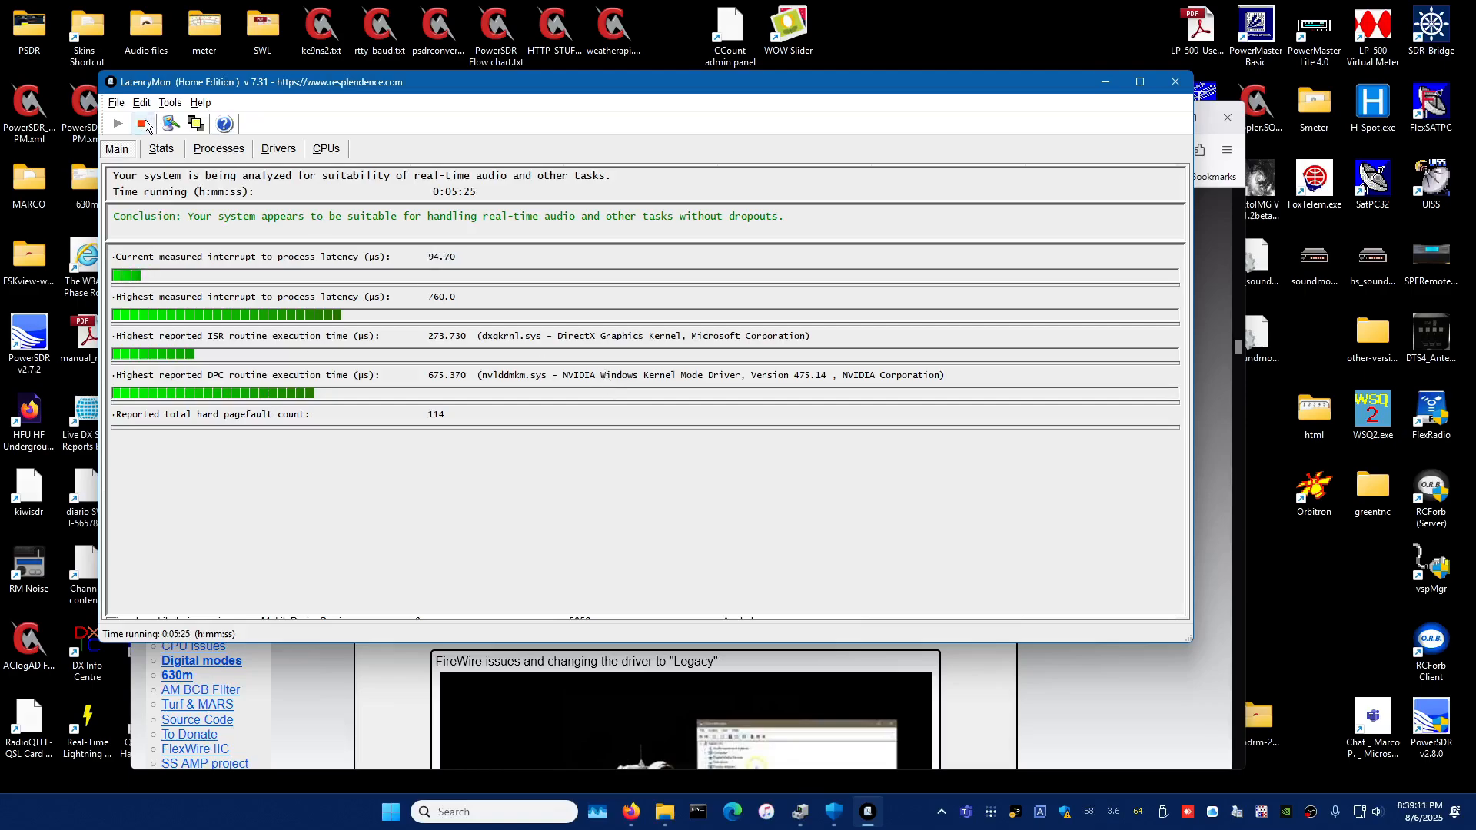
click(1174, 86)
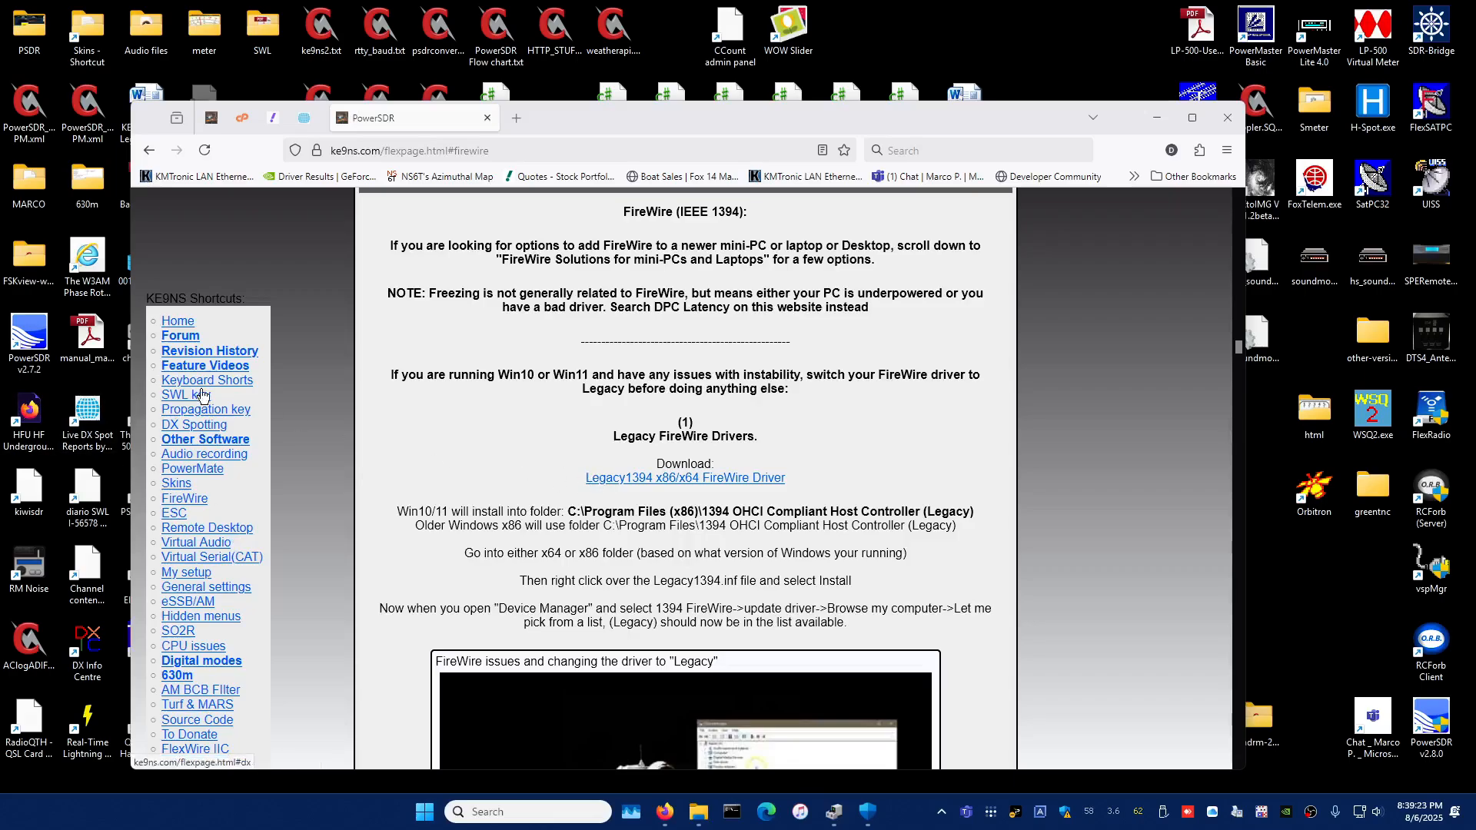
Bring Device Manager back up and check the actions available for the 1394 OHCI Compliant Host Controller (Legacy) without applying any
click(835, 813)
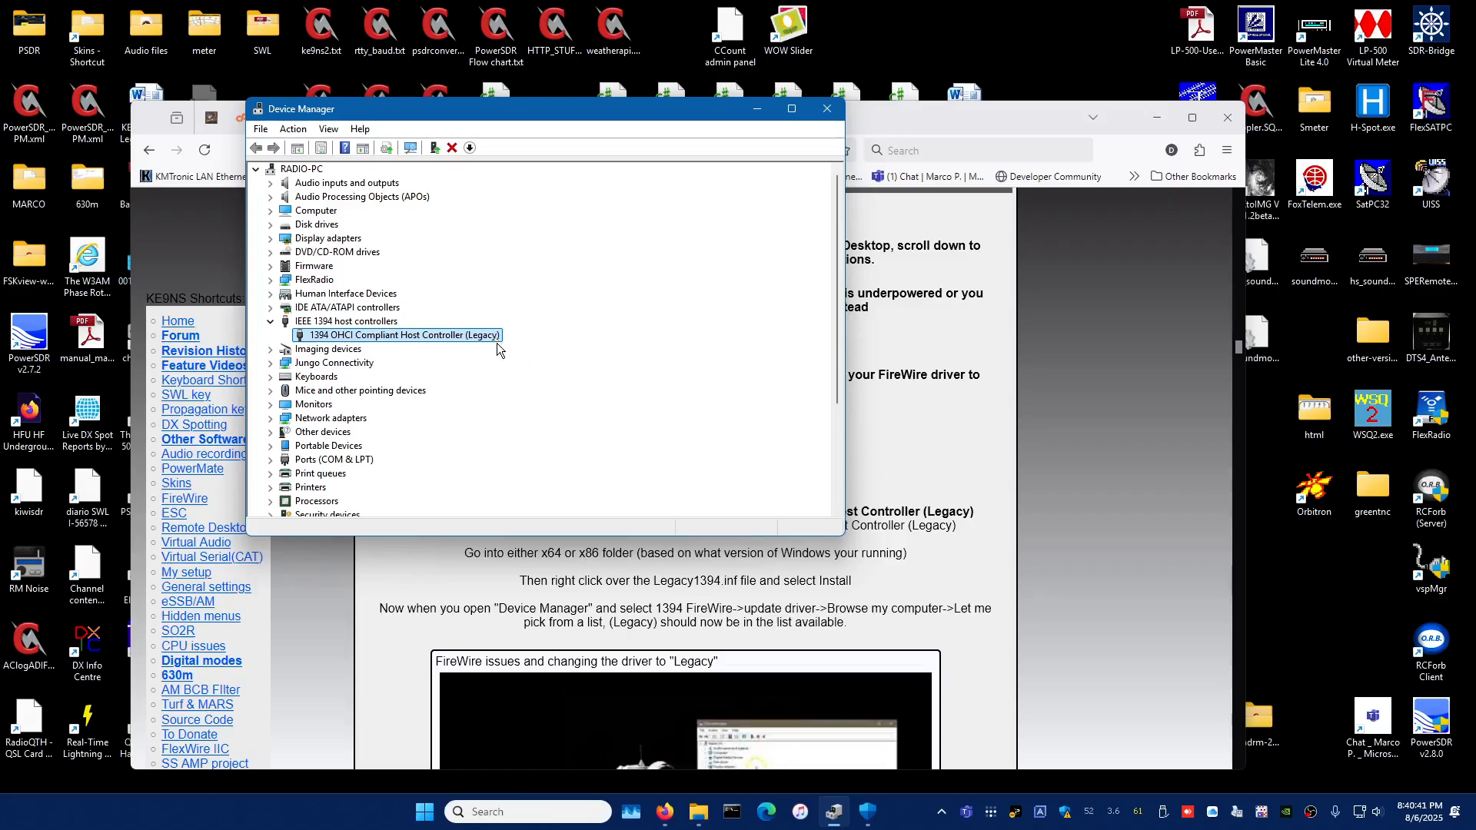
right_click(438, 336)
click(563, 114)
right_click(487, 339)
click(657, 114)
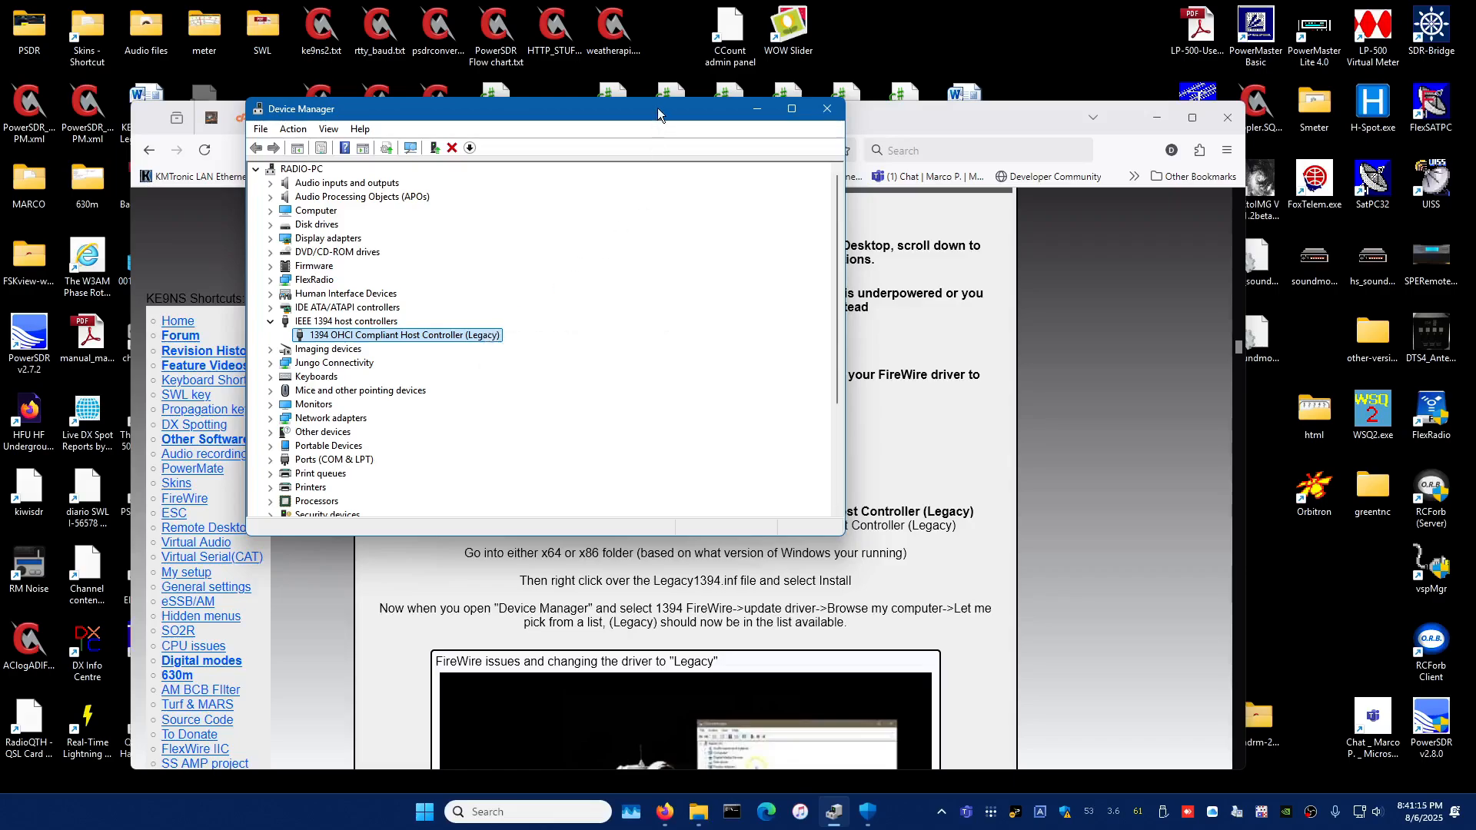